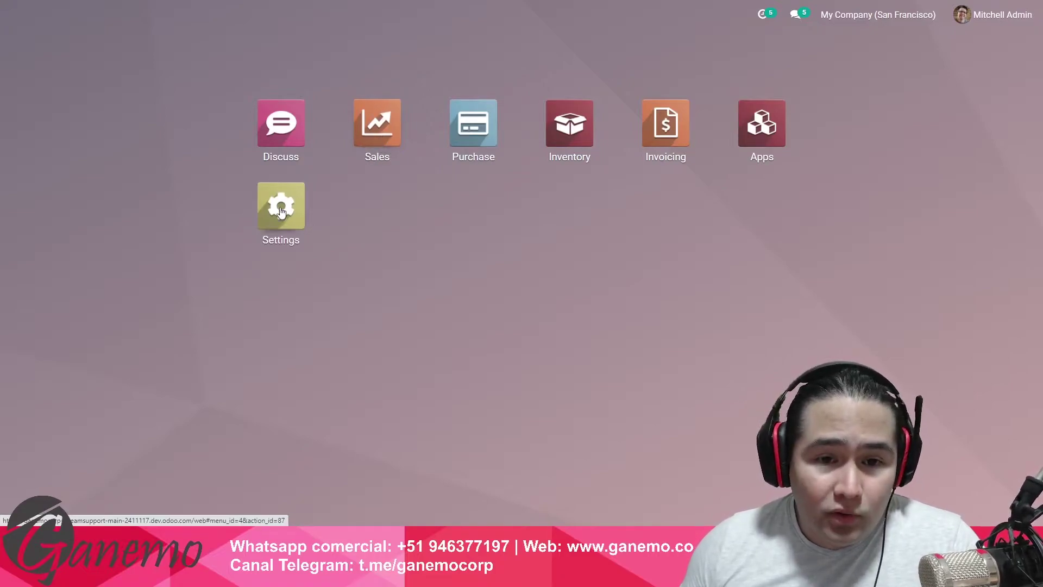
- Open Sales and look through the existing quotations one record at a time, starting with the first, and return to the list
click(379, 122)
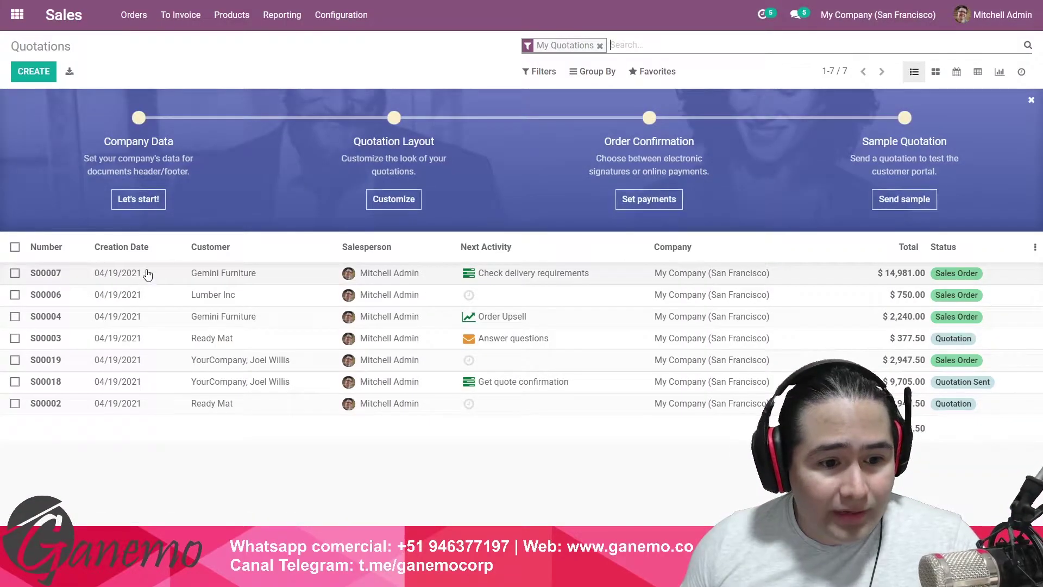
click(320, 278)
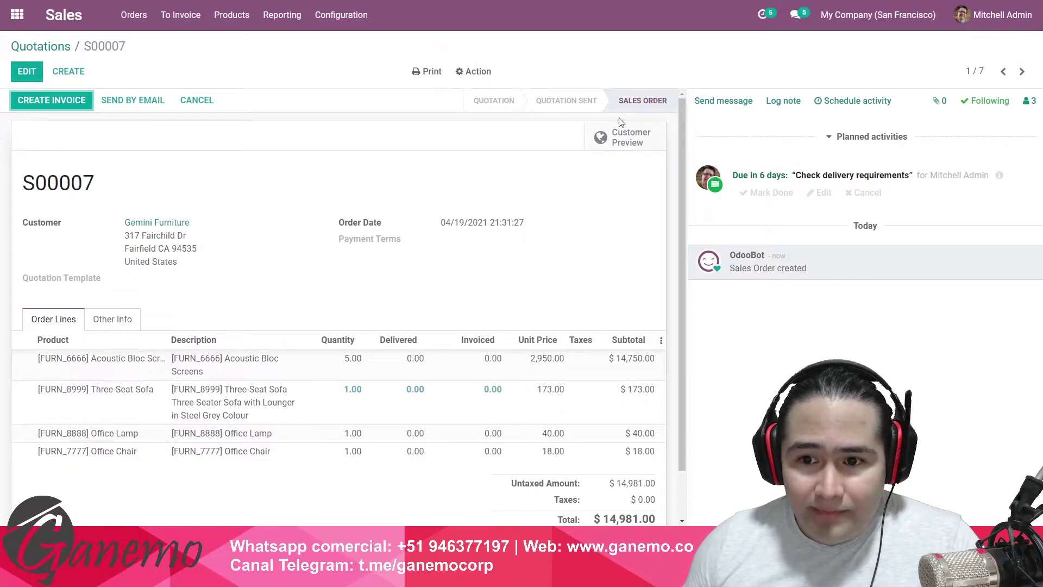
click(1021, 73)
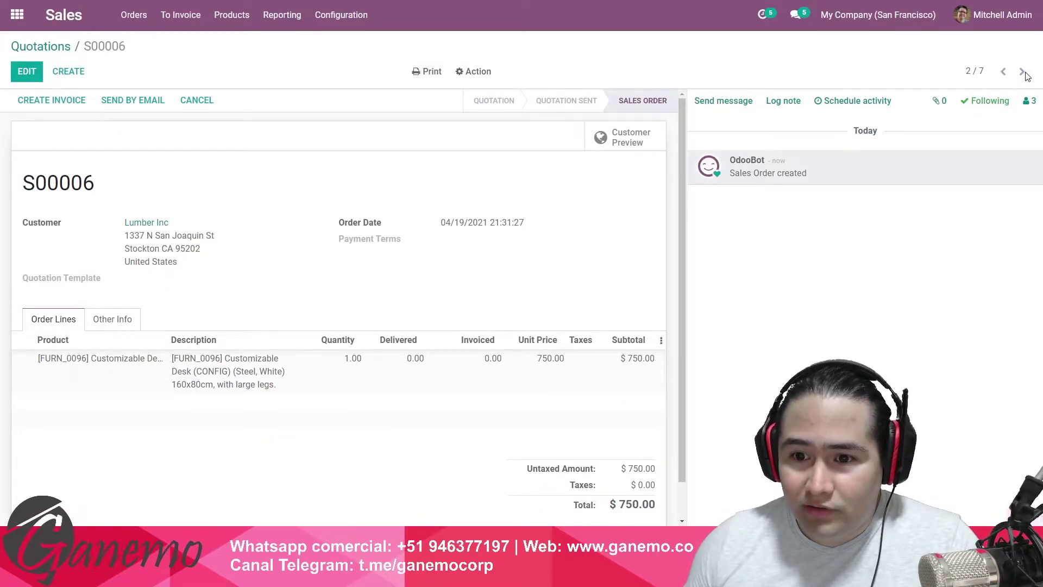
click(1025, 77)
click(1024, 75)
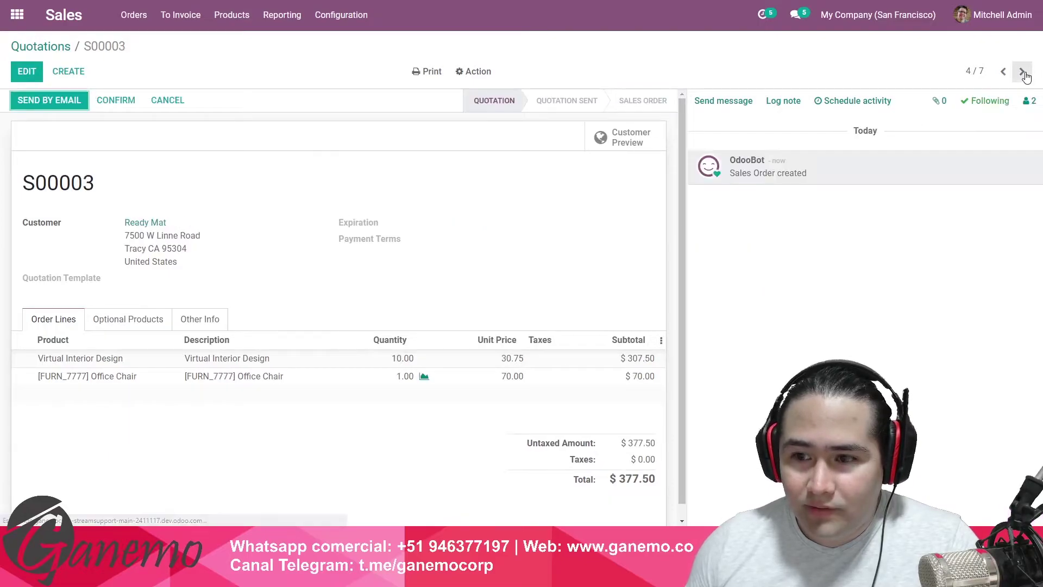
click(1023, 73)
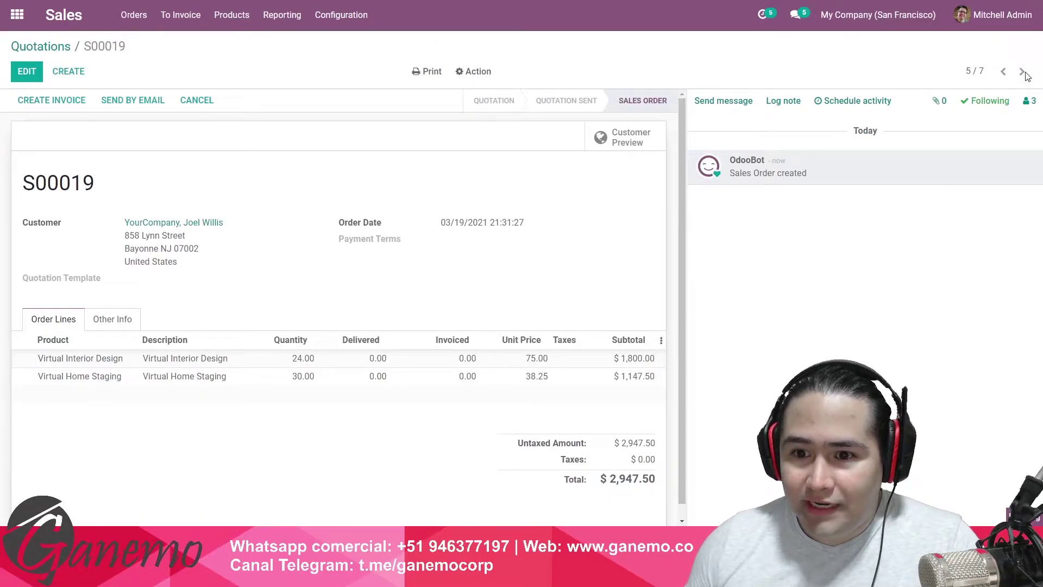
click(1021, 75)
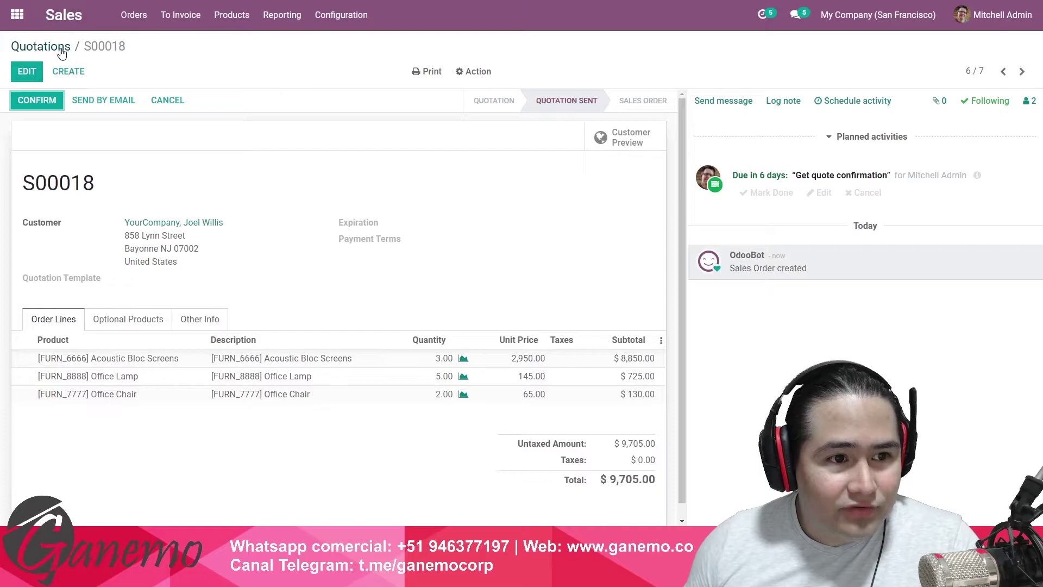
click(44, 47)
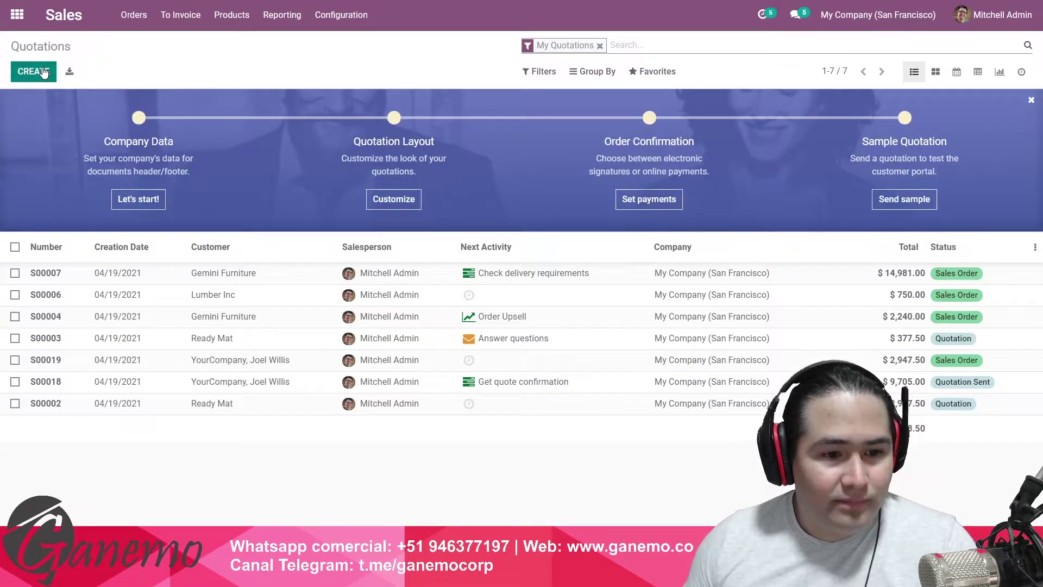
- Create a new quotation with Azure Interior as the customer
key(alt+c)
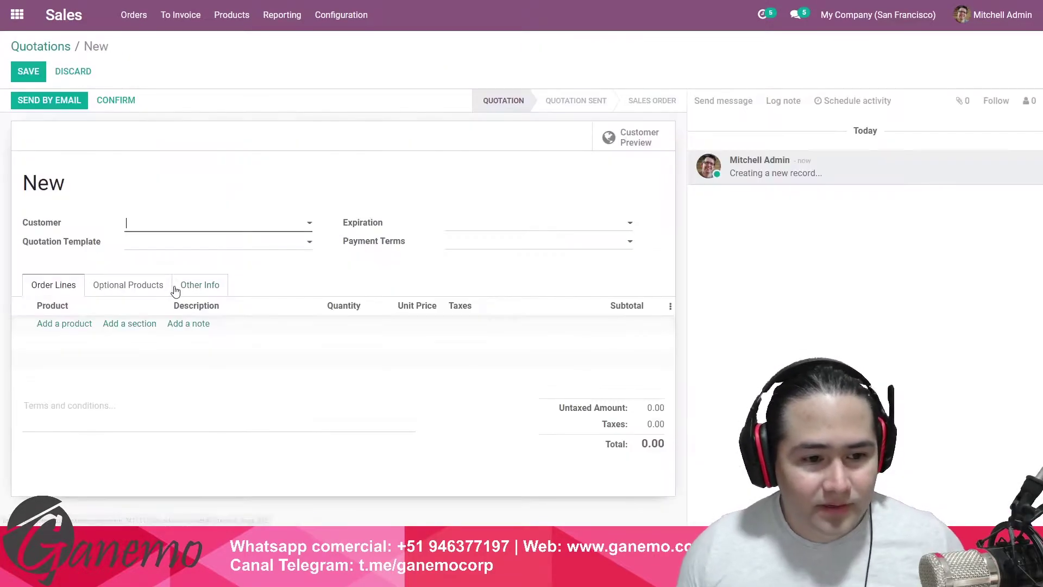
click(172, 222)
key(Down)
key(Return)
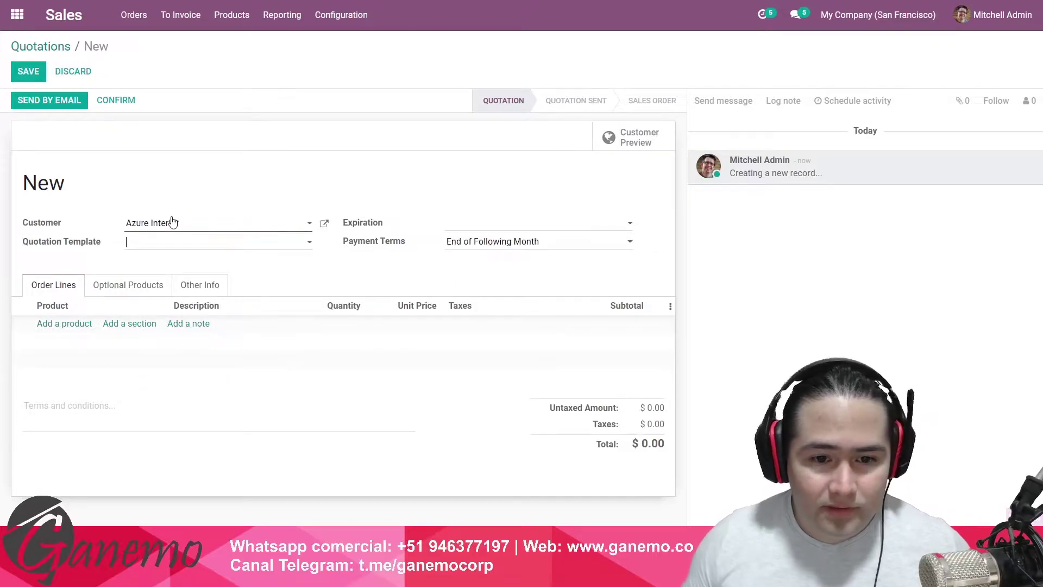
- Add an order line for 10 units of [DESK0004] Customizable Desk (CONFIG) (Aluminium, Black)
key(Return)
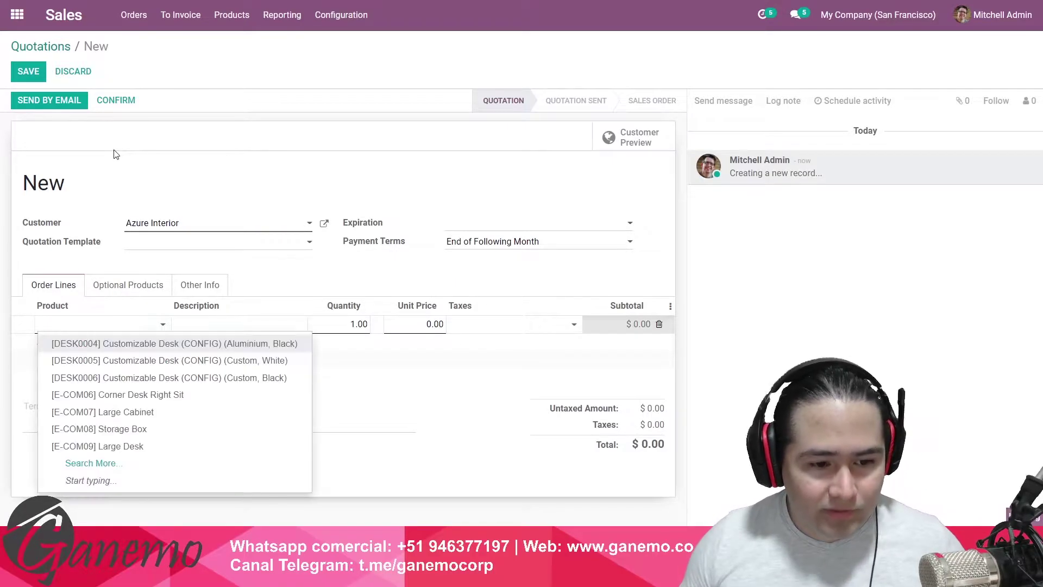
key(Return)
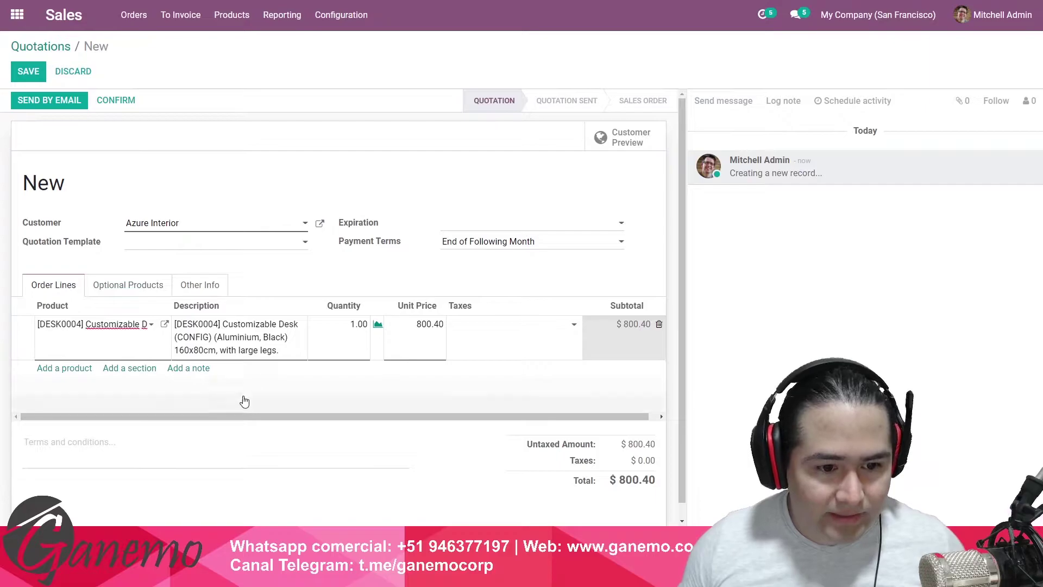
click(358, 324)
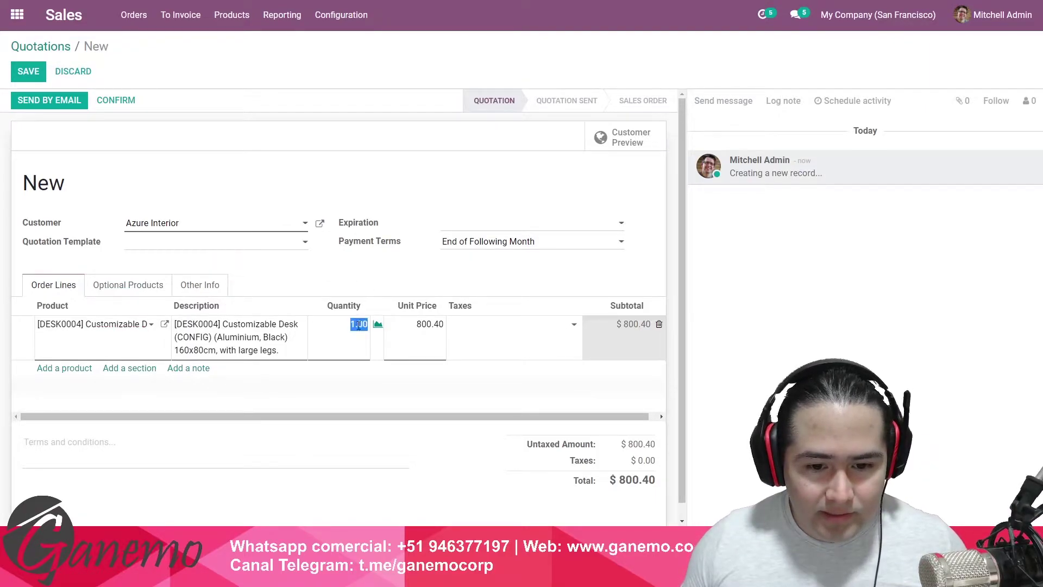
text(10)
key(Tab)
click(462, 277)
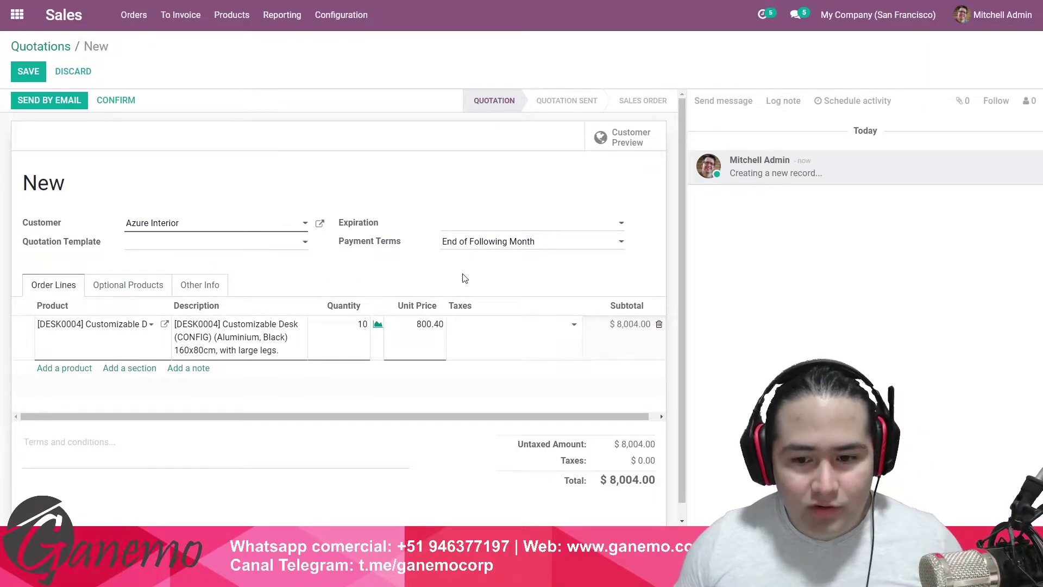
- Check the stock availability of the desk on the order line and look over the product choices offered for it
click(378, 325)
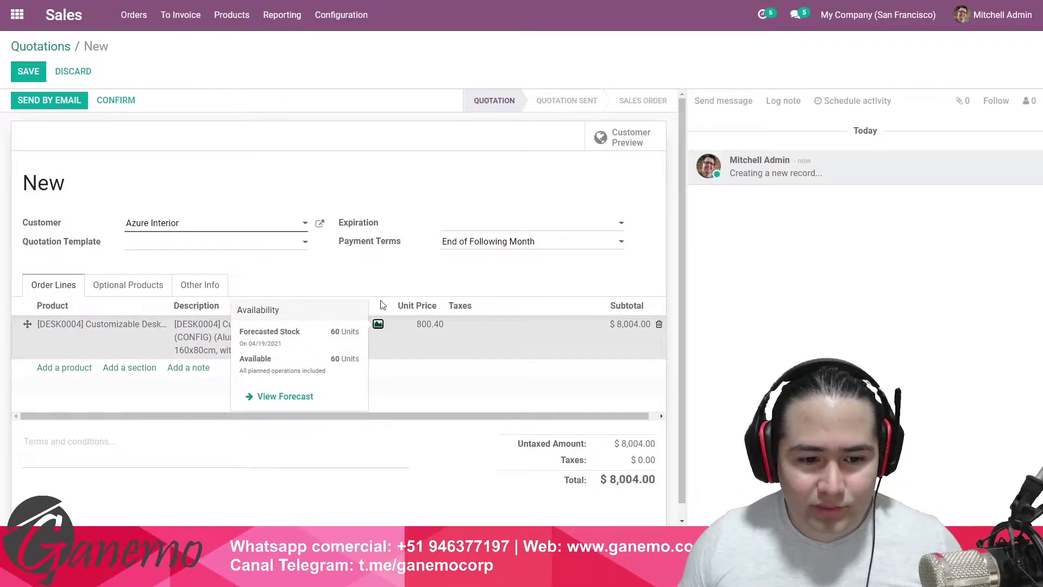
click(282, 277)
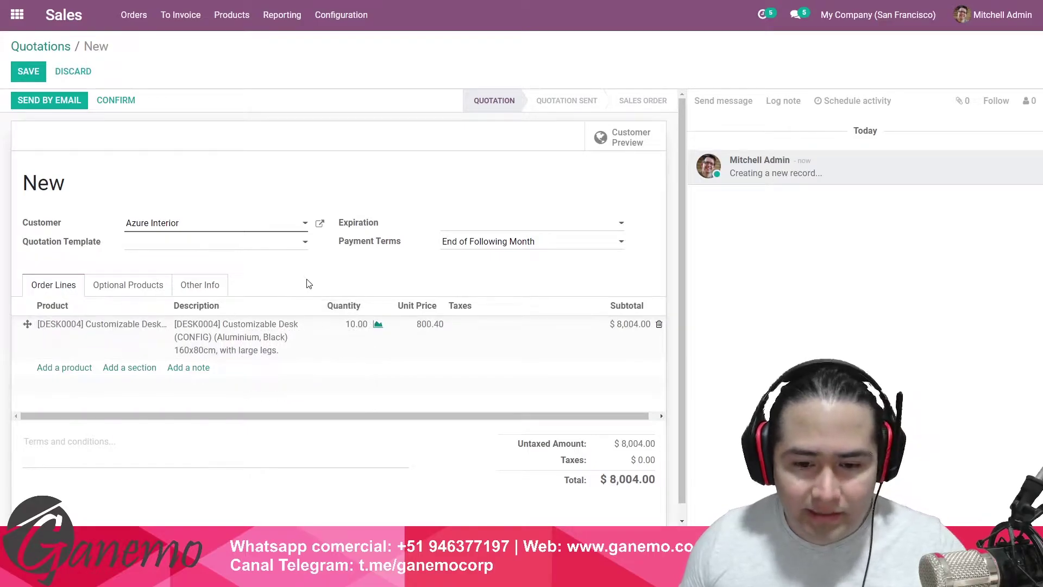
click(133, 329)
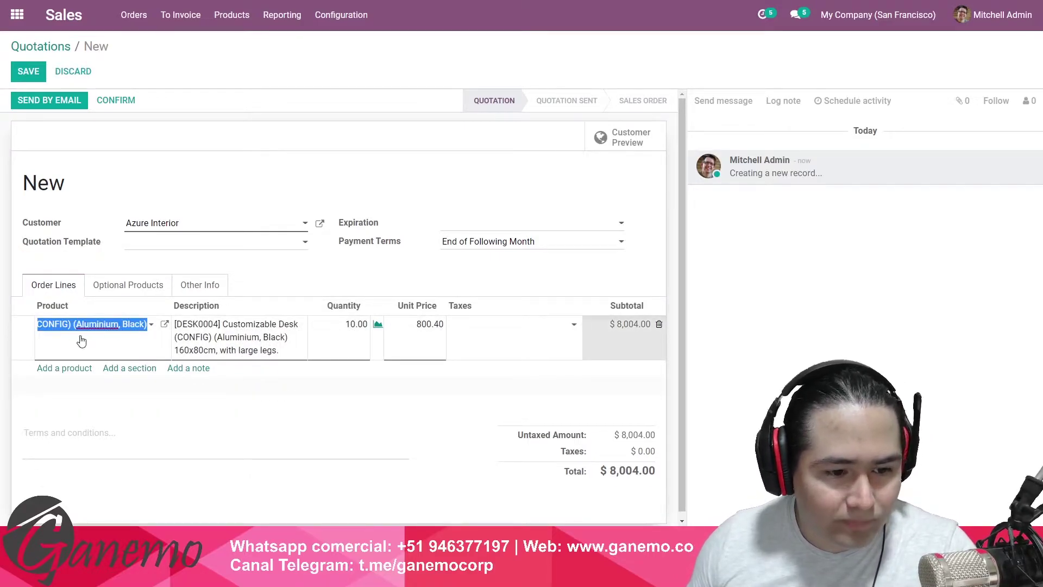
click(96, 328)
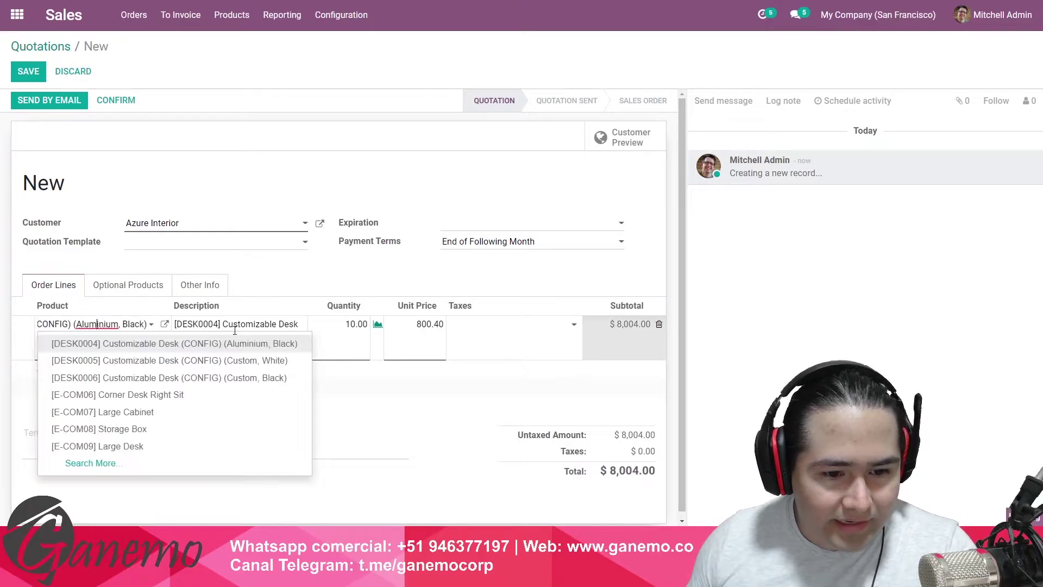
key(Escape)
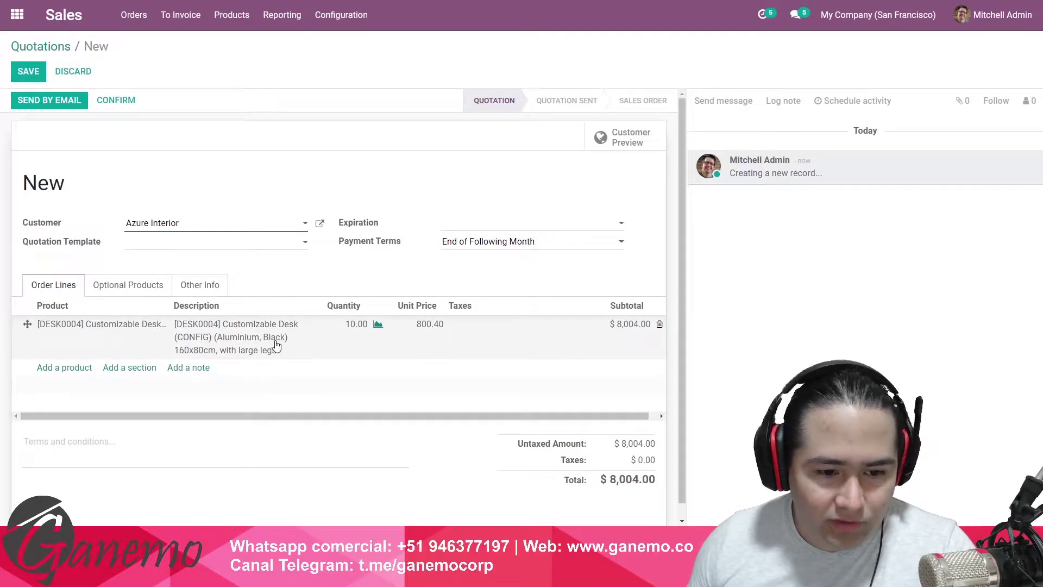
click(235, 357)
click(378, 325)
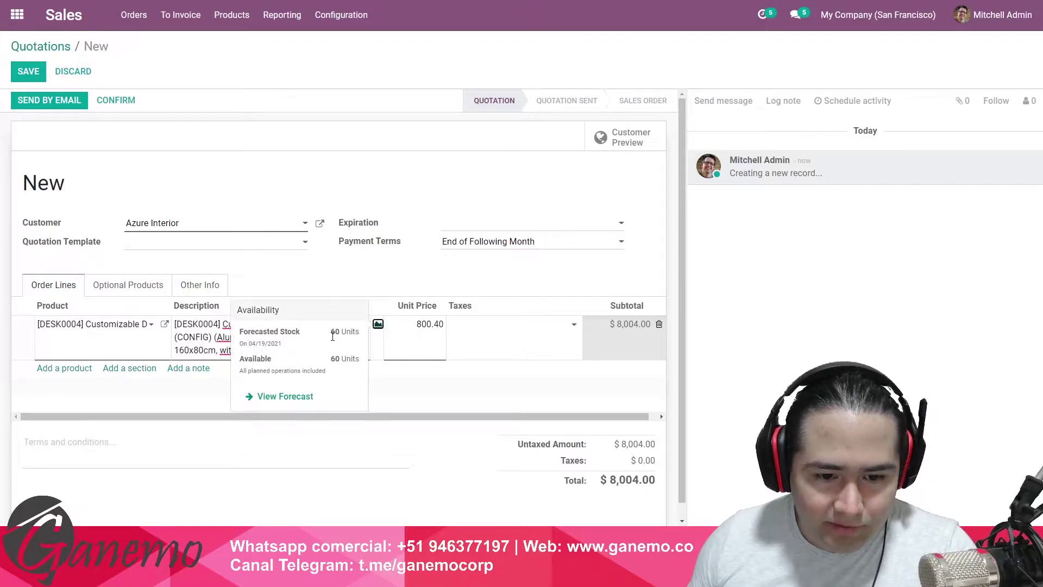
click(365, 288)
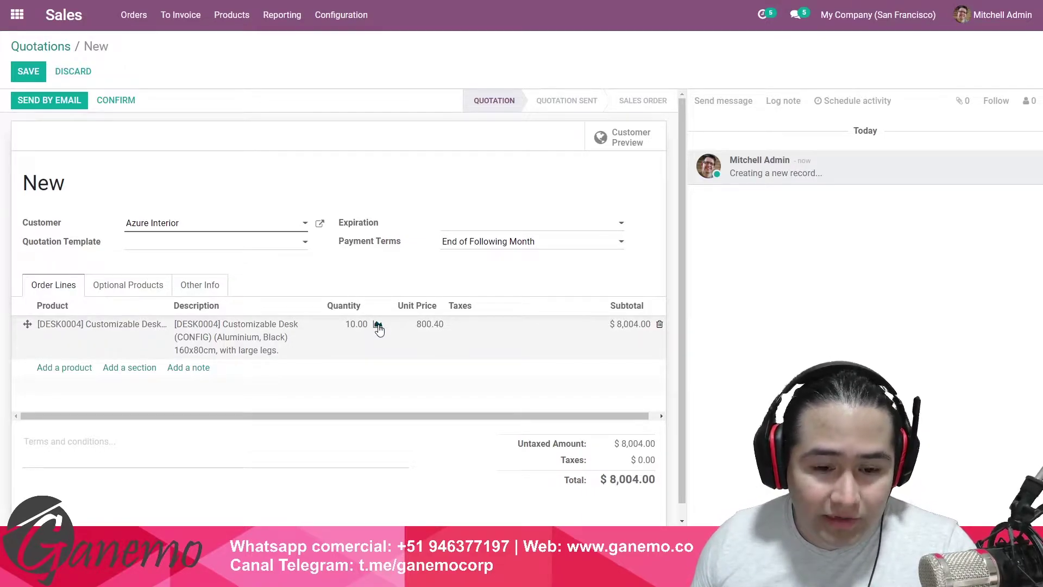
- Review the forecast date and planned-operations details in the desk line's availability information
drag(358, 288, 302, 198)
click(311, 182)
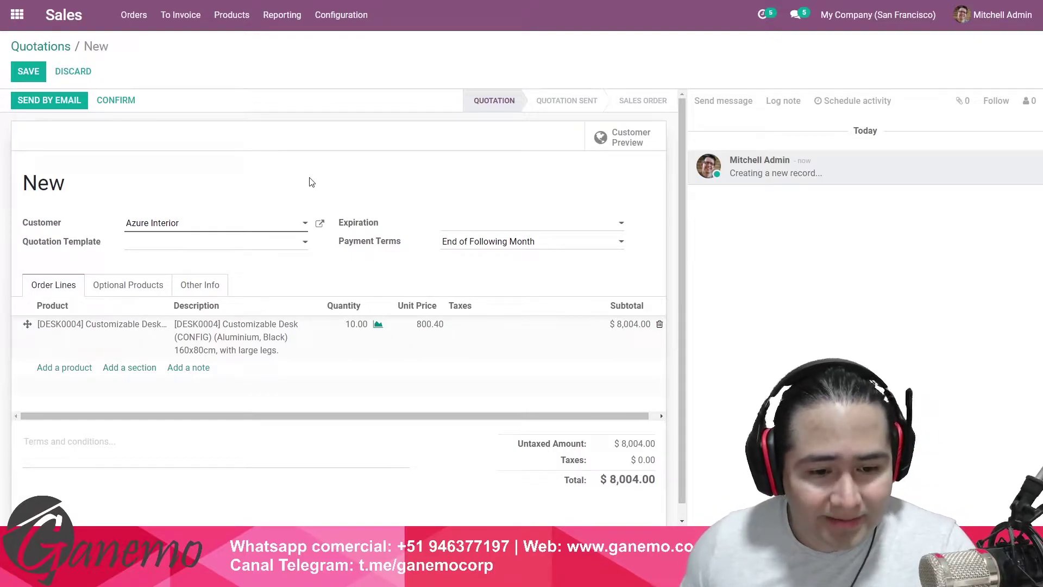
click(377, 325)
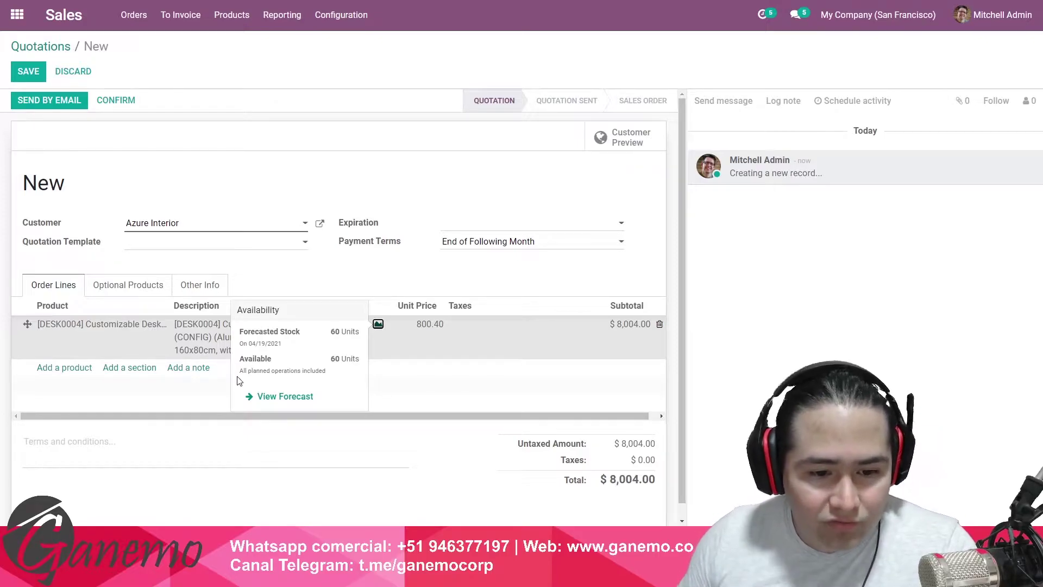
drag(250, 343, 309, 463)
click(309, 463)
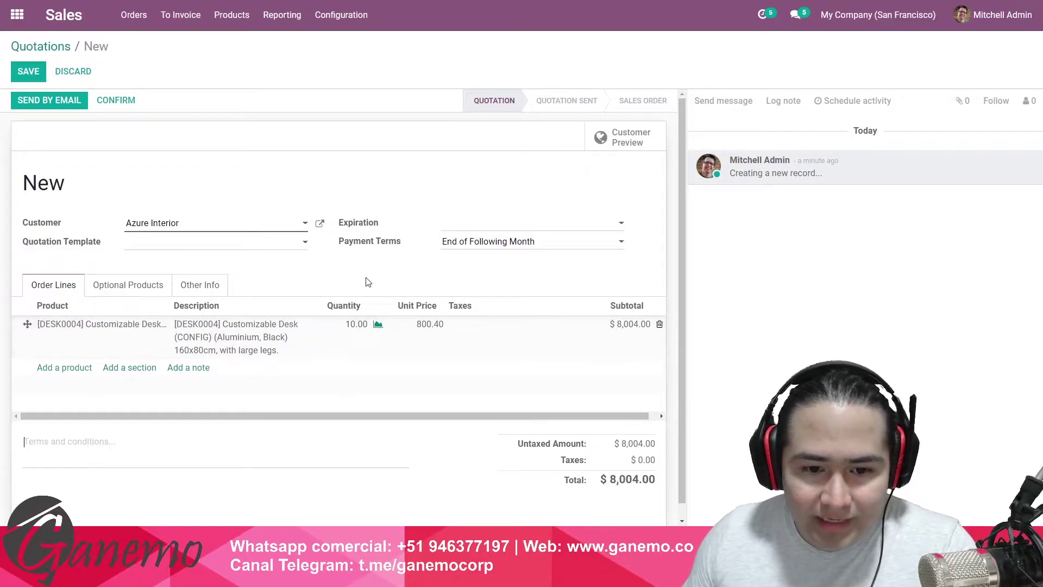
- Compare the quantity ordered on the desk line with its forecasted and available stock
click(357, 325)
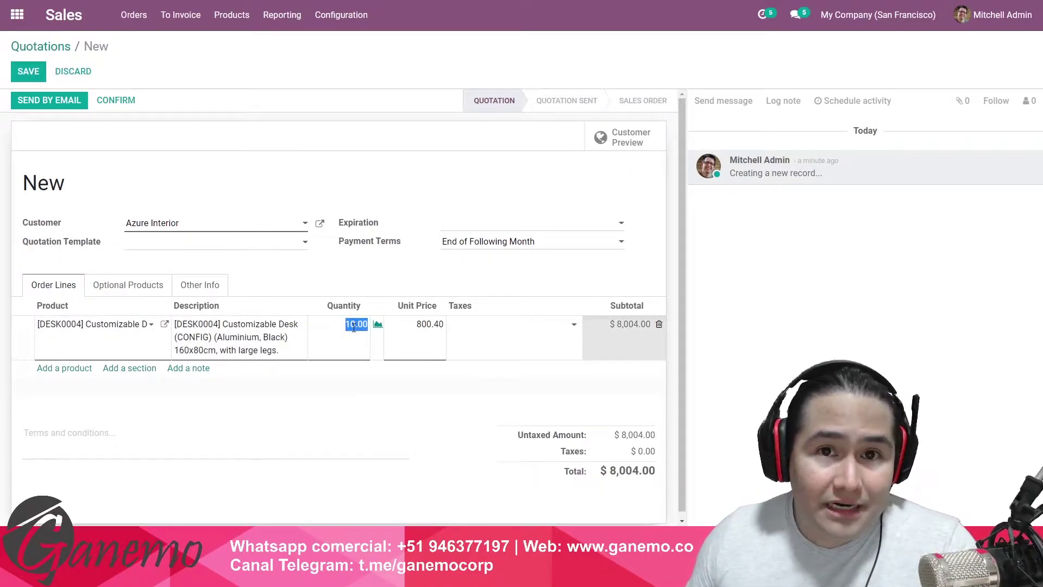
click(352, 326)
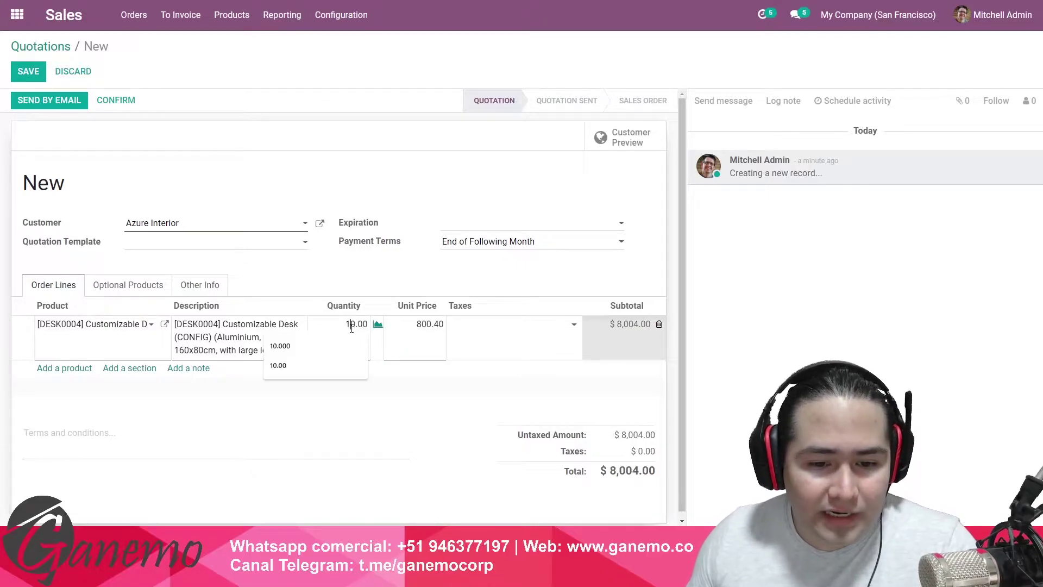
click(350, 280)
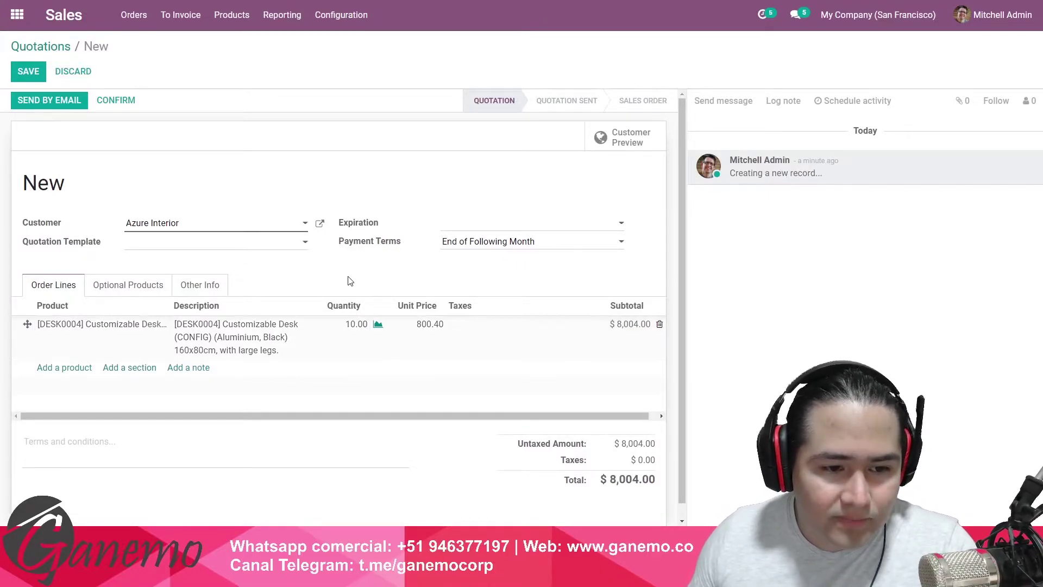
click(378, 326)
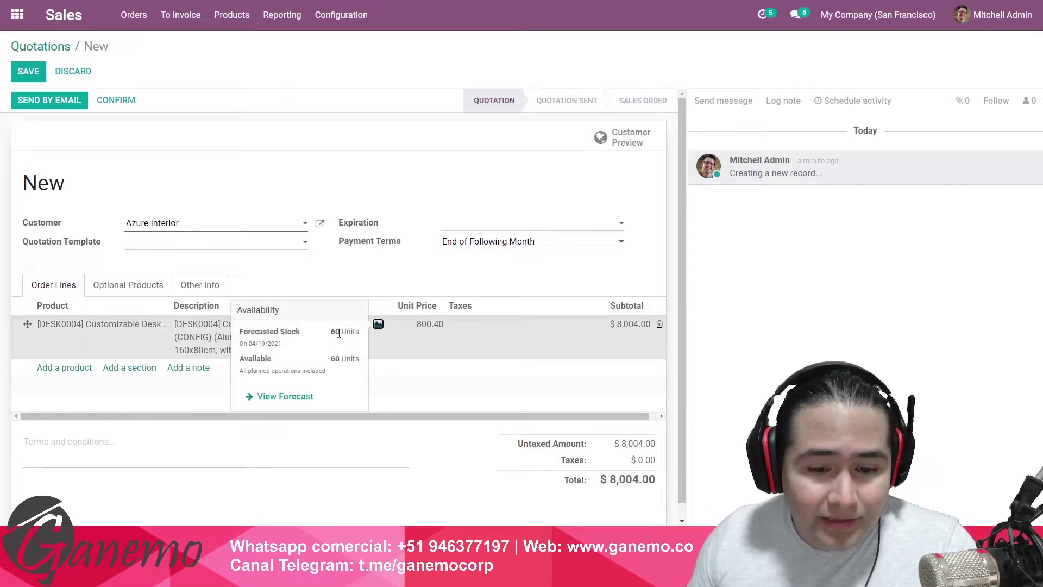
click(306, 259)
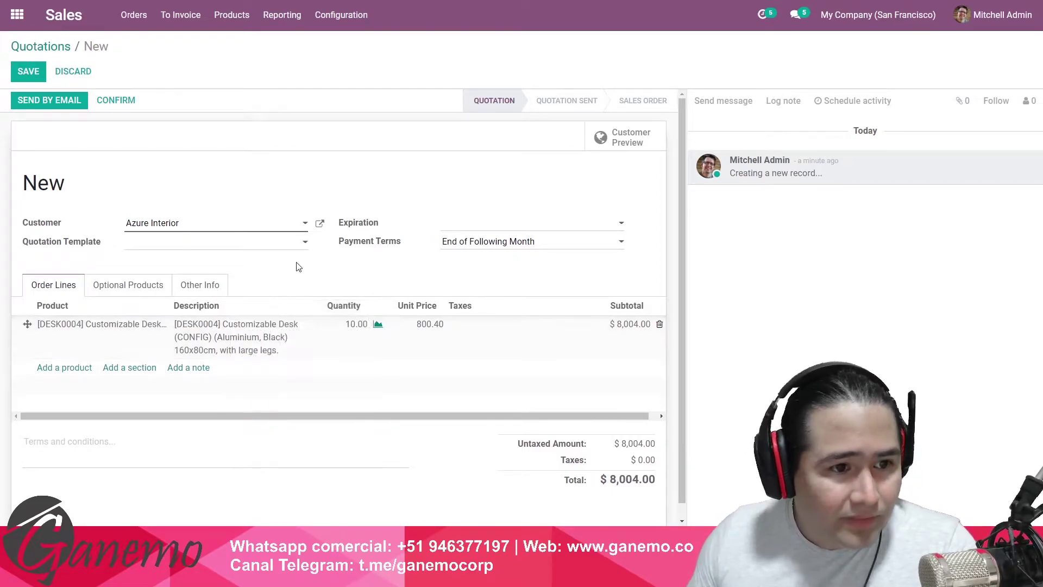
- Save the Azure Interior quotation and confirm it as a sales order
click(29, 76)
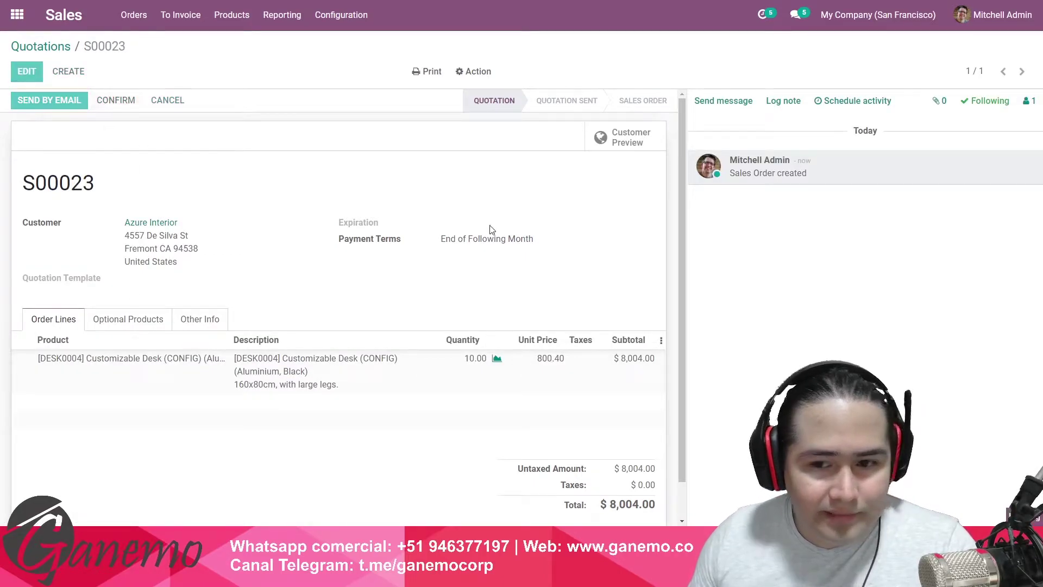
click(116, 100)
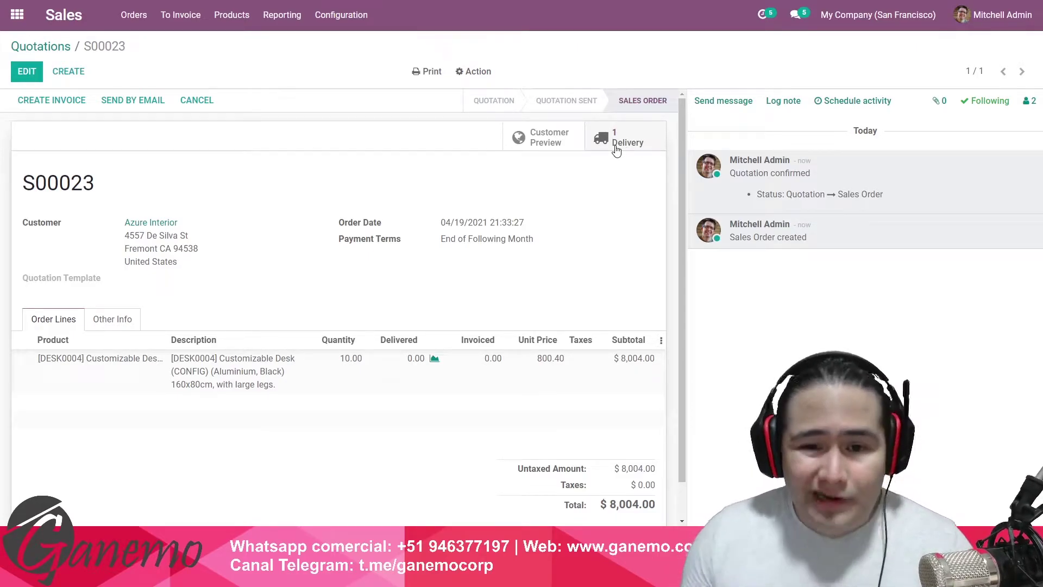
- Return to the apps overview, reopen the Sales quotations list and view the confirmed Azure Interior order
click(17, 14)
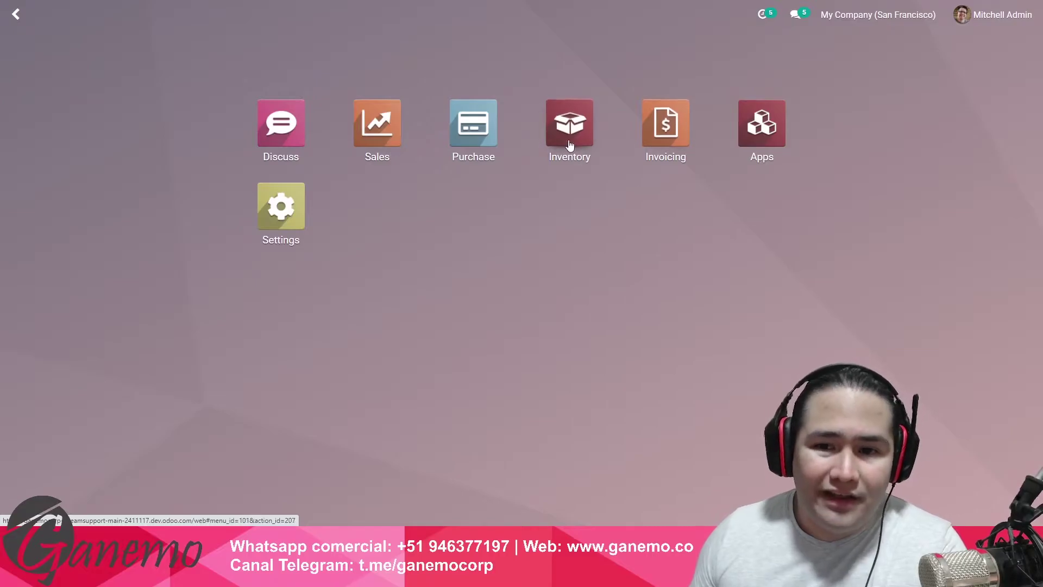
click(378, 129)
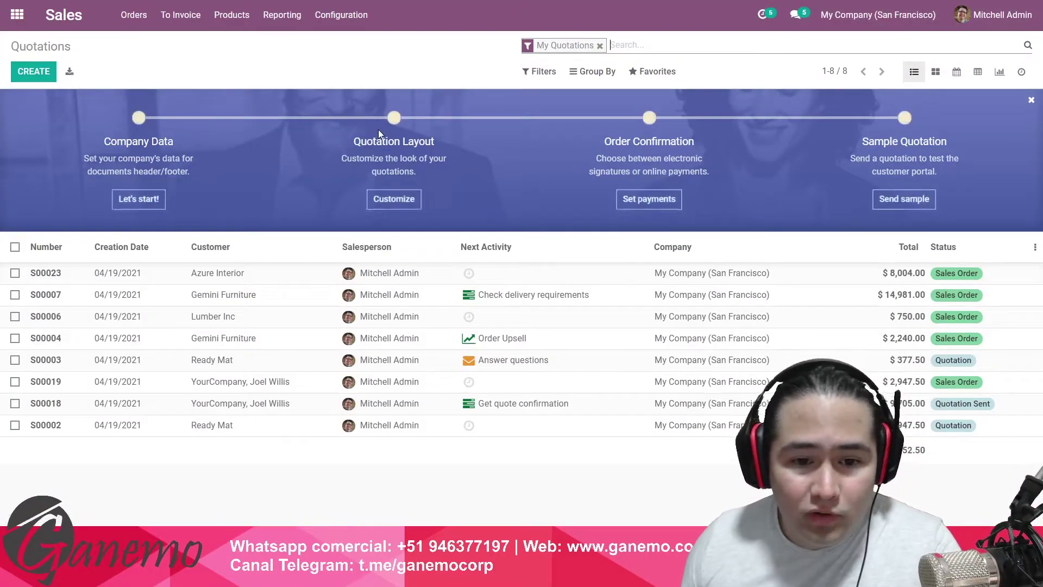
click(282, 274)
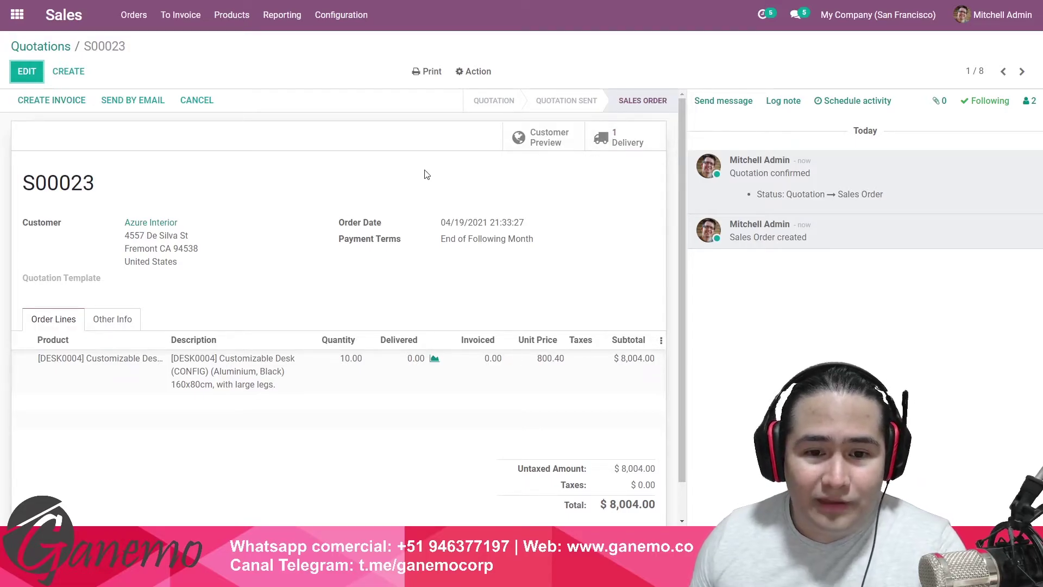
- Switch to the Invoicing app and view its list of customer invoices
click(17, 14)
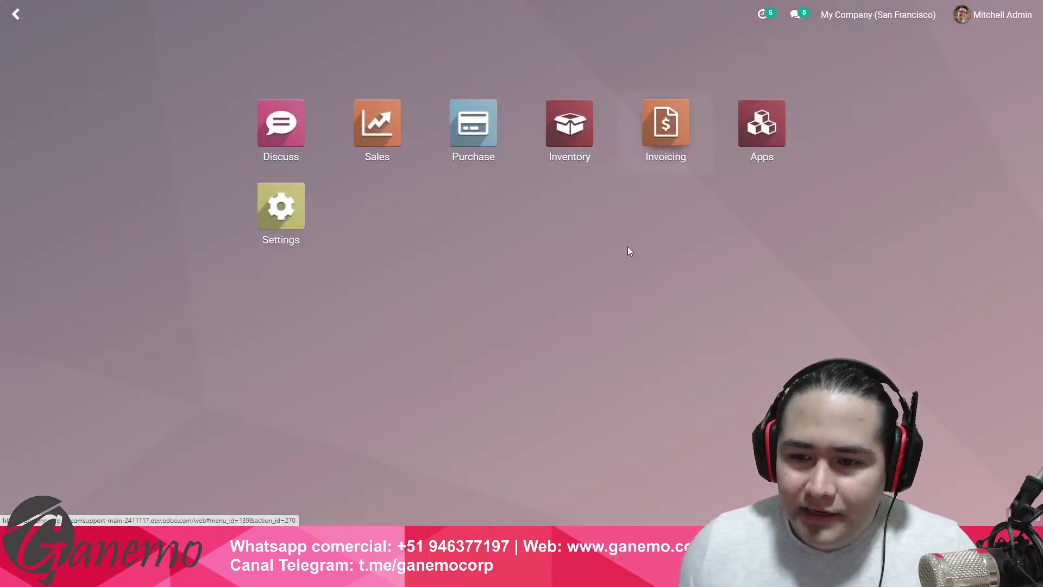
click(639, 140)
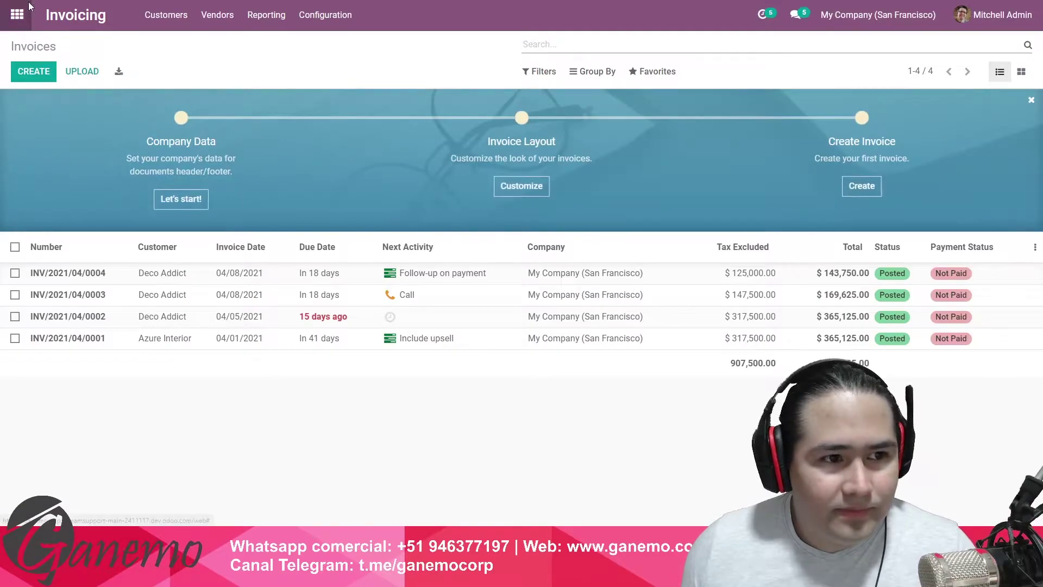
- Switch to the Inventory app and view its overview of receipts and delivery orders
click(16, 15)
click(541, 158)
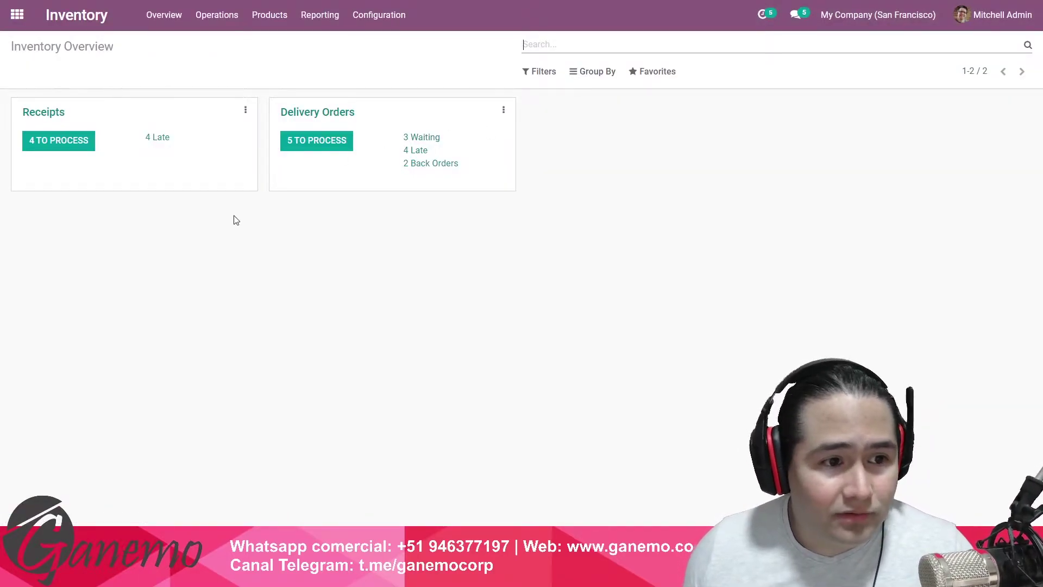
click(18, 14)
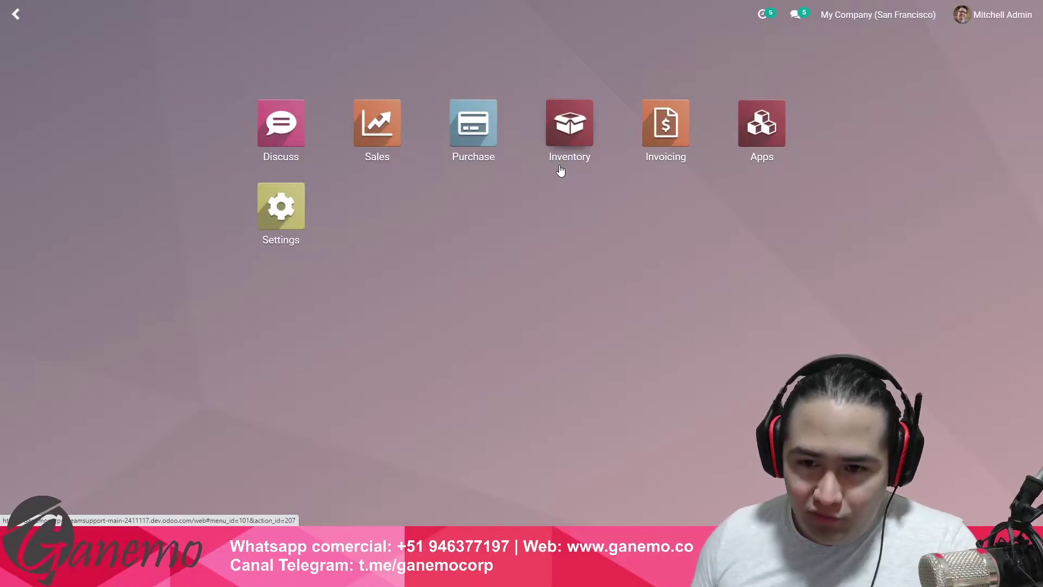
click(570, 124)
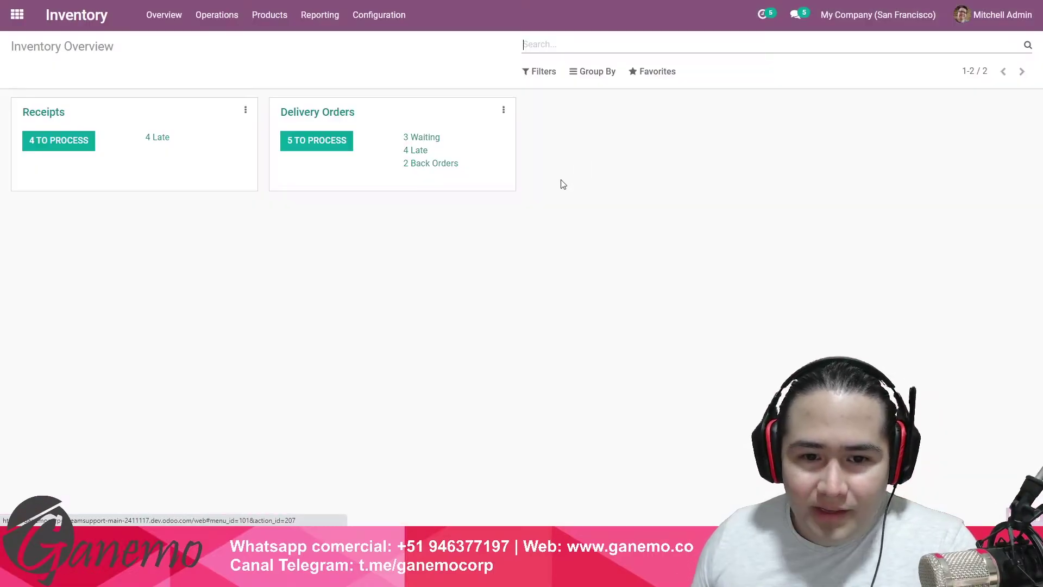
click(17, 15)
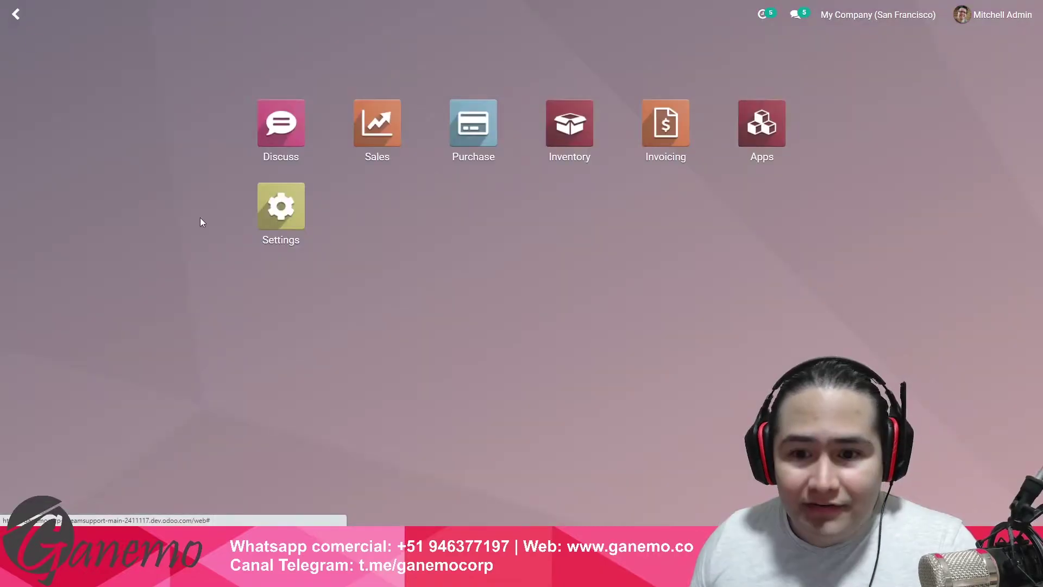
click(564, 135)
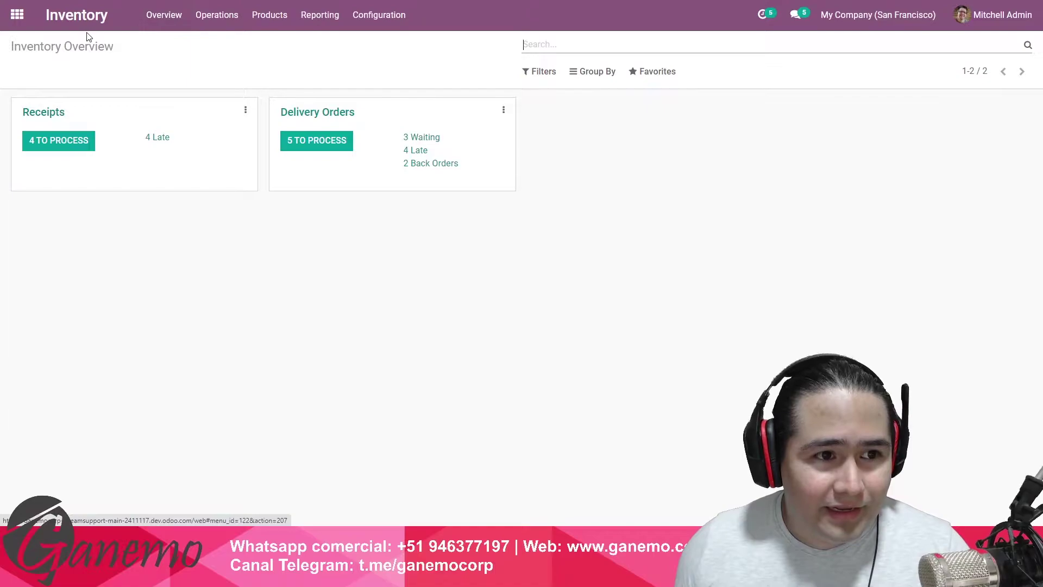
- Review the operations offered in Inventory and the installed apps, ending on the inventory overview
click(228, 18)
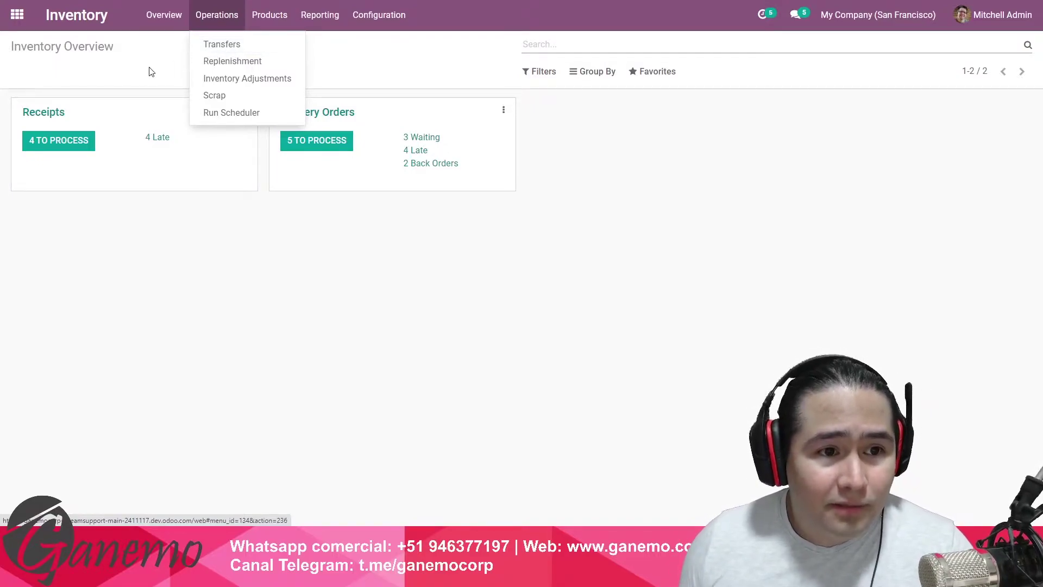
click(65, 24)
click(217, 15)
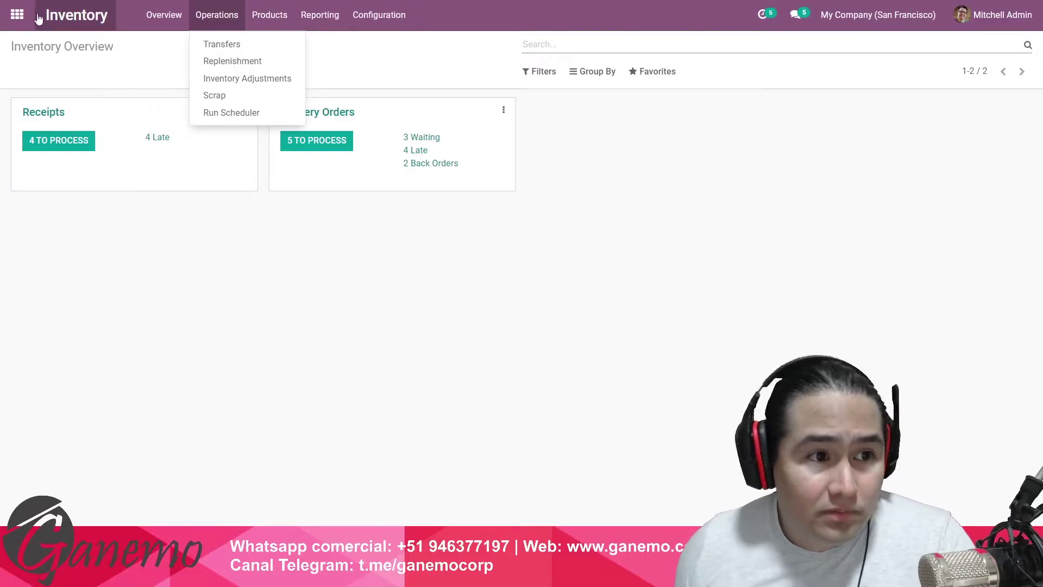
click(17, 15)
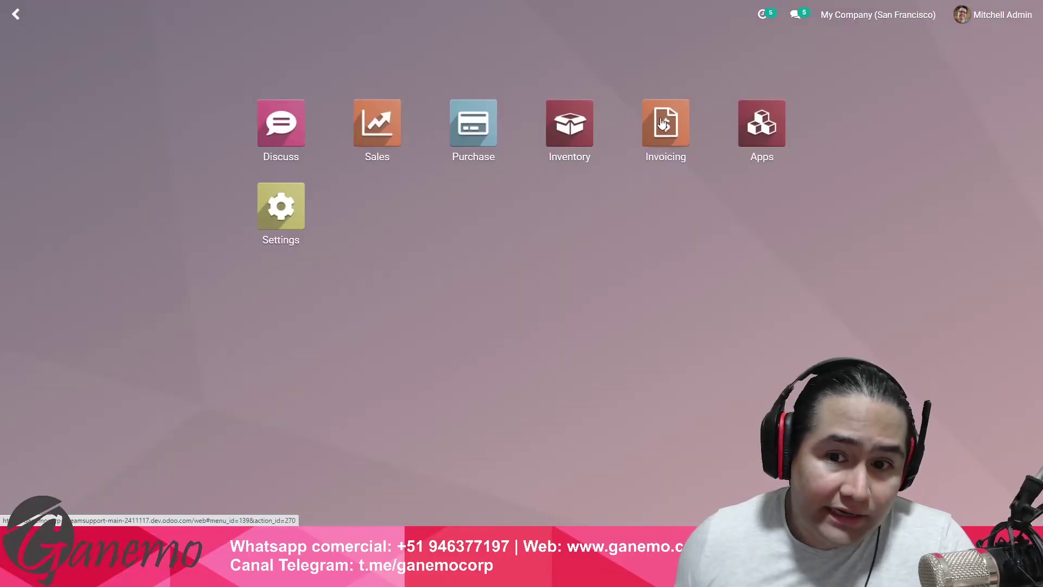
click(16, 15)
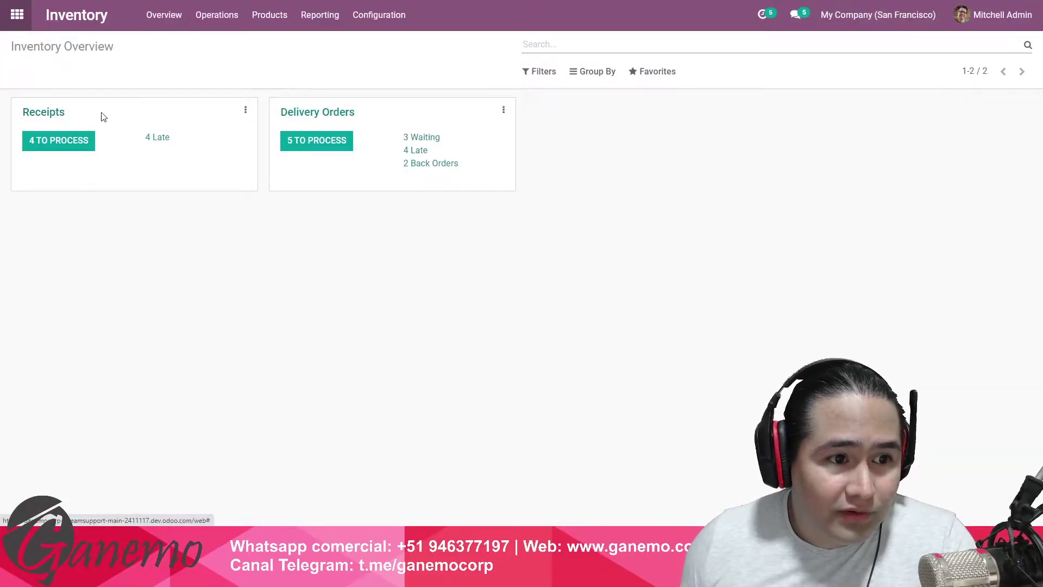
- View the San Francisco receipts list and open the Ready Mat receipt to examine its status stages
click(50, 125)
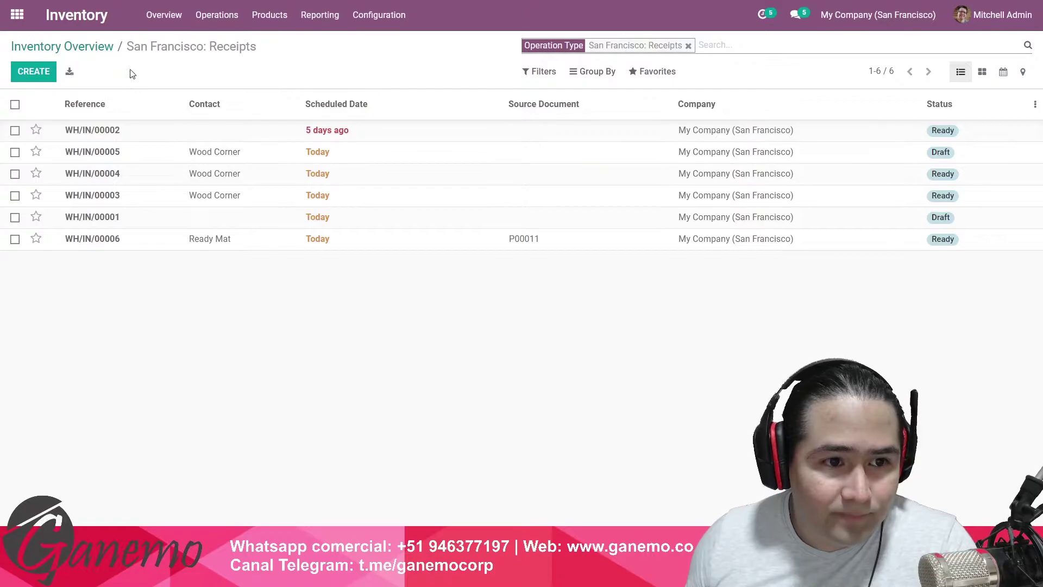
click(98, 44)
click(47, 117)
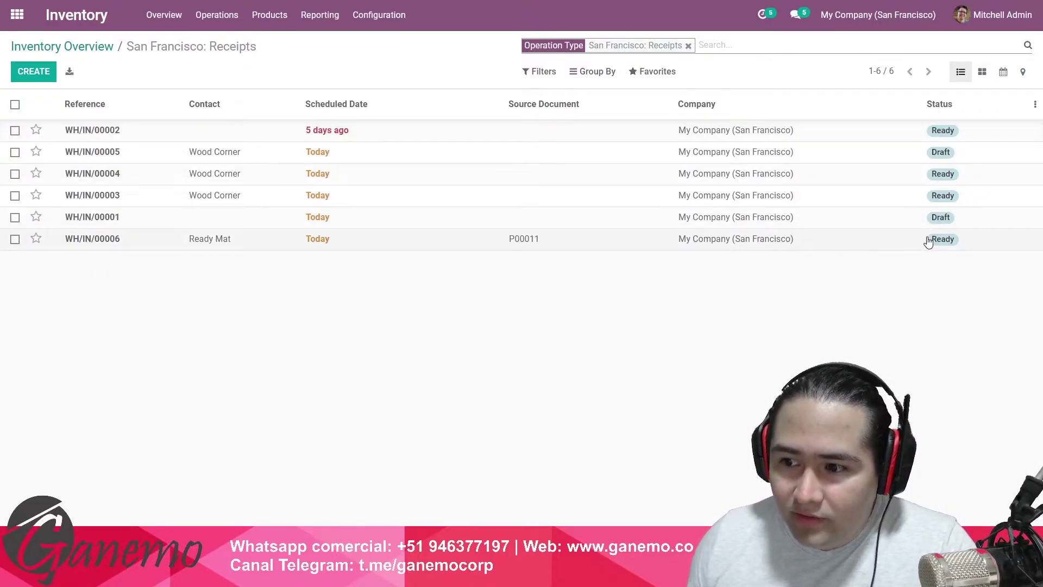
click(811, 245)
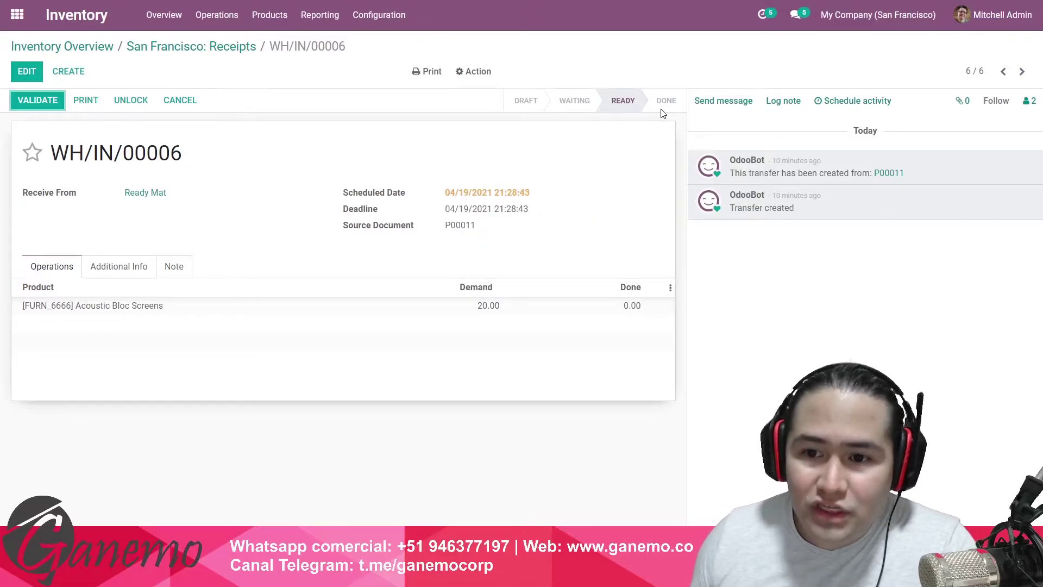
mouse_move(660, 111)
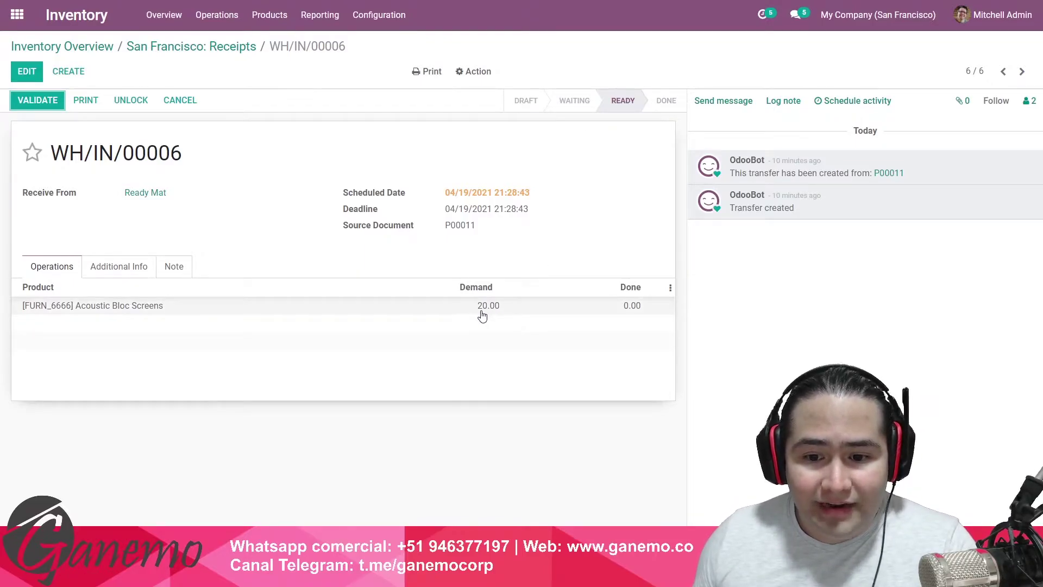
- Check the optional columns for the receipt's product lines and return to the inventory overview
click(670, 288)
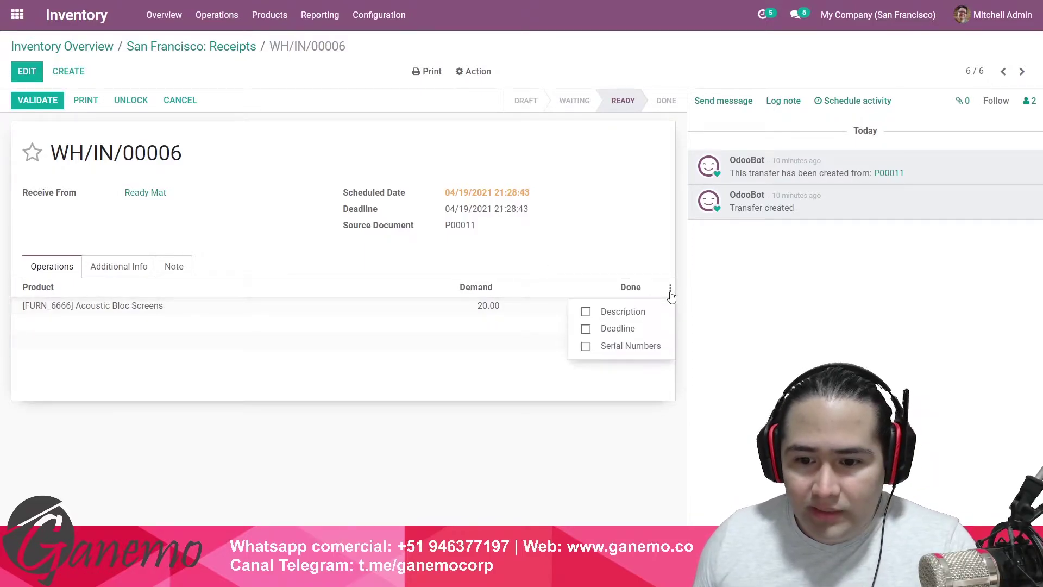
click(585, 276)
click(160, 50)
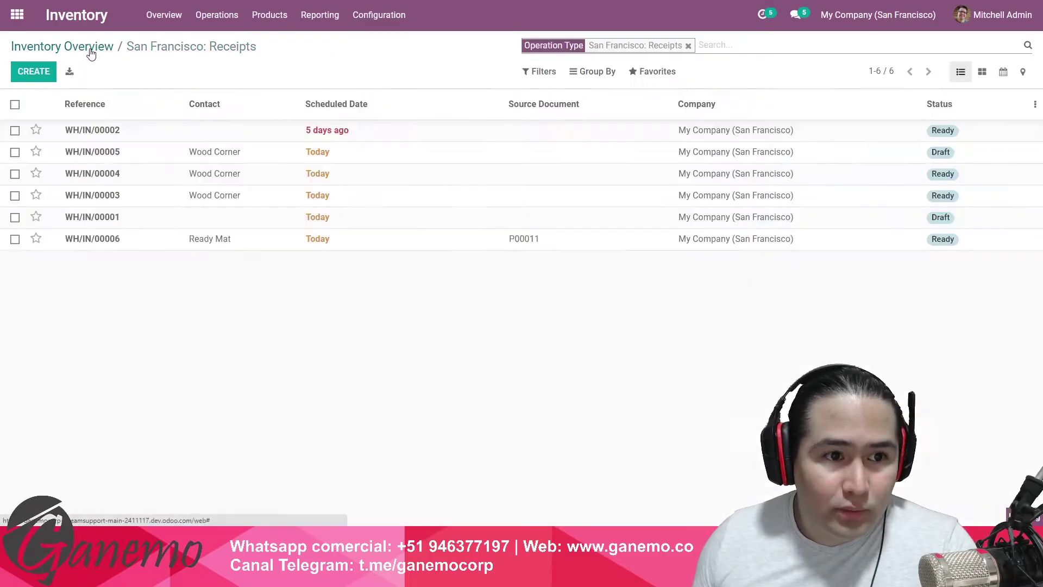
click(108, 52)
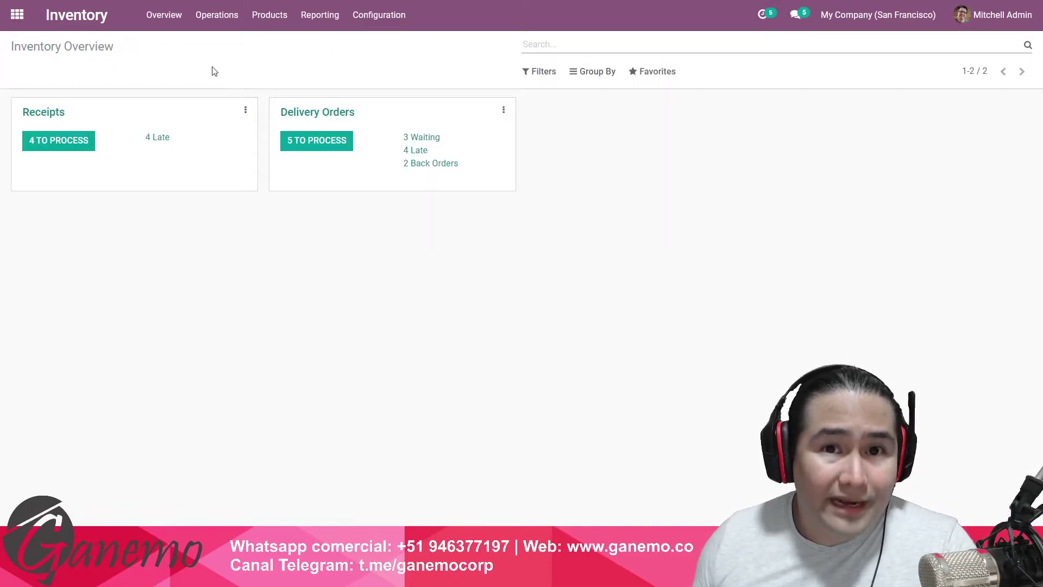
- Open the ready Wood Corner delivery due in 3 days, compare its demand, reserved and done quantities, and return to the inventory overview
click(344, 118)
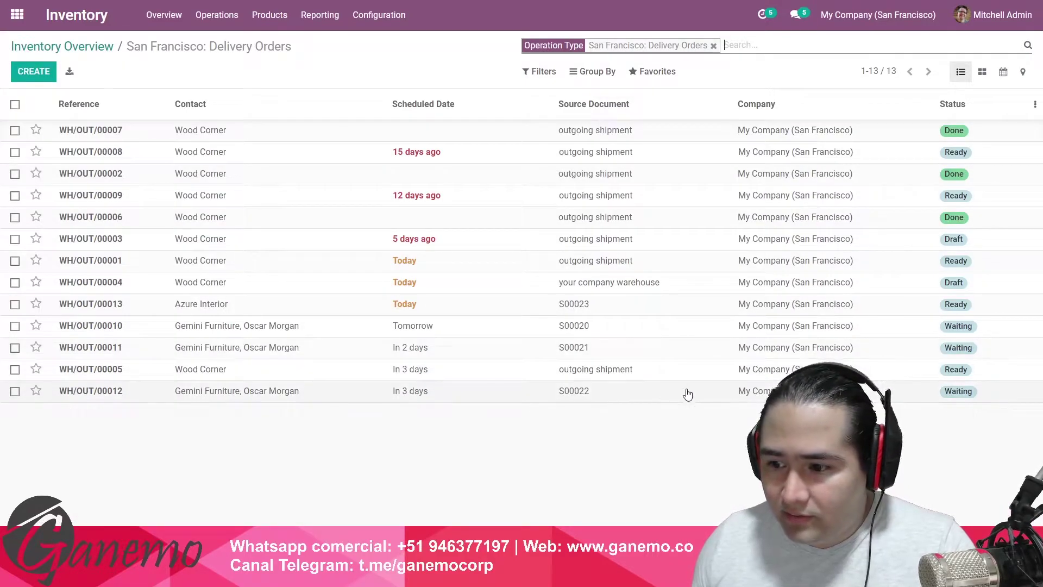
click(697, 374)
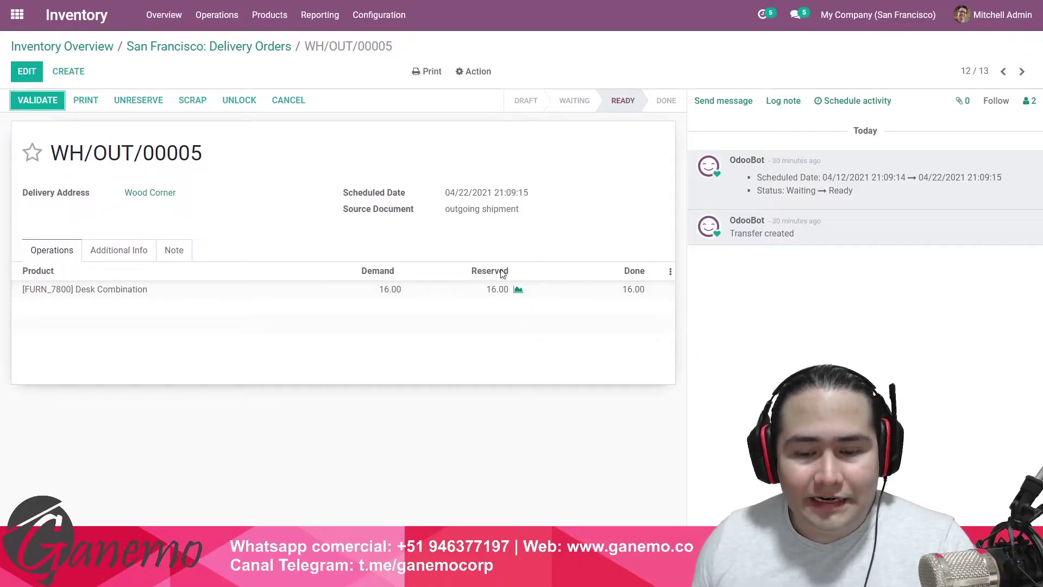
drag(473, 249, 522, 298)
click(510, 255)
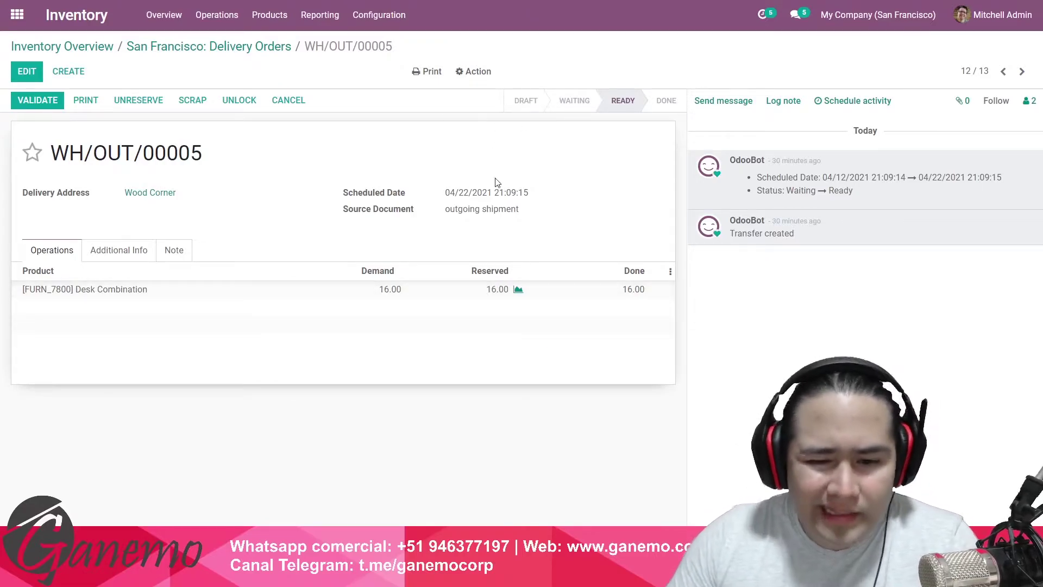
click(98, 47)
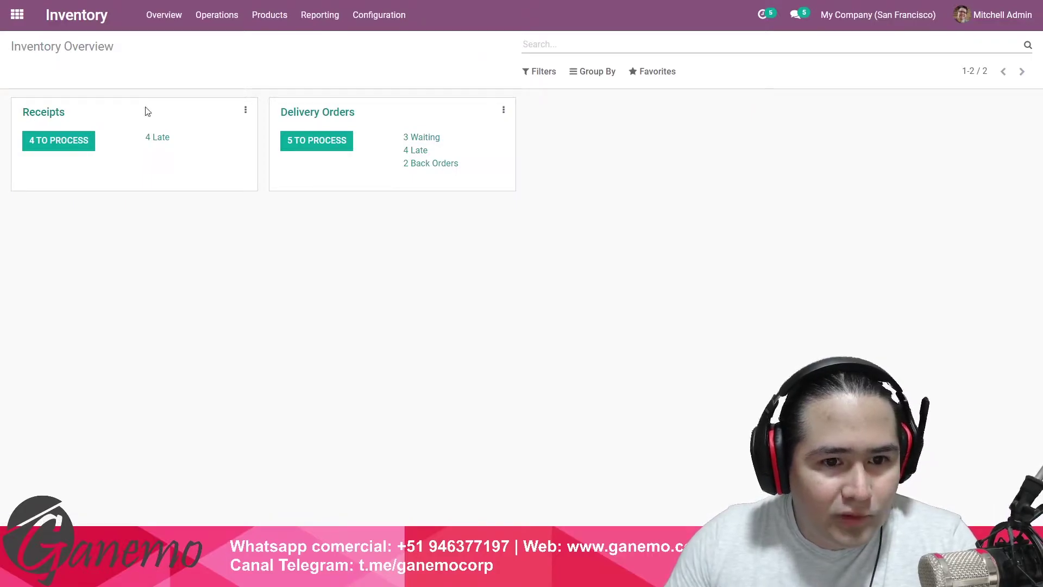
- Recheck the receipts list and inspect the product availability on the waiting Gemini Furniture delivery due in 3 days
click(56, 115)
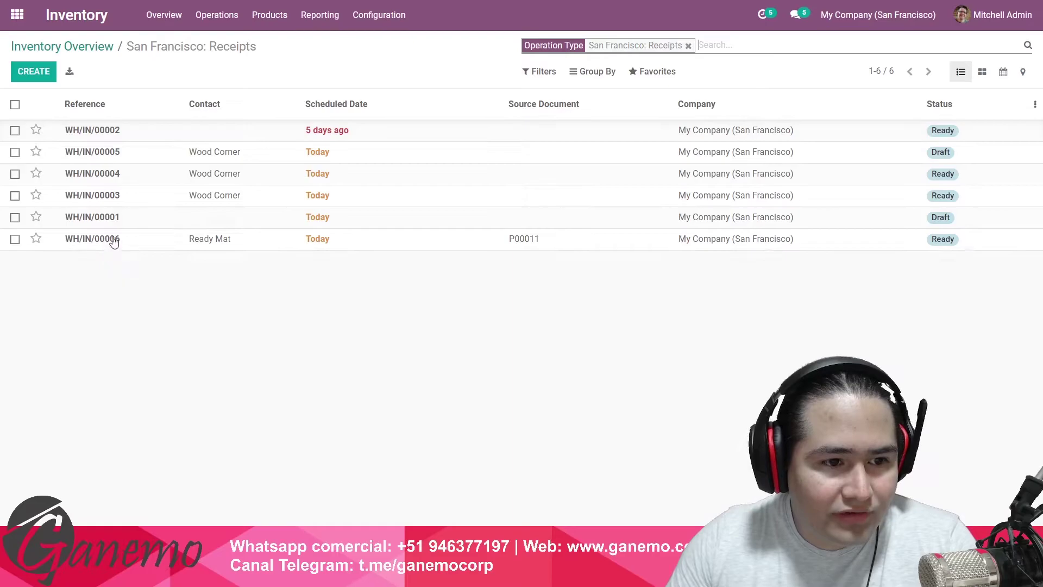
click(106, 56)
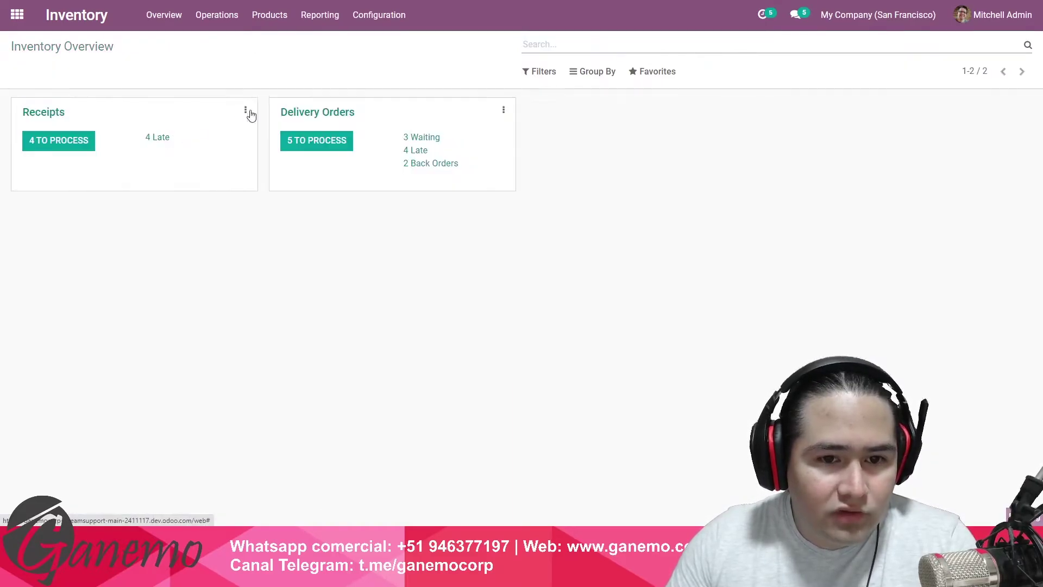
click(373, 141)
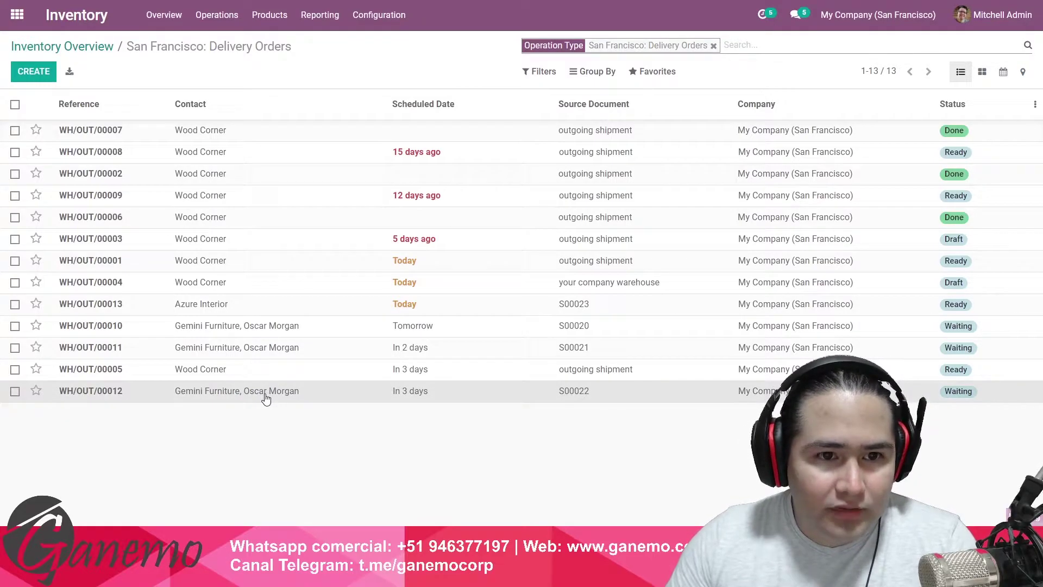
click(266, 399)
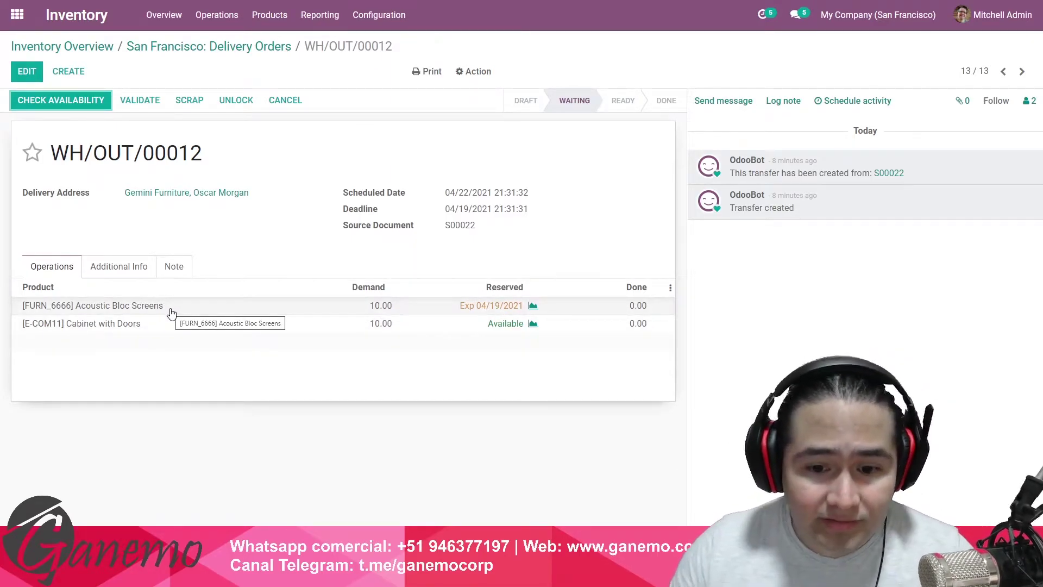
click(140, 50)
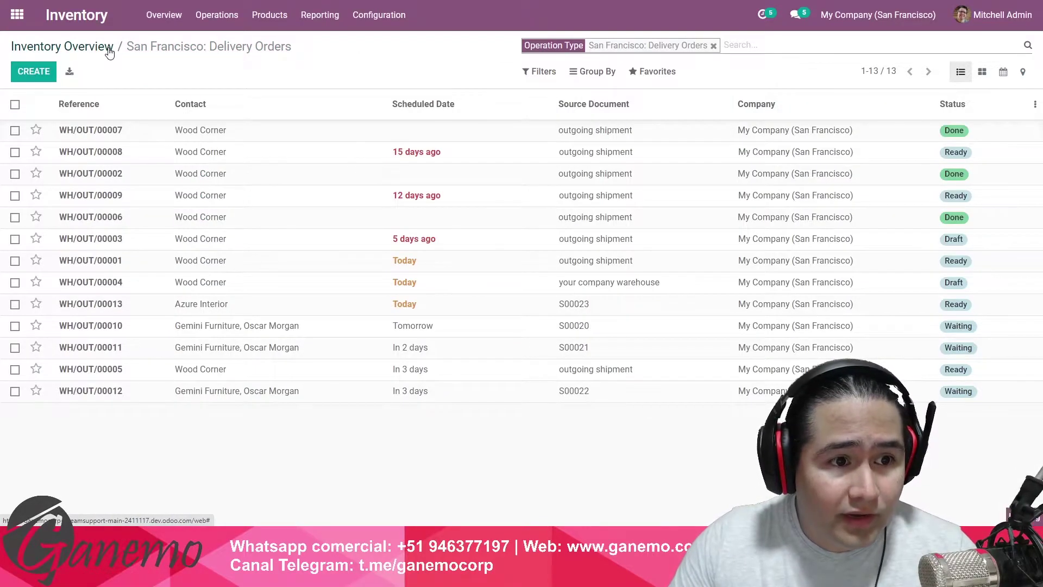
click(109, 49)
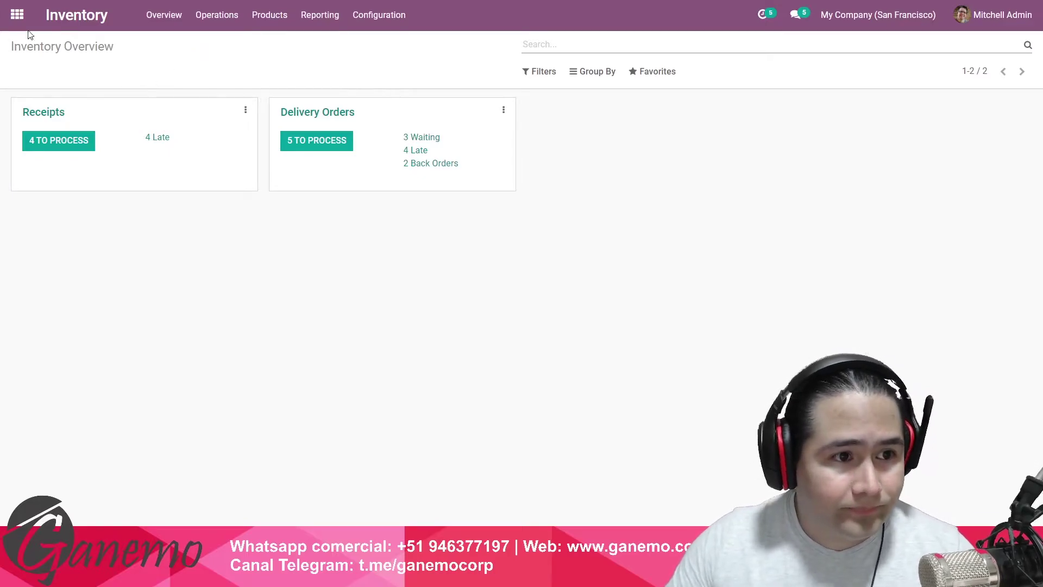
- Activate the developer mode in the general settings
click(17, 16)
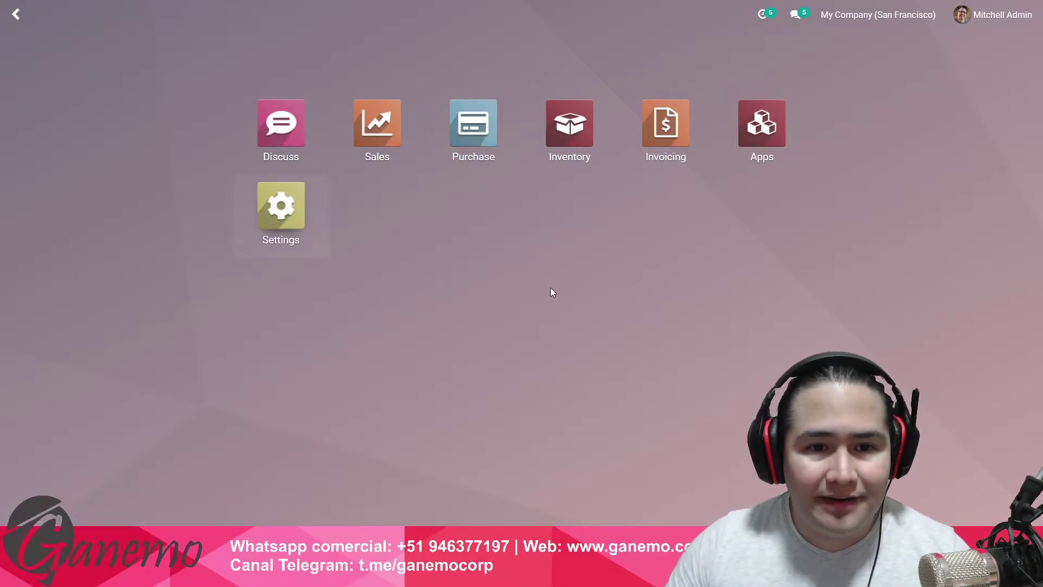
click(295, 212)
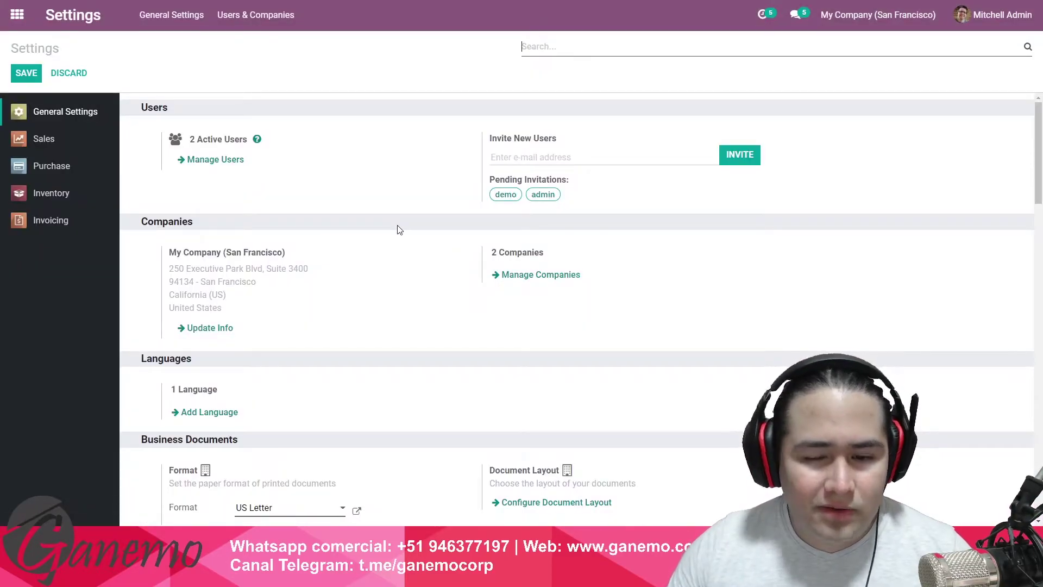
scroll(399, 229, down, 10)
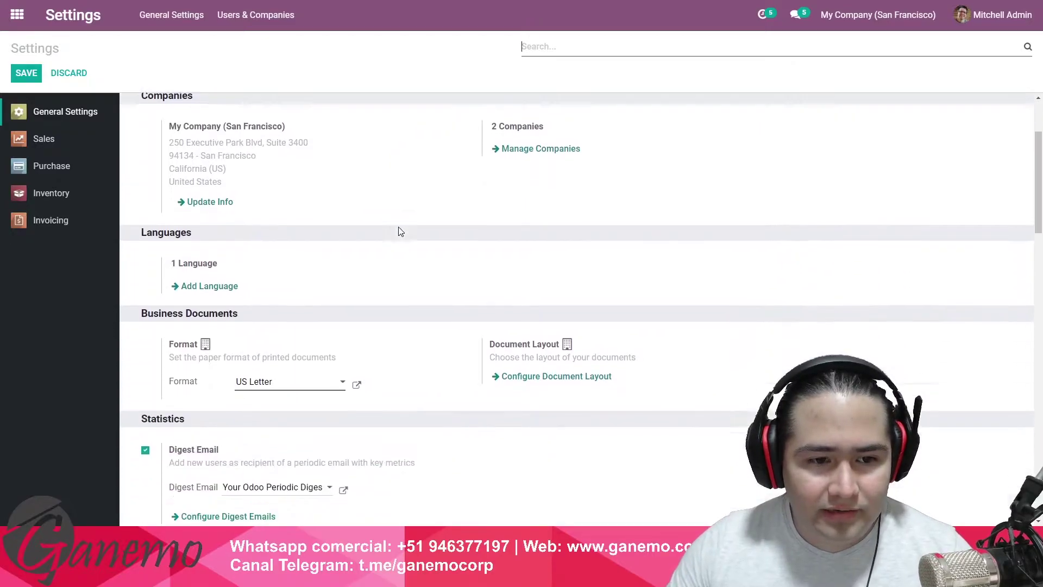
scroll(400, 232, down, 10)
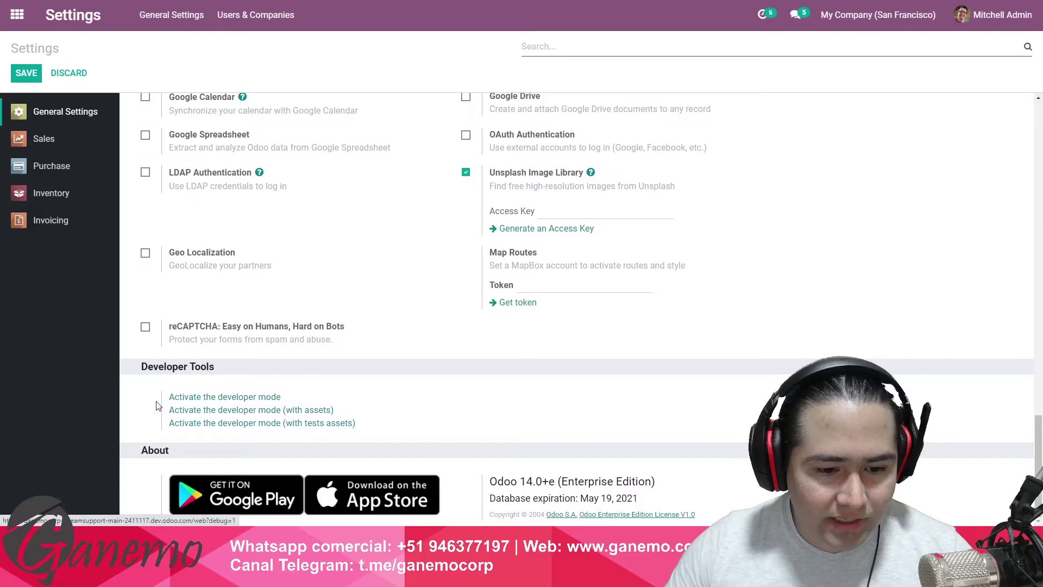
click(241, 401)
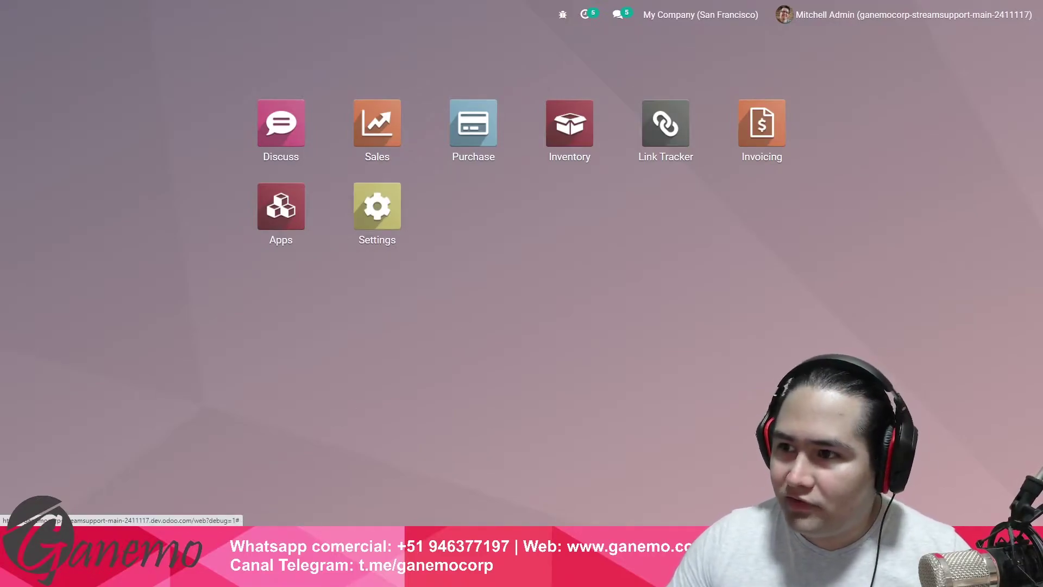
- Set the browser zoom to 150%
click(1032, 2)
click(998, 91)
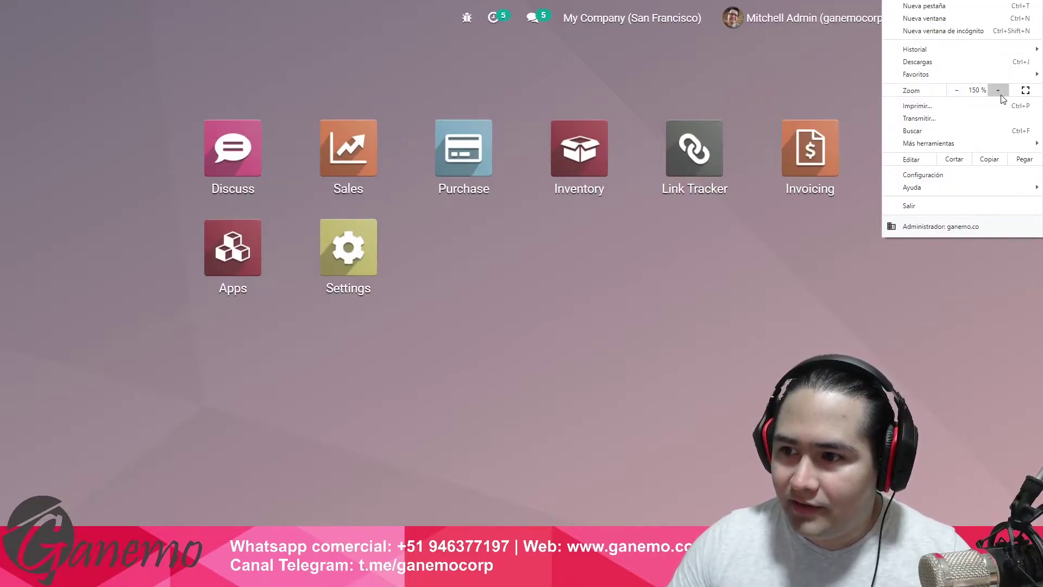
click(647, 340)
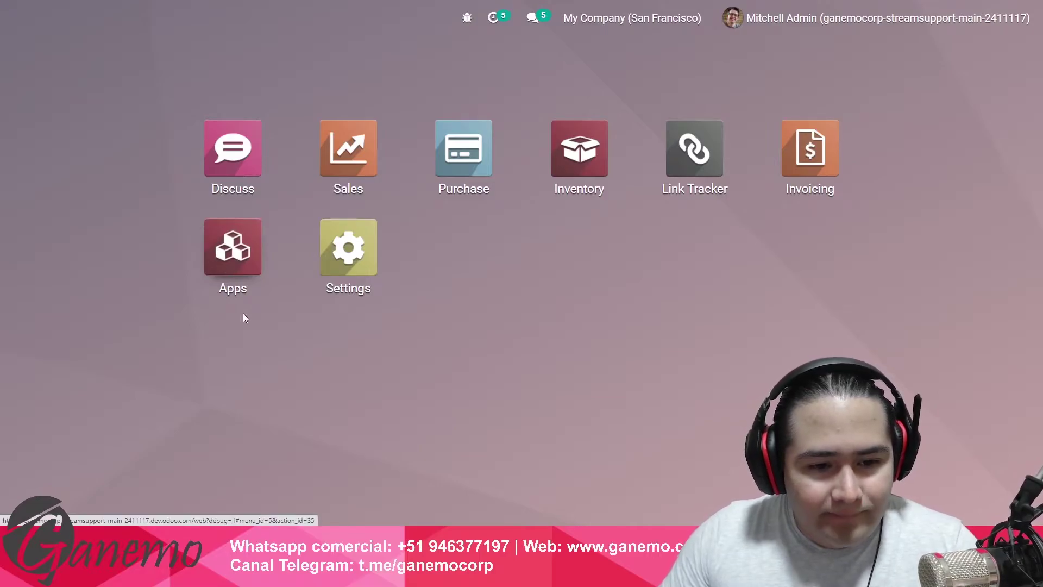
- Open the Inventory app in developer mode and reduce the browser zoom by one level
click(583, 170)
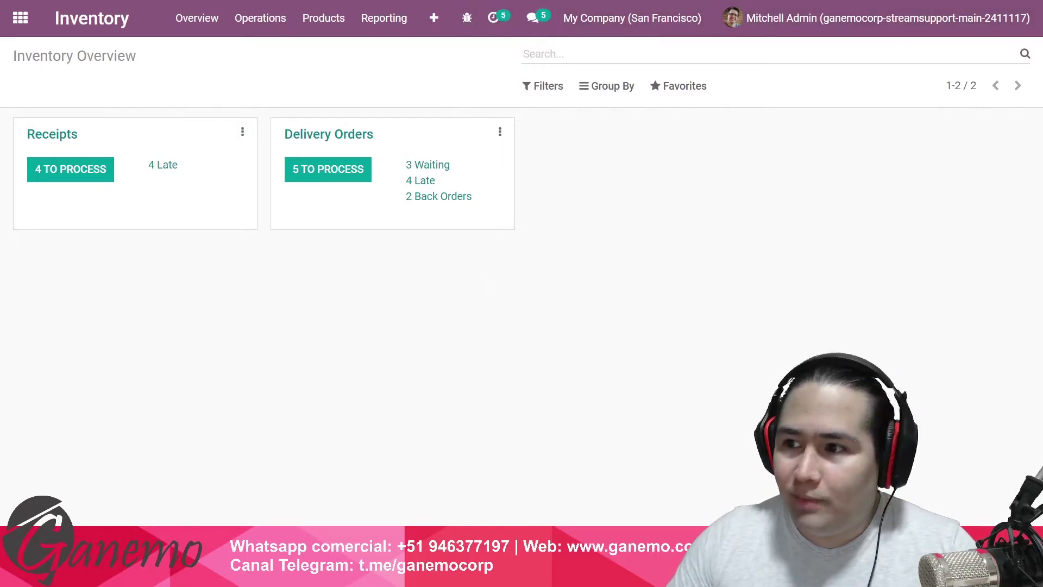
key(alt+f)
click(956, 91)
key(Escape)
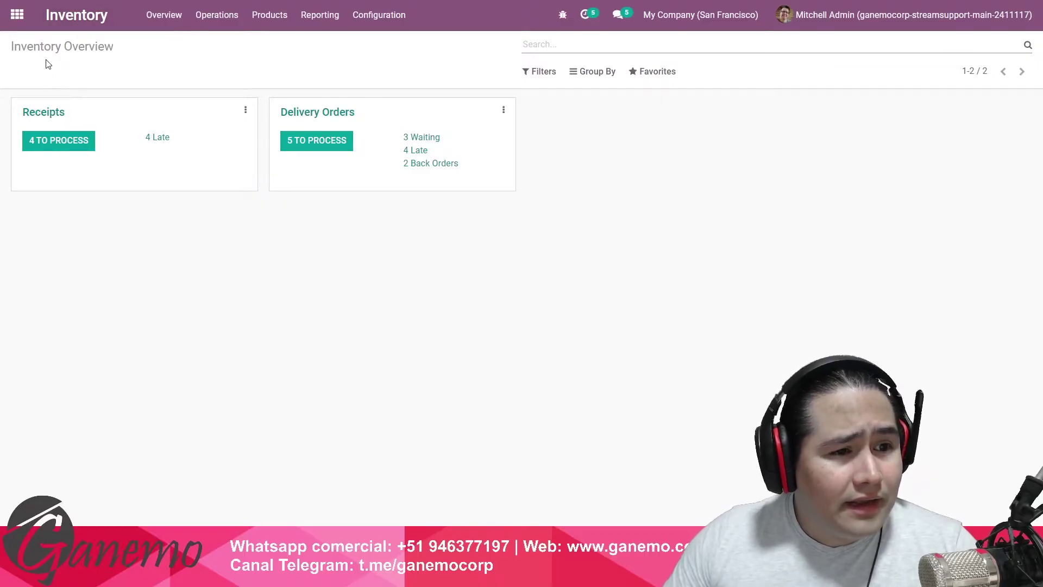
- Open the ready receipt from Ready Mat and examine its product line and the note linking its source purchase order
click(43, 112)
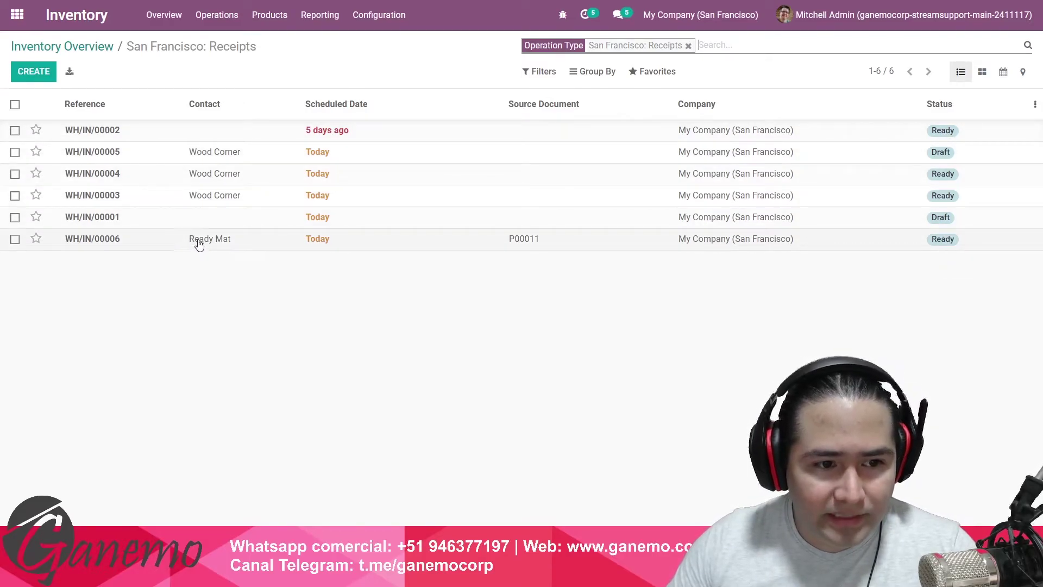
click(261, 243)
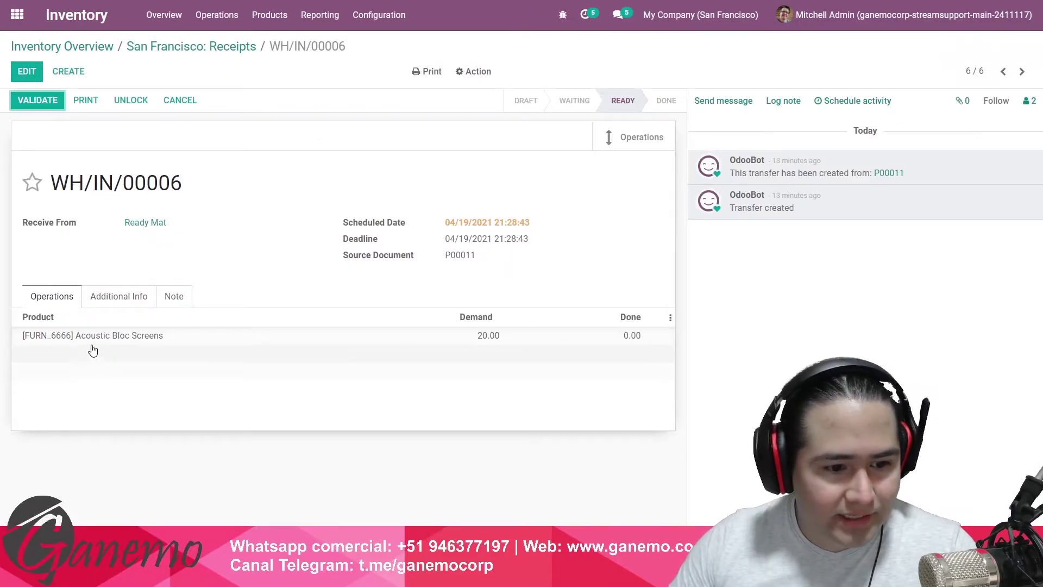
mouse_move(93, 342)
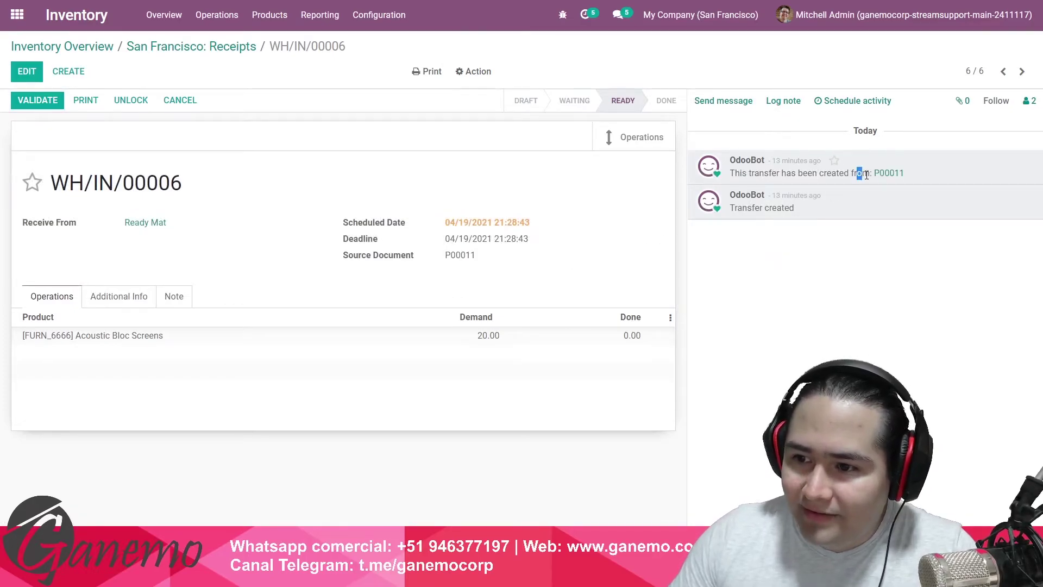
drag(871, 173, 914, 175)
click(822, 304)
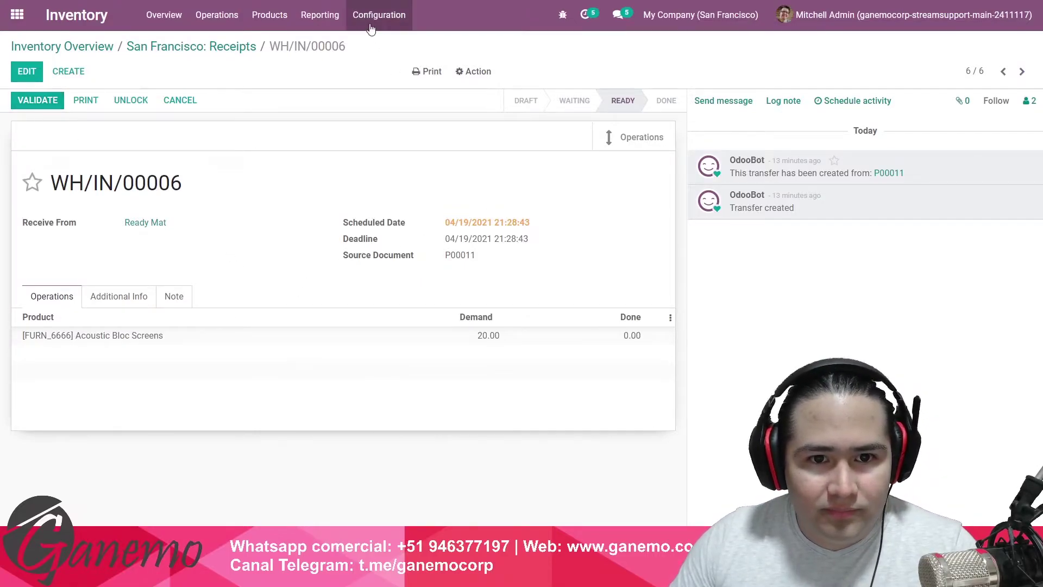
- Open the inventory report in a separate browser tab, keeping the Ready Mat receipt open
right_click(321, 22)
click(296, 66)
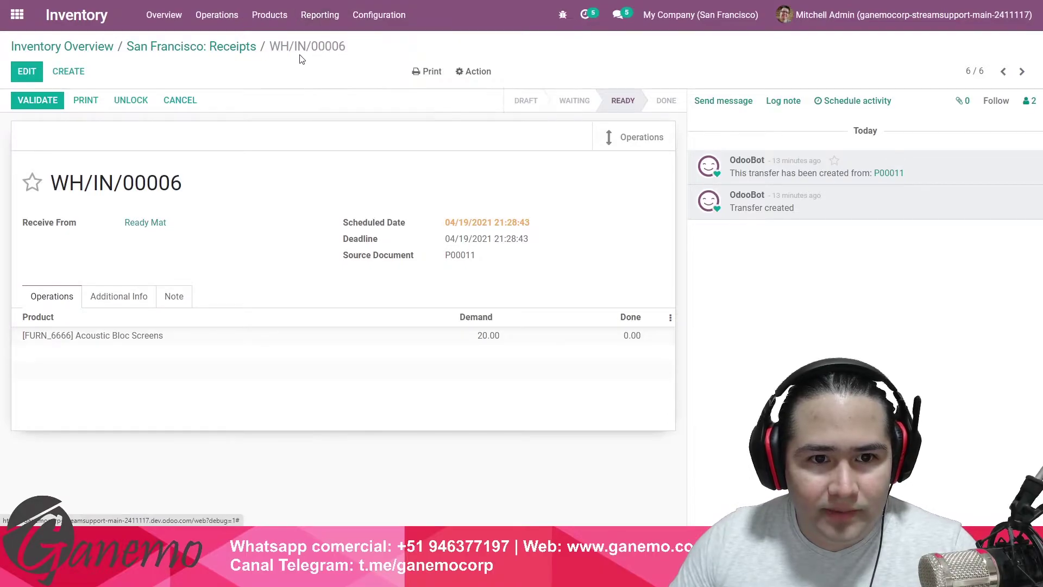
click(320, 15)
right_click(329, 66)
click(353, 68)
click(240, 197)
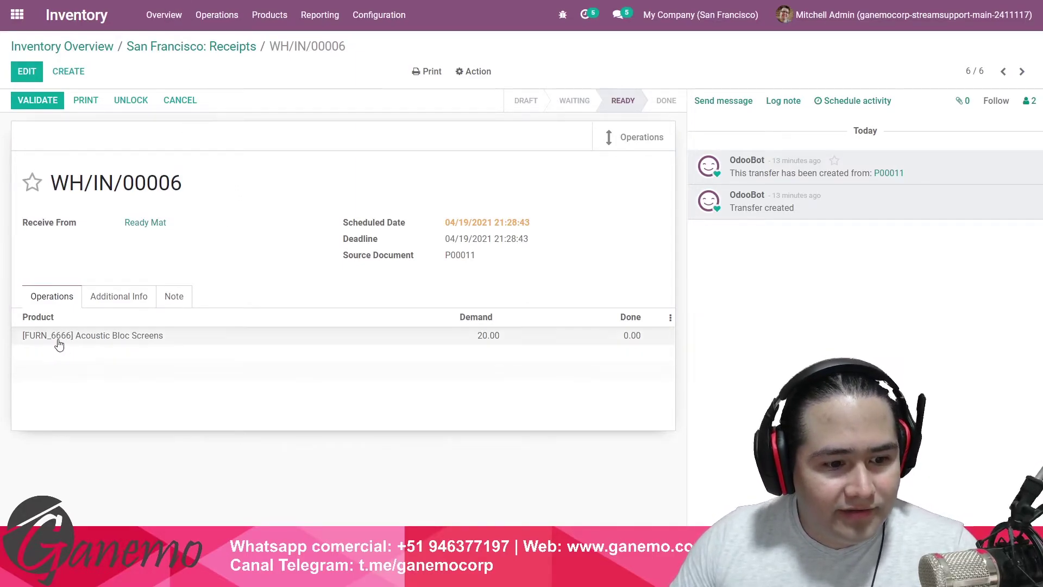
- Search the stock on hand for product code 6666, expand it to its WH/Stock quantities, and return to the receipt
mouse_move(58, 343)
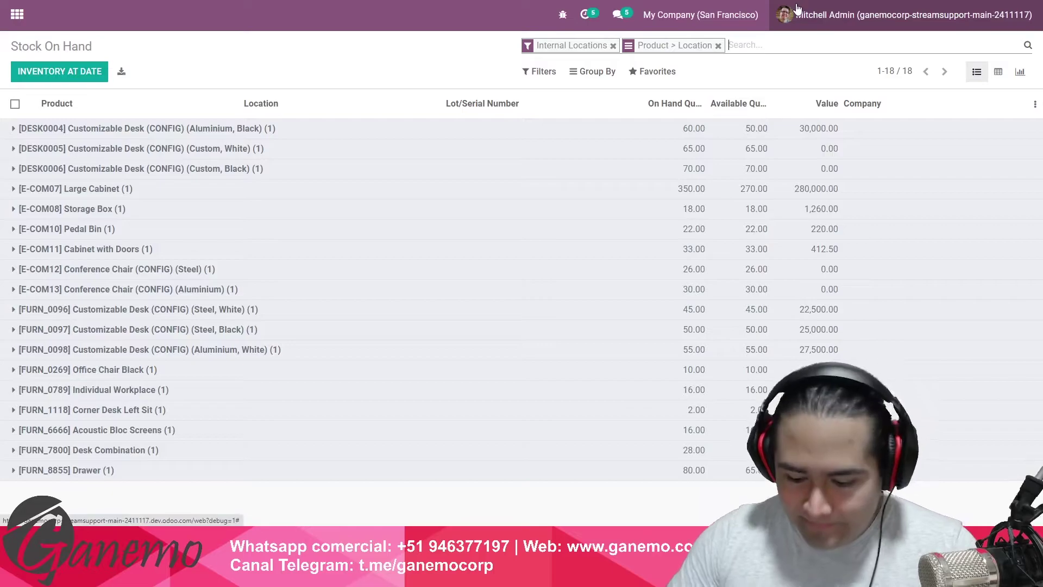
text(6666)
key(Return)
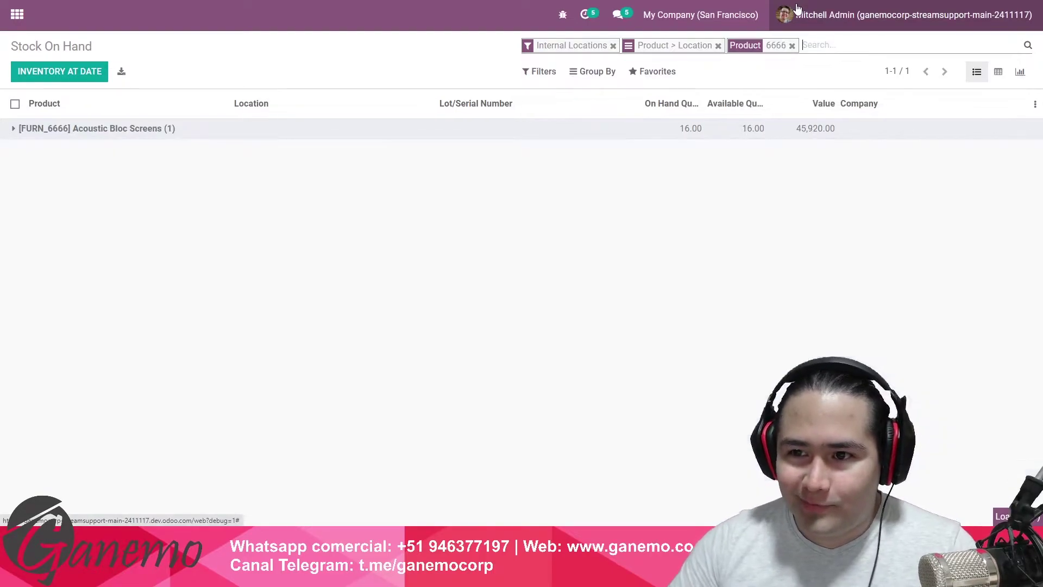
click(247, 130)
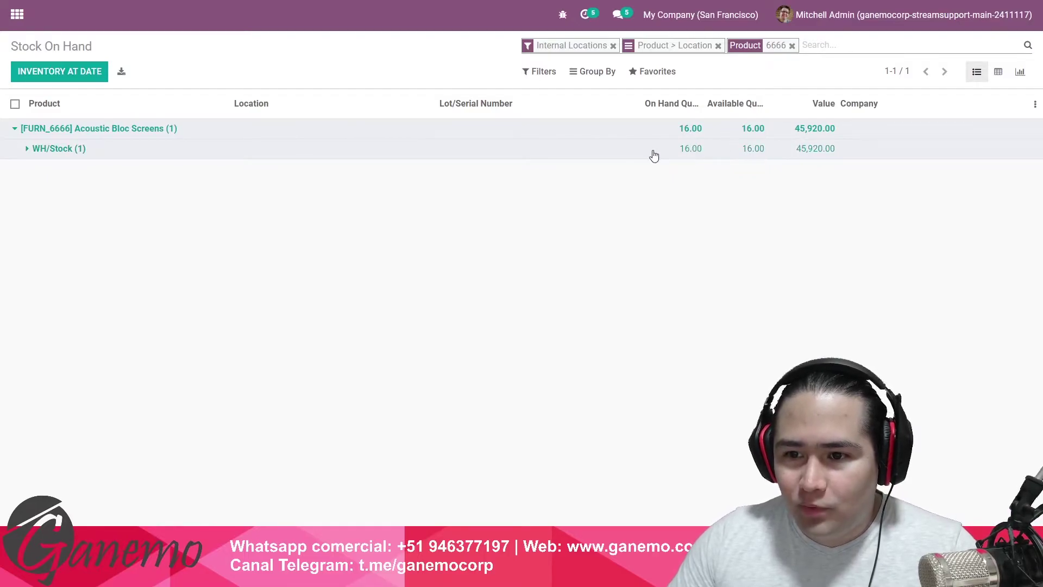
click(686, 144)
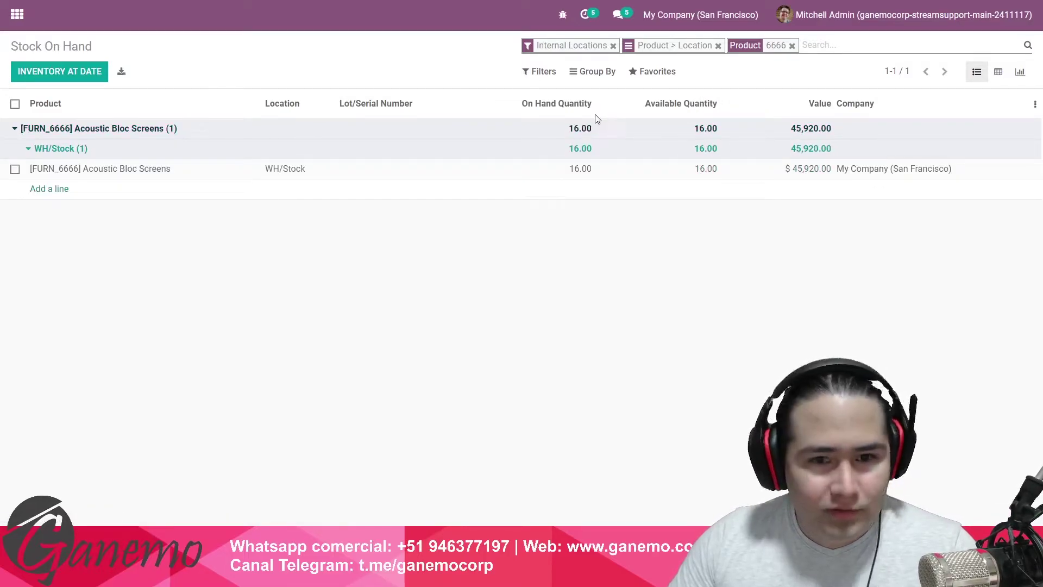
mouse_move(534, 110)
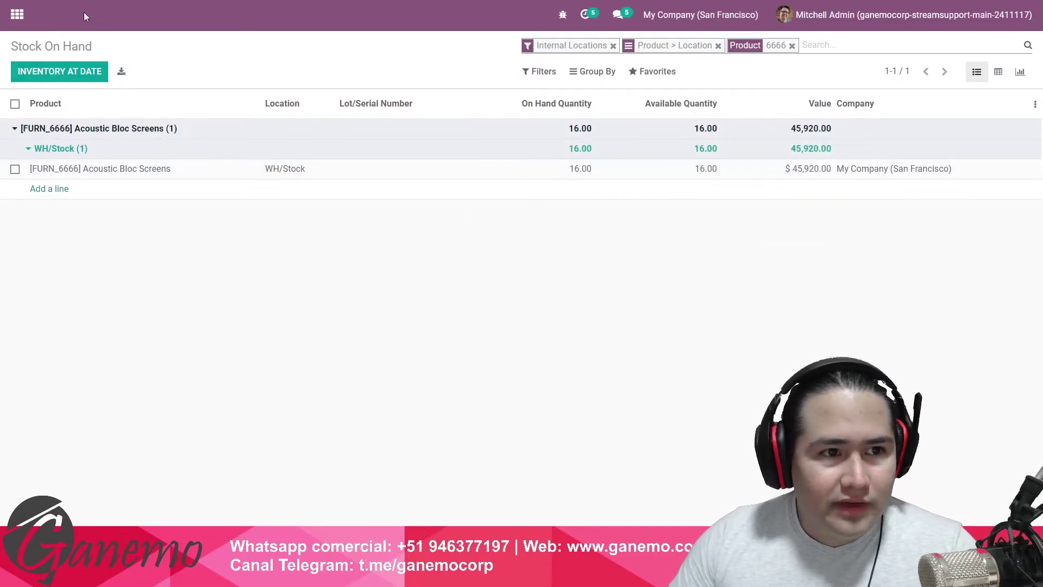
key(alt+Left)
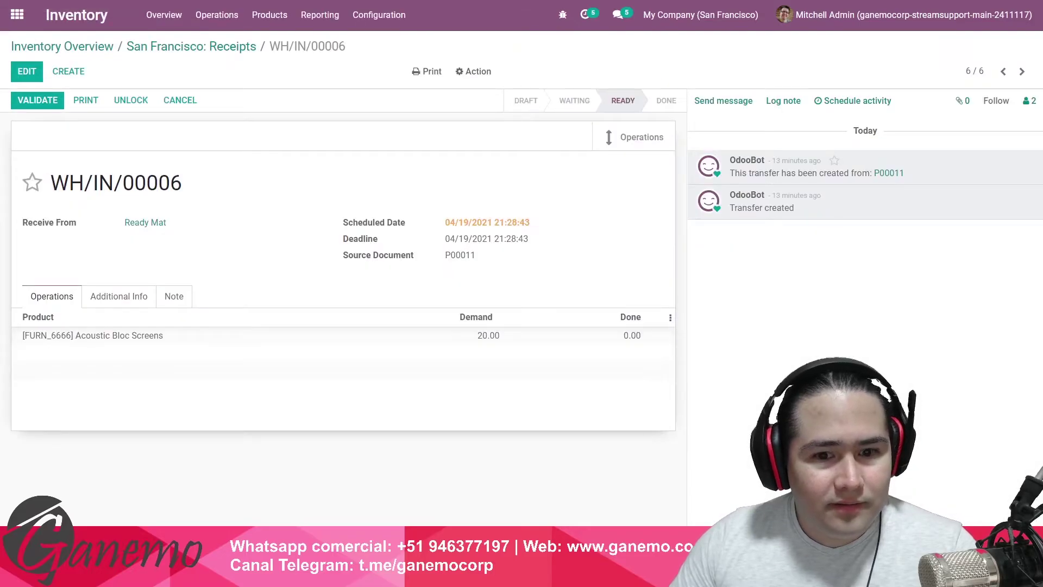
- Start validating the Ready Mat receipt, read the immediate transfer message, and cancel the transfer
click(38, 100)
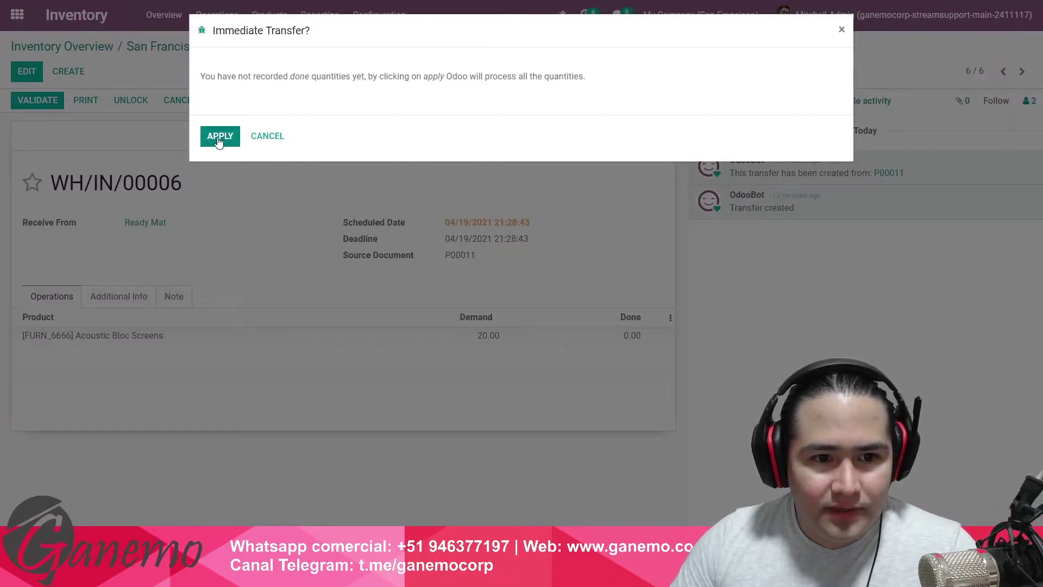
drag(221, 28, 670, 85)
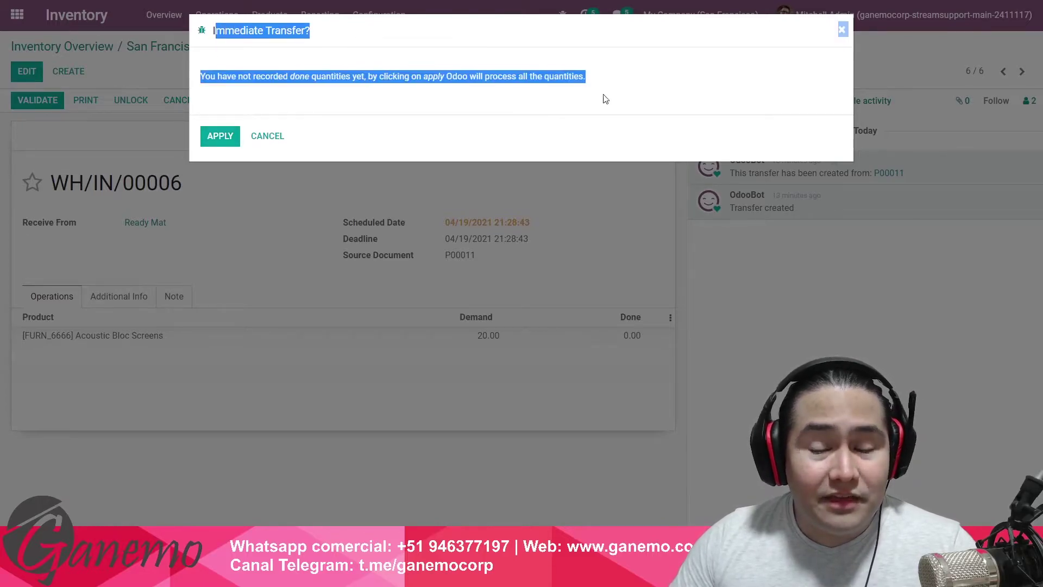
click(505, 113)
drag(226, 35, 666, 70)
click(530, 113)
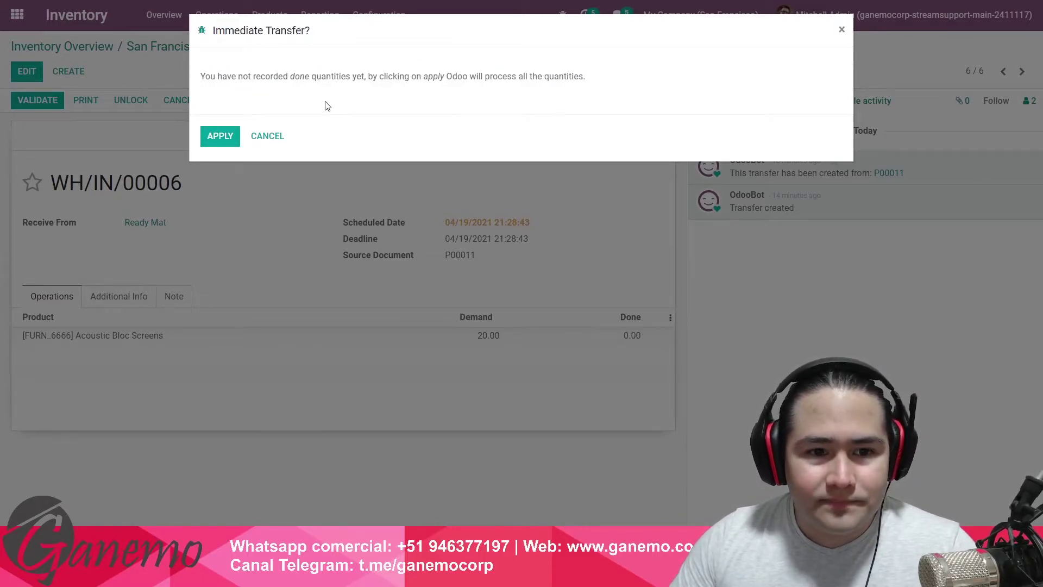
click(275, 139)
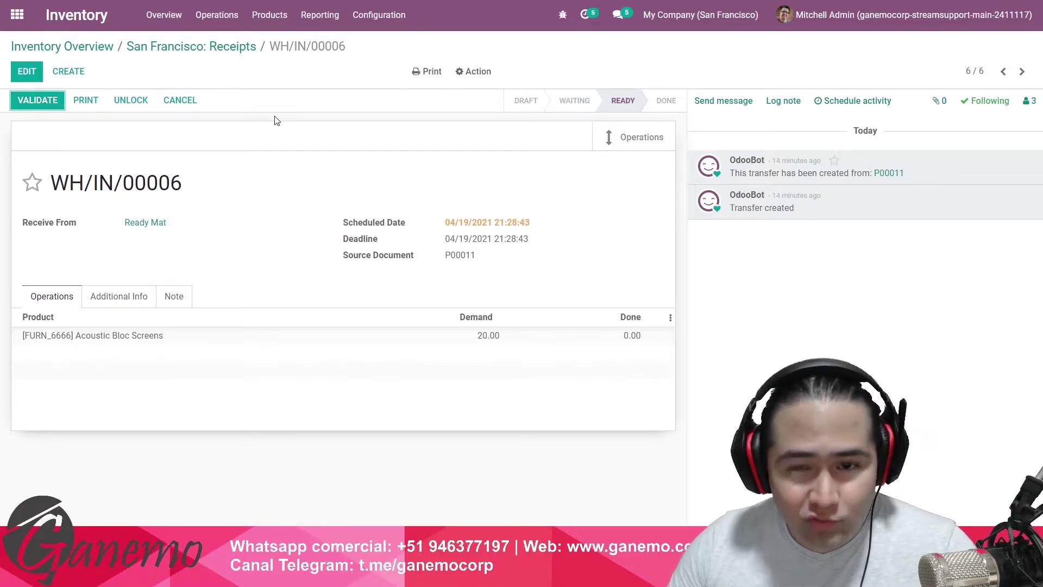
- Bring up the receipt's immediate transfer message again, reread it, and close it without processing the quantities
click(36, 102)
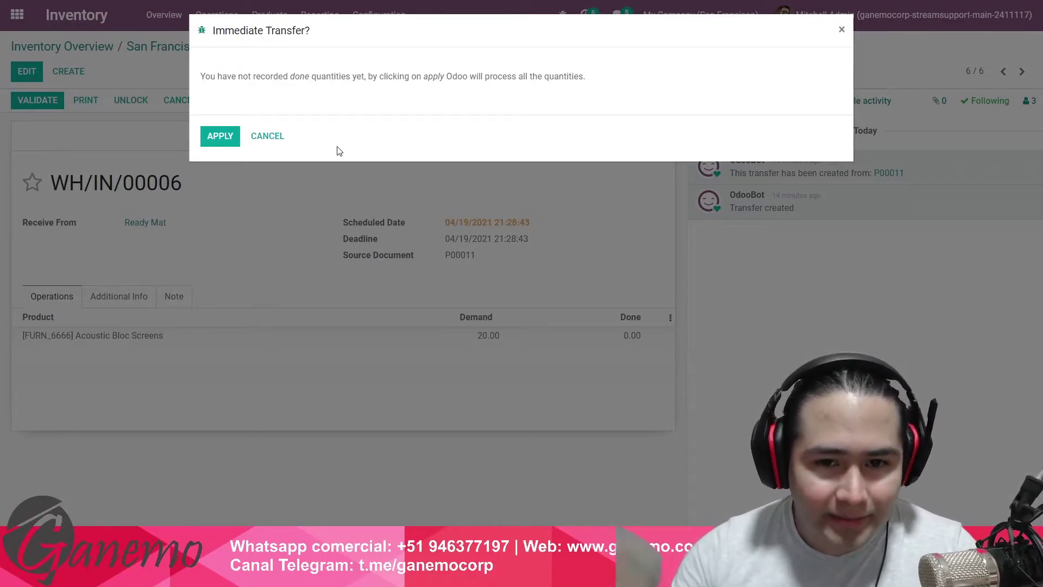
click(841, 31)
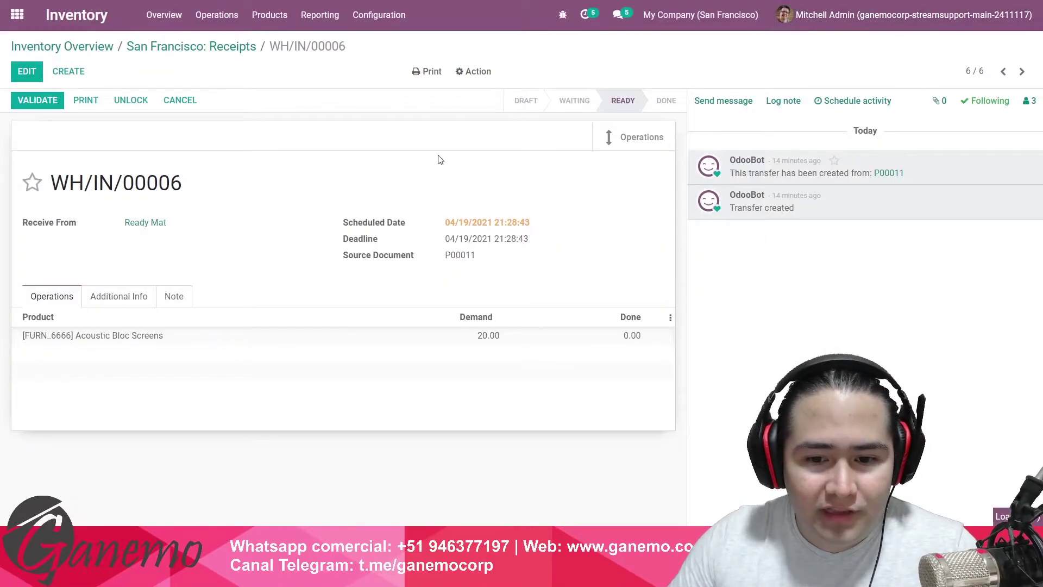
click(52, 106)
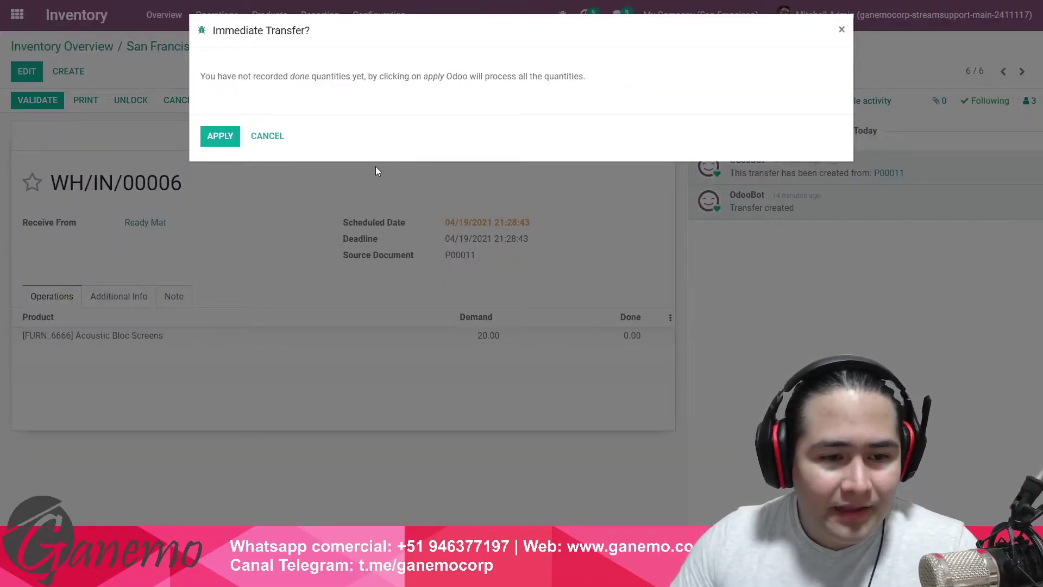
drag(232, 28, 589, 100)
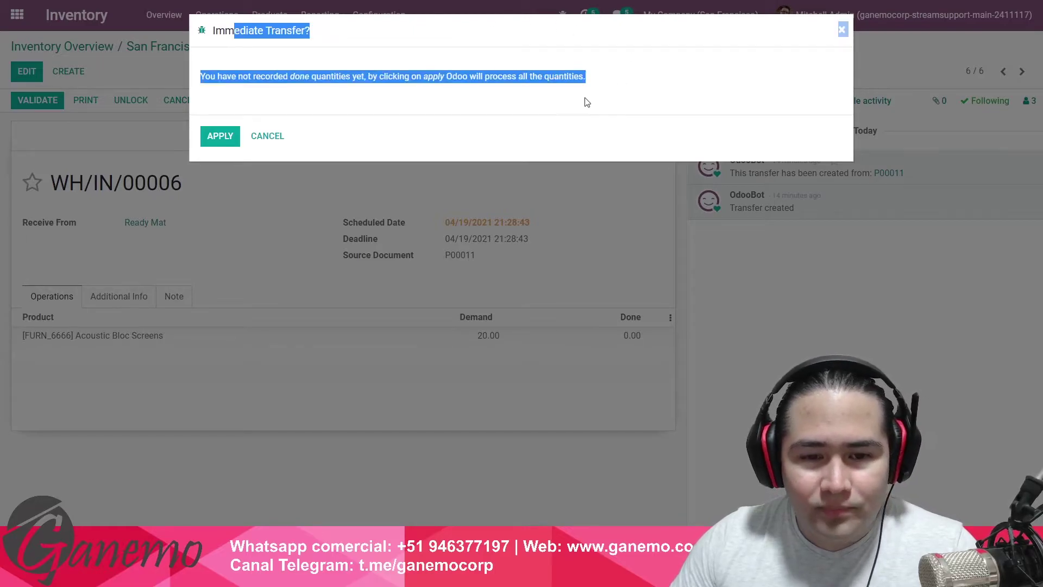
click(481, 102)
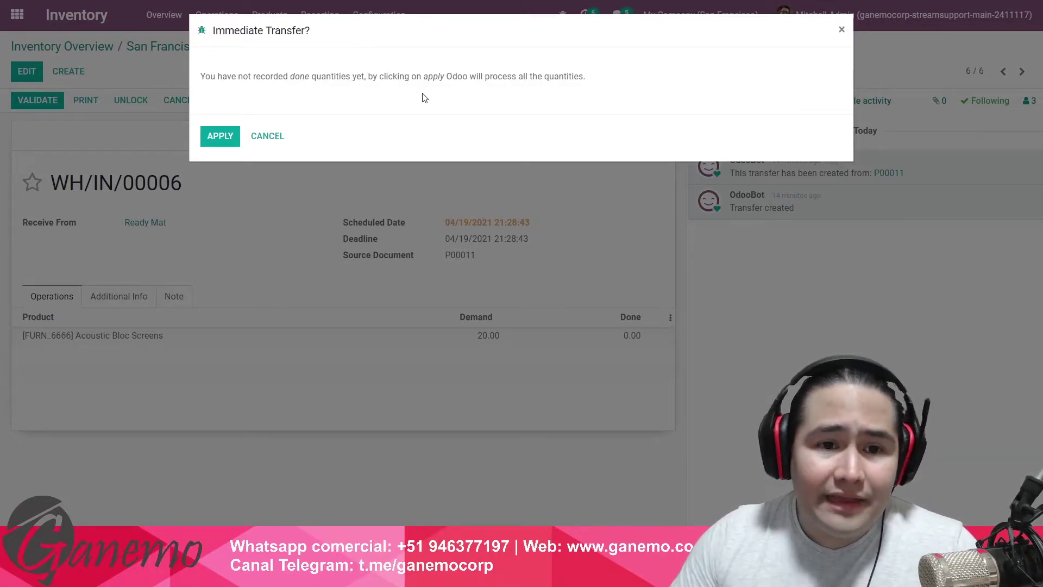
click(842, 30)
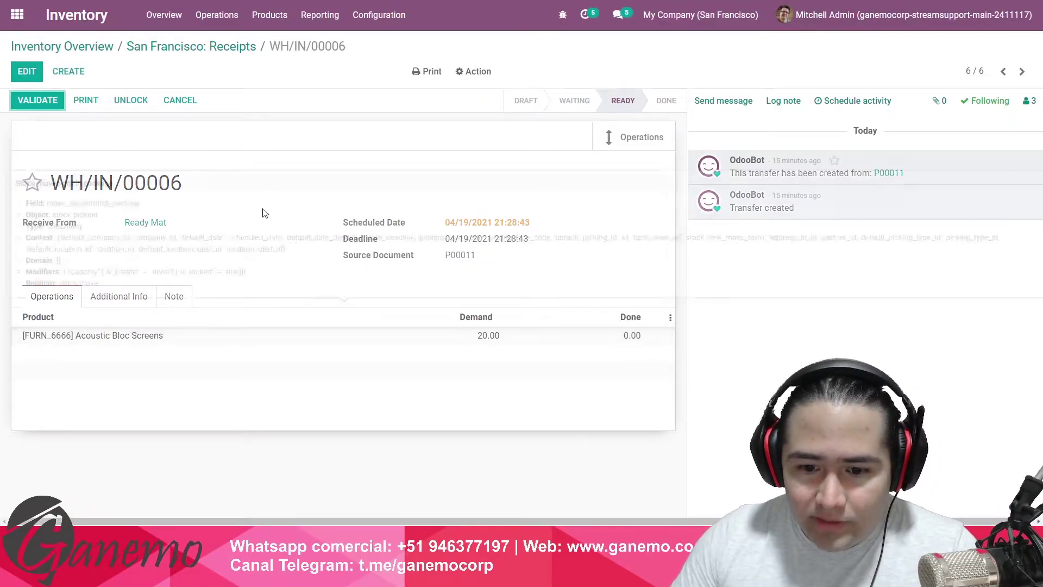
- Open the Acoustic Bloc Screens line's Done quantity for editing and discard the edit
click(27, 71)
click(629, 340)
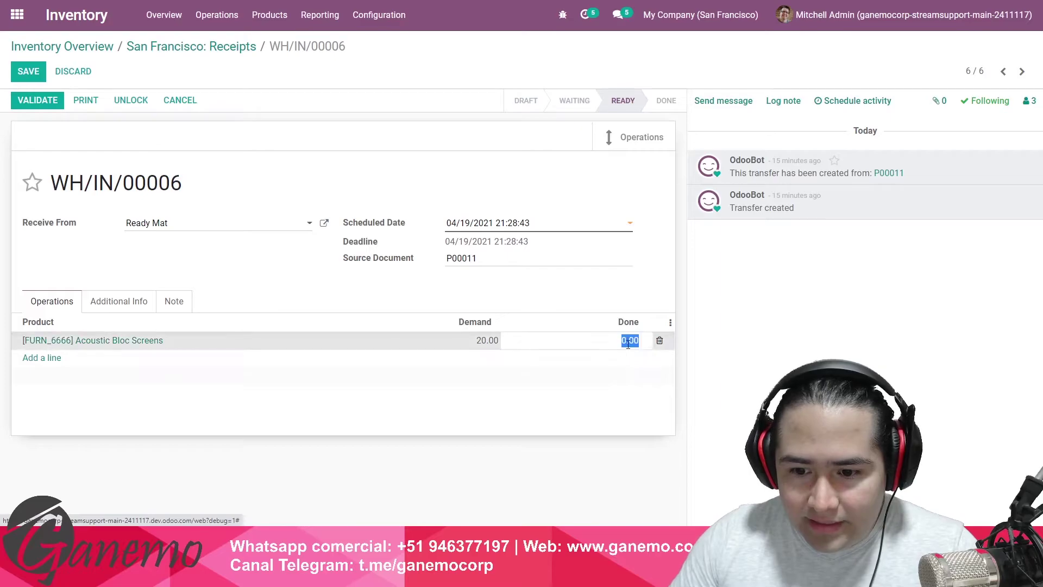
drag(522, 286, 443, 285)
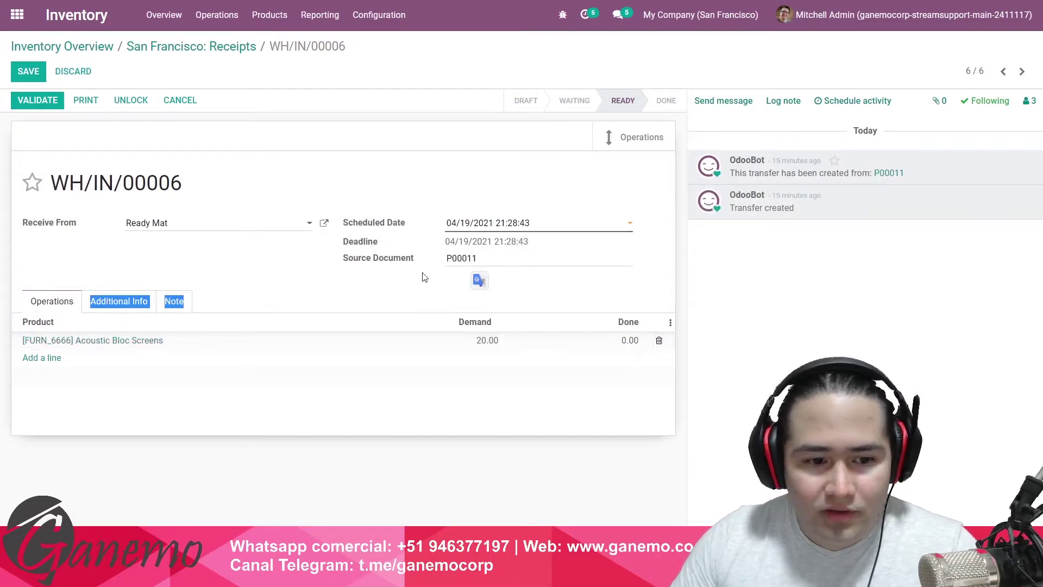
click(81, 72)
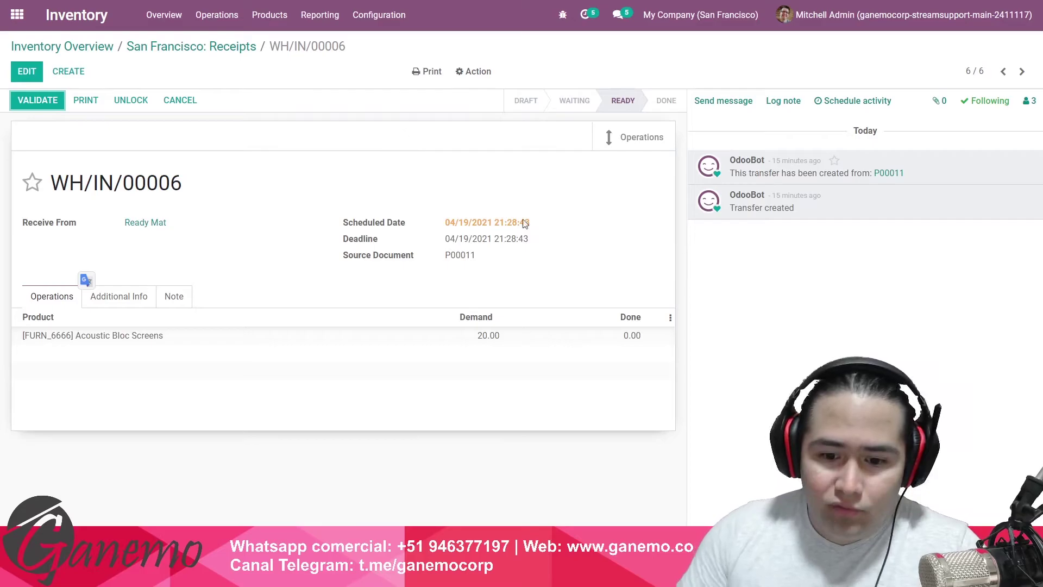
- Open the receipt's source purchase order, compare its ordered and received quantities, and return to the receipt's Demand and Done figures
click(877, 241)
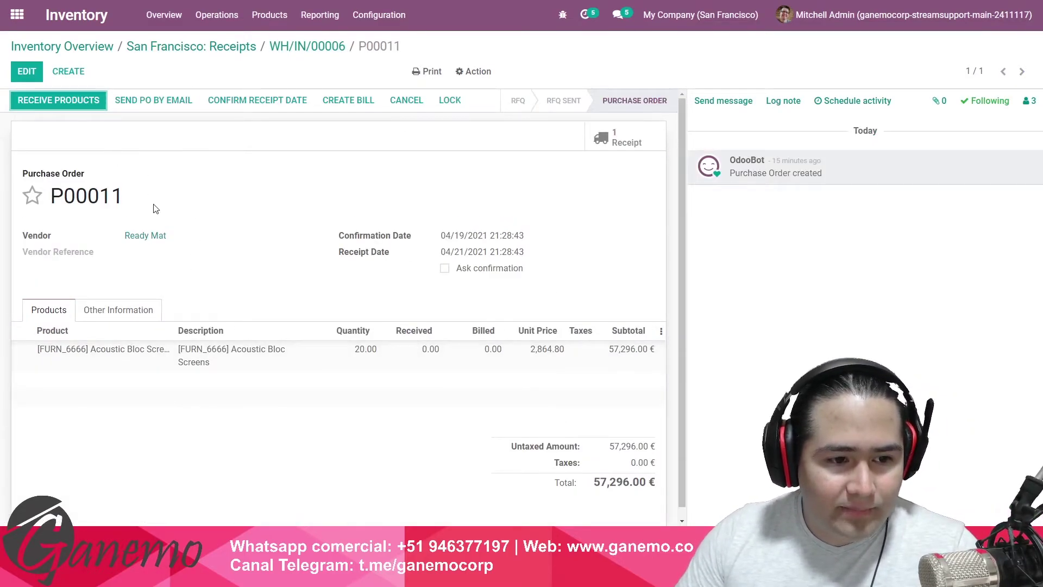
scroll(283, 326, down, 1)
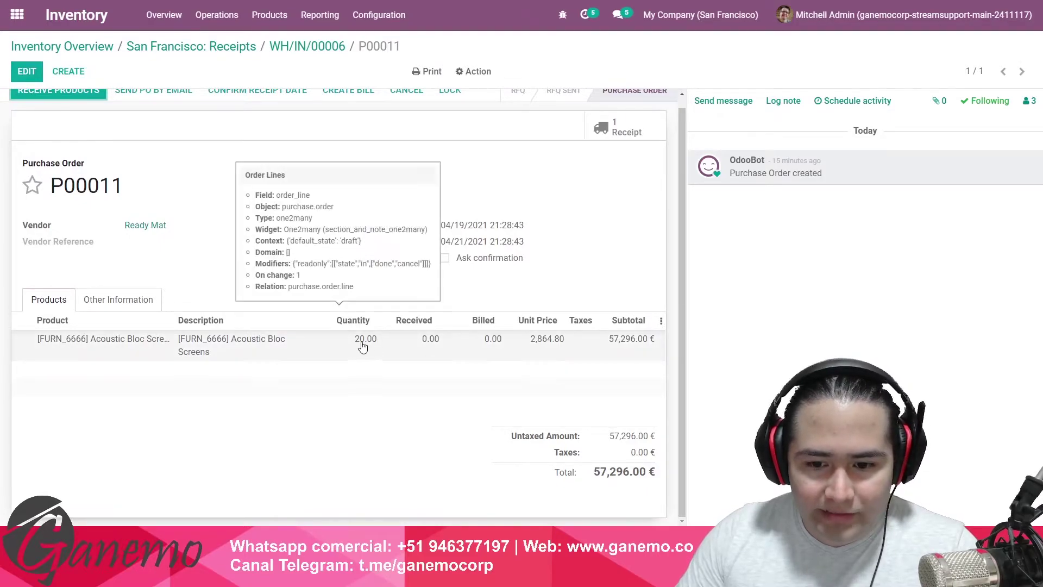
click(310, 46)
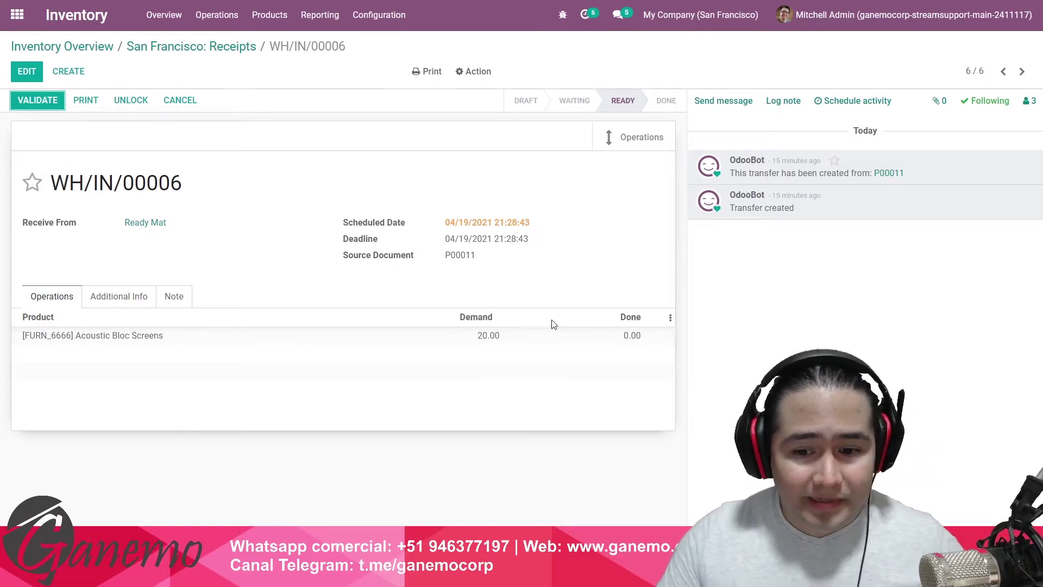
mouse_move(651, 373)
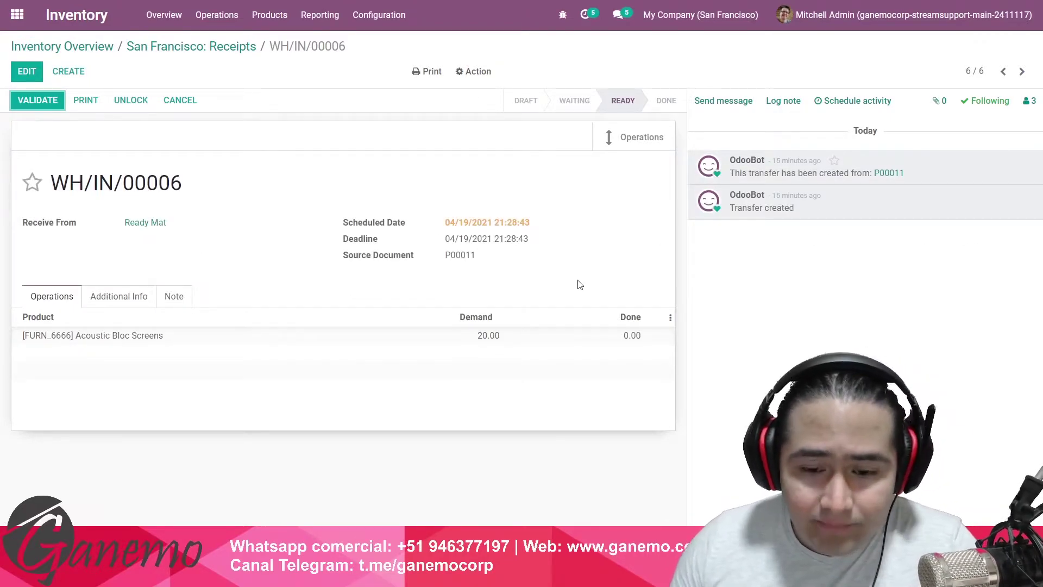
mouse_move(491, 340)
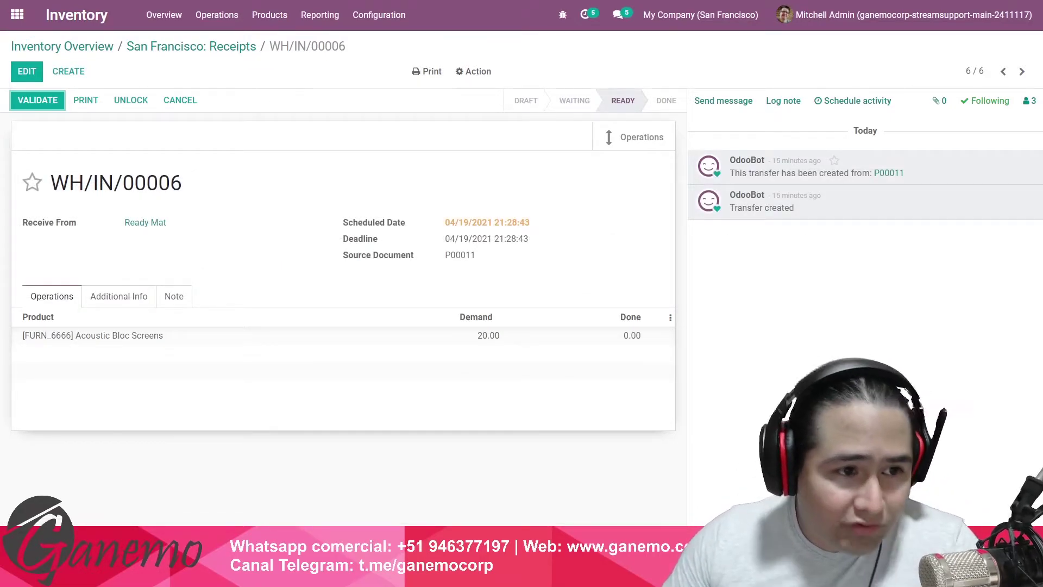
- Save the receipt with no Done quantity entered for Acoustic Bloc Screens, and cancel the immediate transfer when validating
click(25, 77)
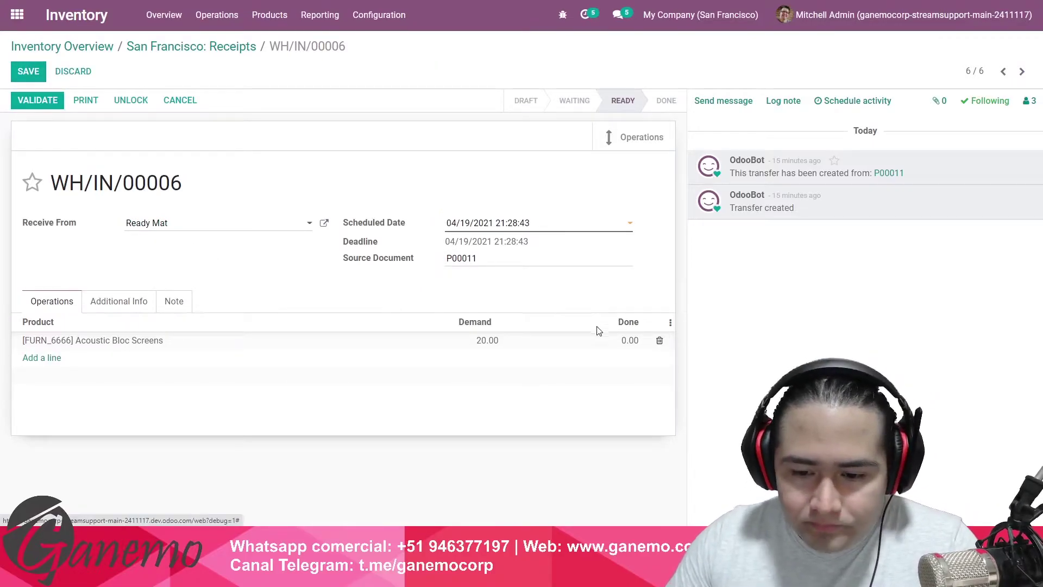
click(630, 352)
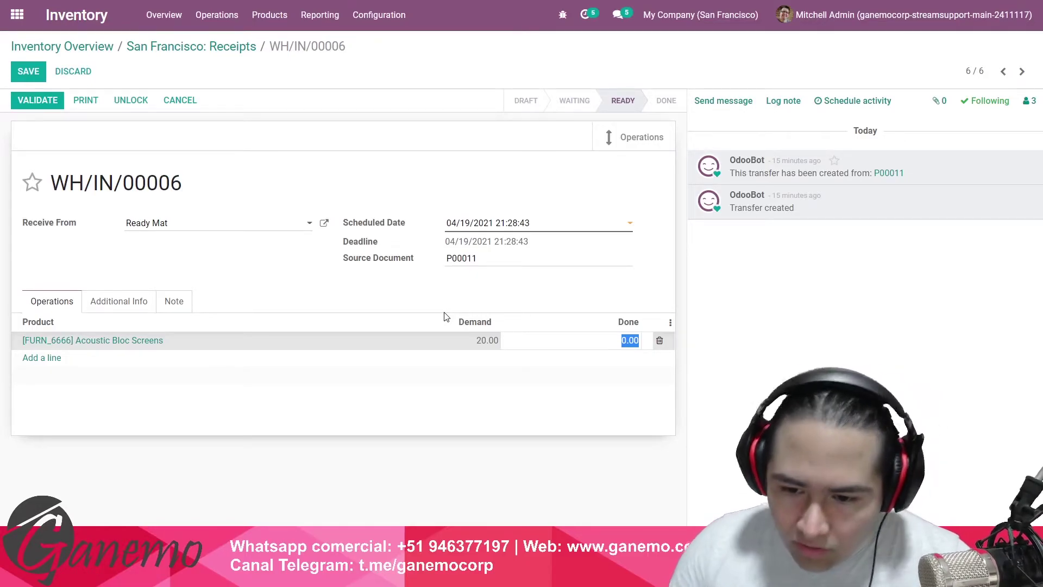
key(BackSpace)
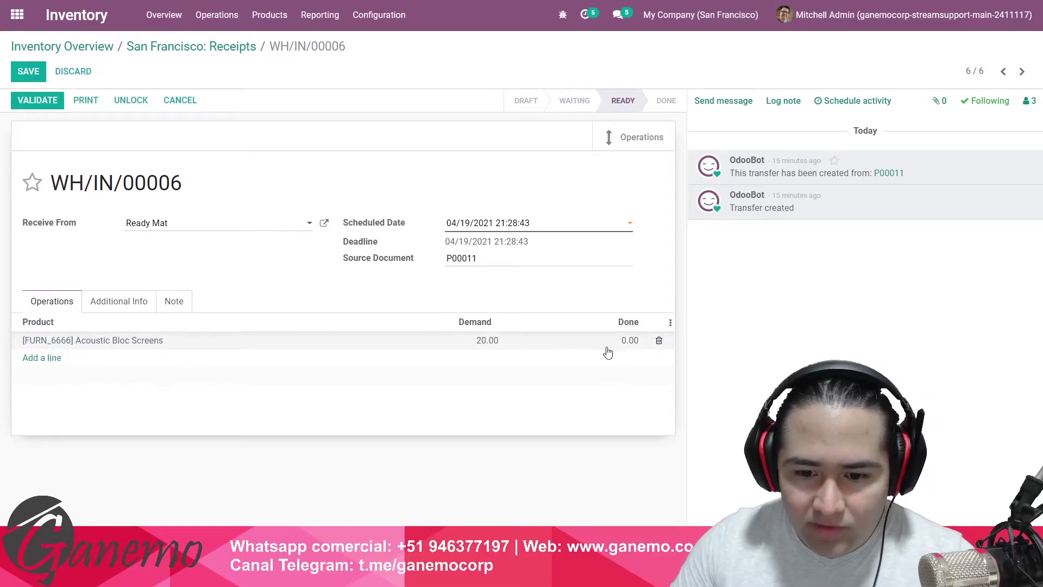
click(29, 71)
click(41, 101)
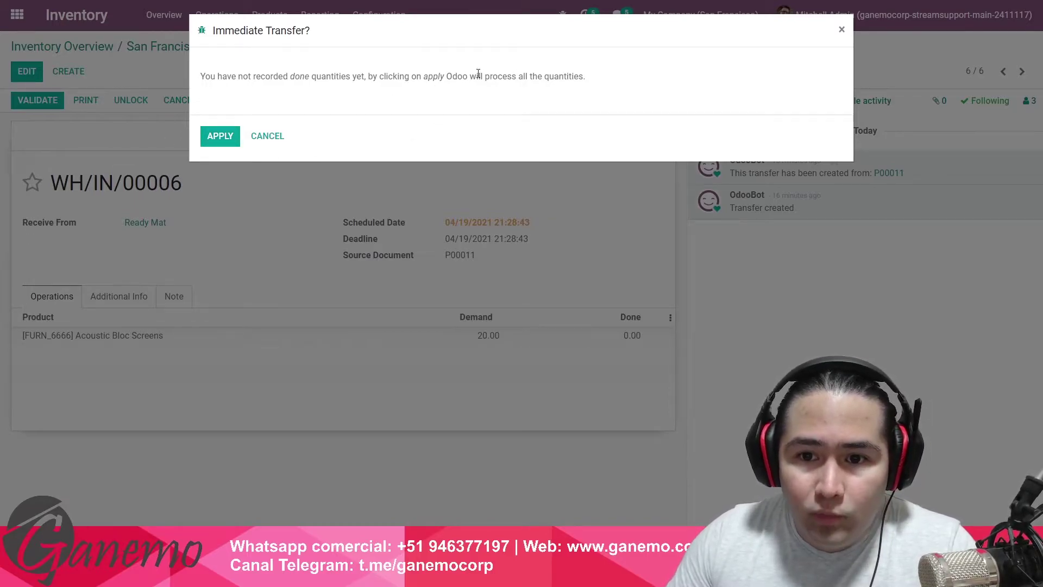
click(267, 136)
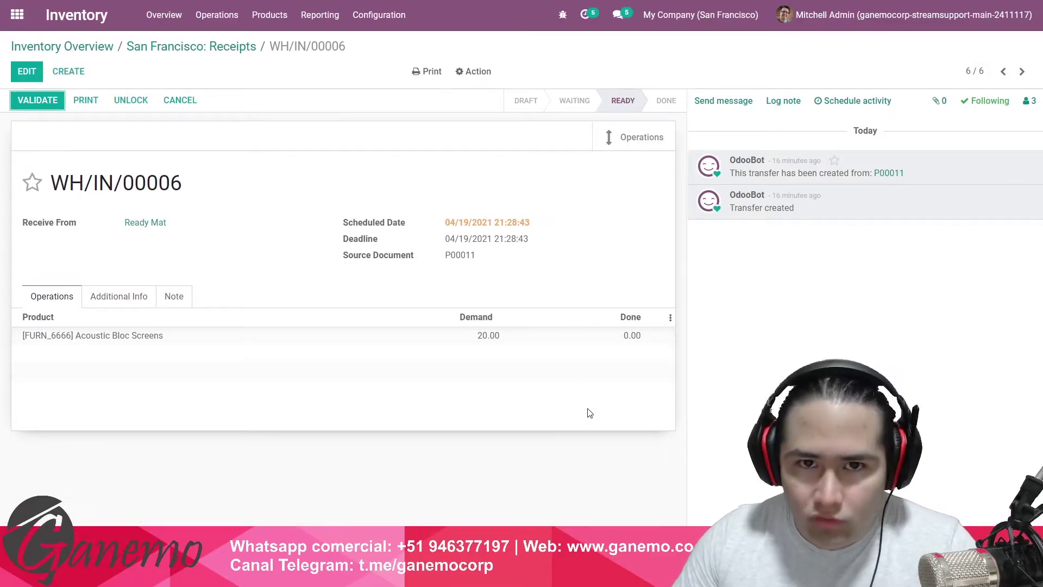
- Validate the Acoustic Bloc Screens receipt WH/IN/00006, applying the immediate transfer, and leave the receipt
click(39, 101)
click(231, 137)
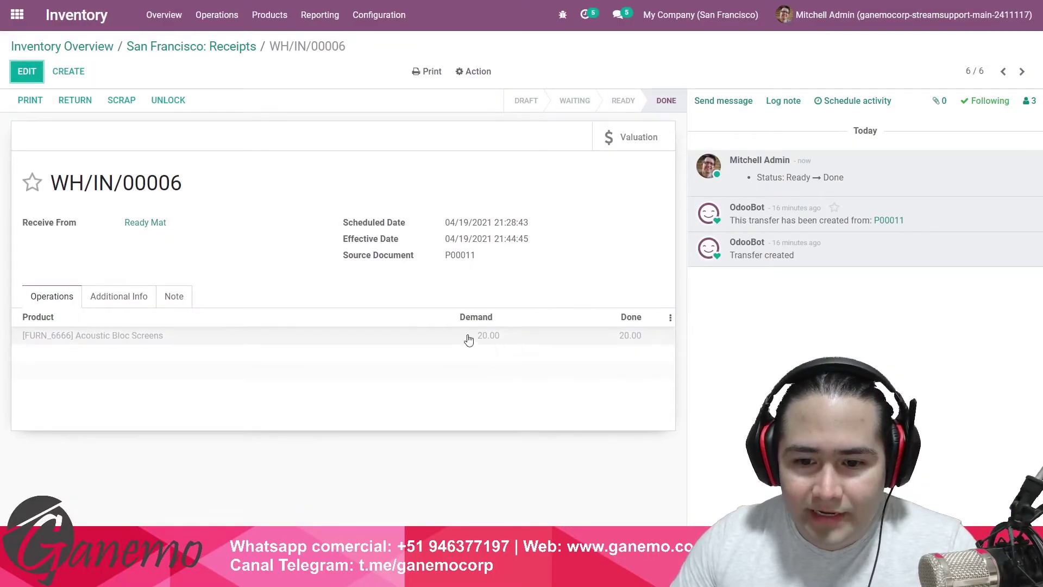
click(230, 47)
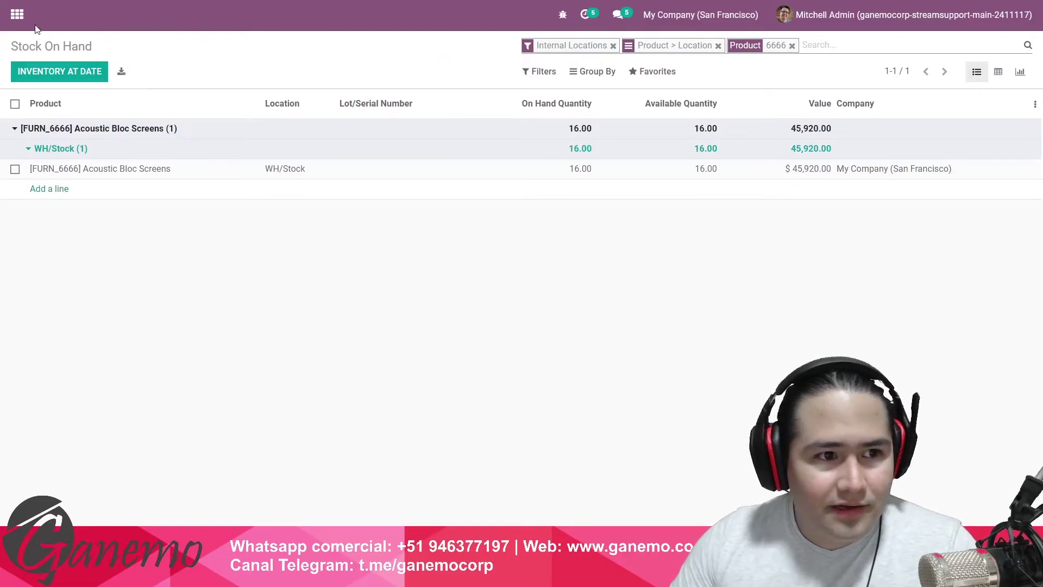
- Open the Inventory Report from the Inventory app, filter it by product 666, and expand Acoustic Bloc Screens
click(17, 14)
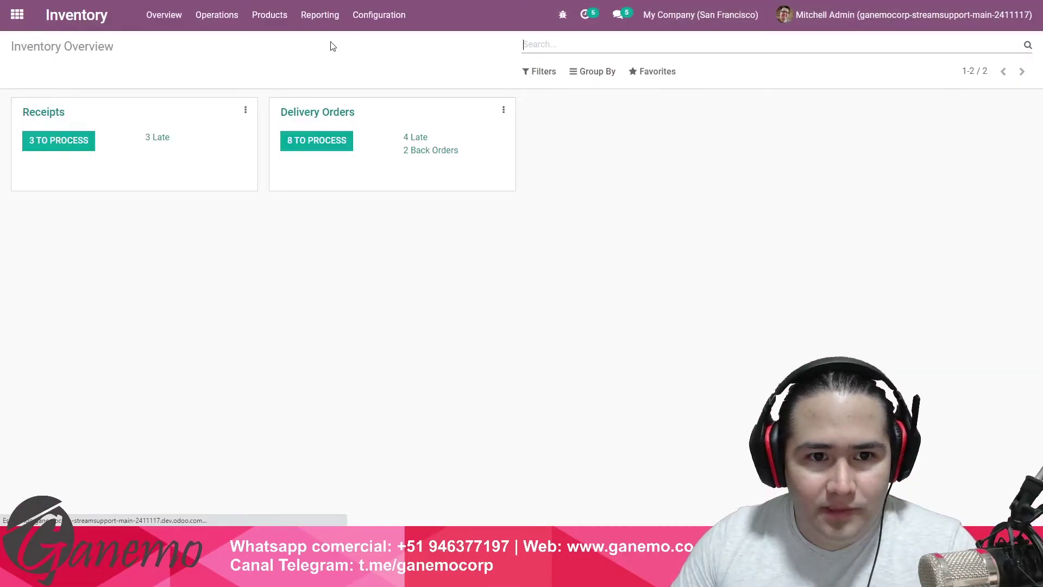
click(320, 15)
click(326, 61)
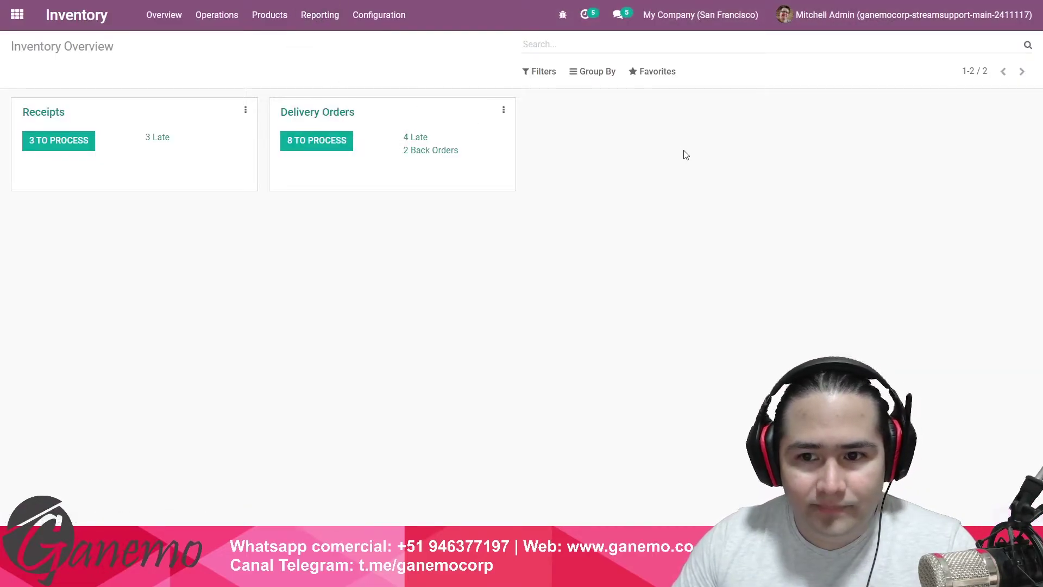
text(666)
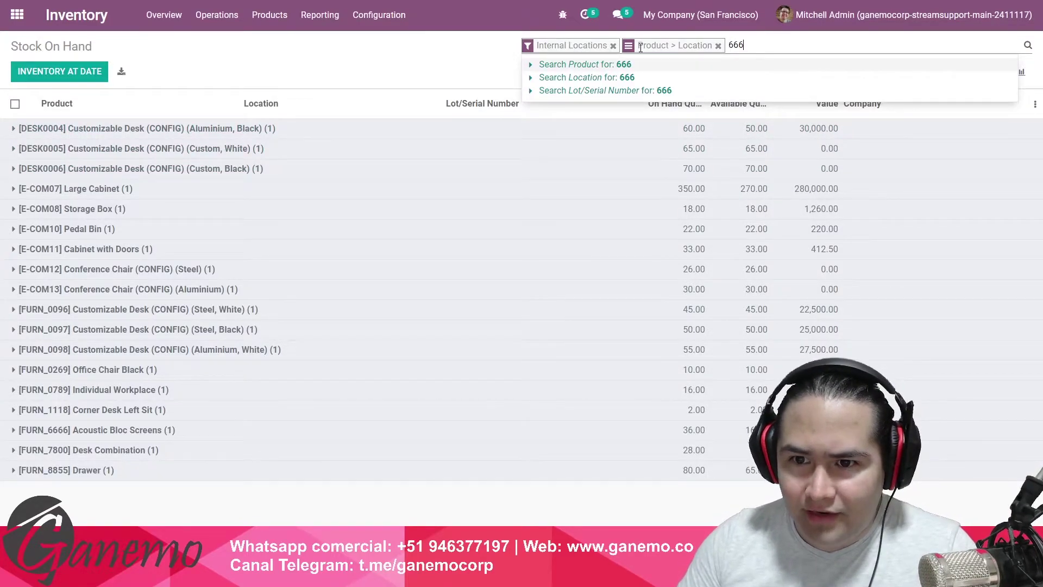
key(Return)
click(528, 136)
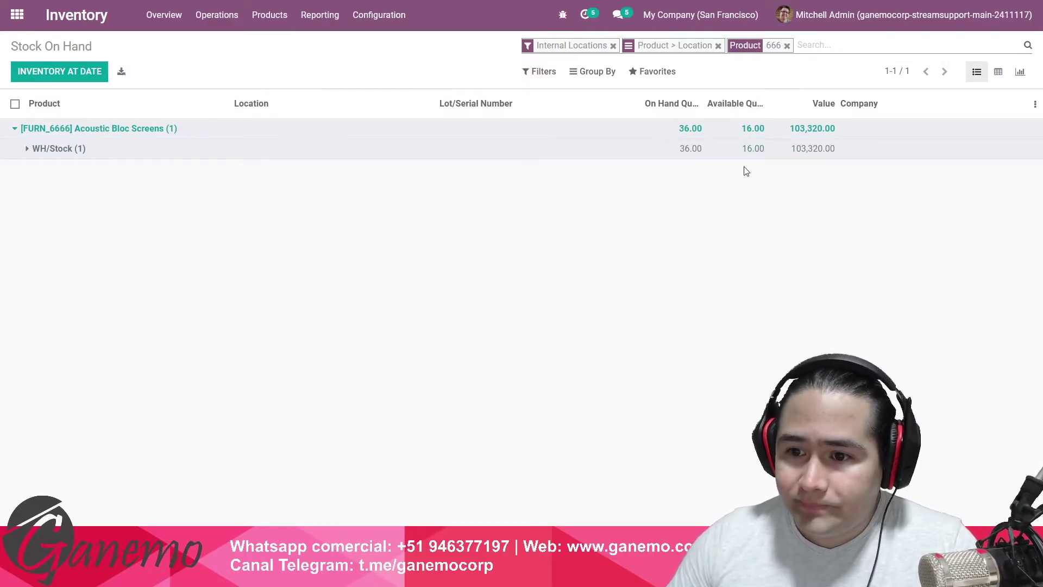
- Expand the WH/Stock group and compare the on hand and available quantities of Acoustic Bloc Screens
click(107, 150)
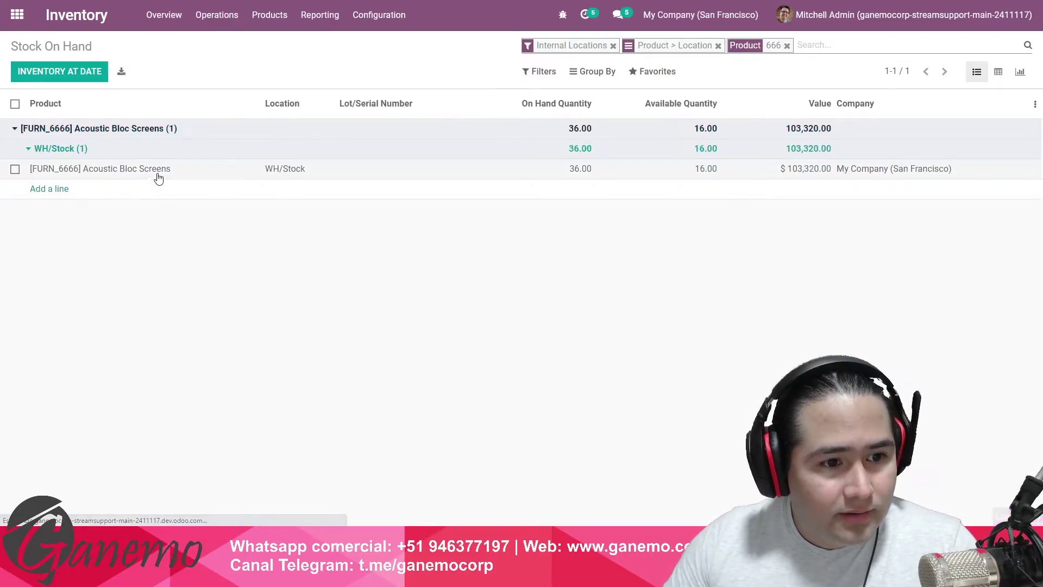
click(174, 153)
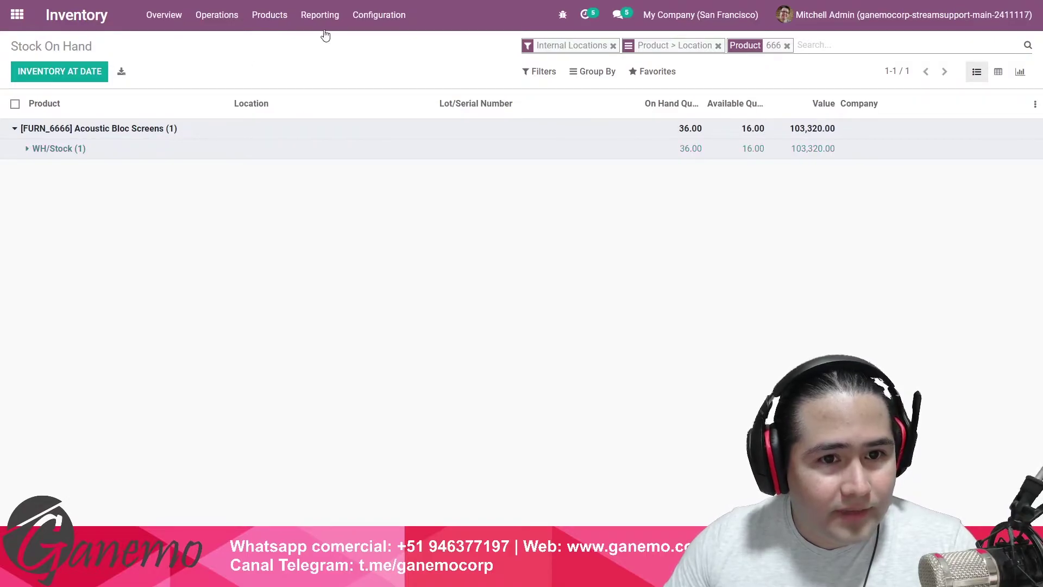
click(705, 155)
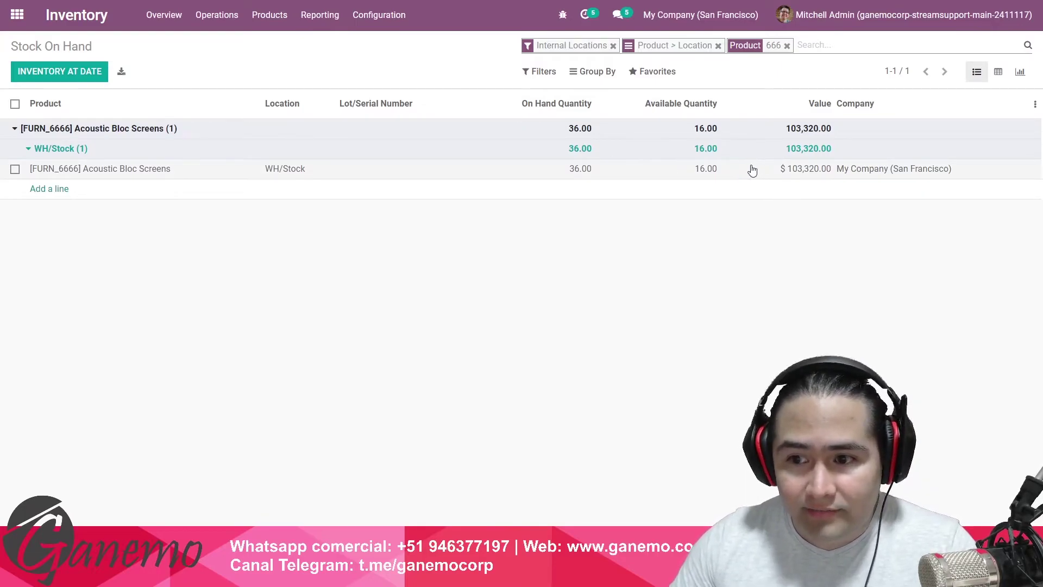
click(301, 147)
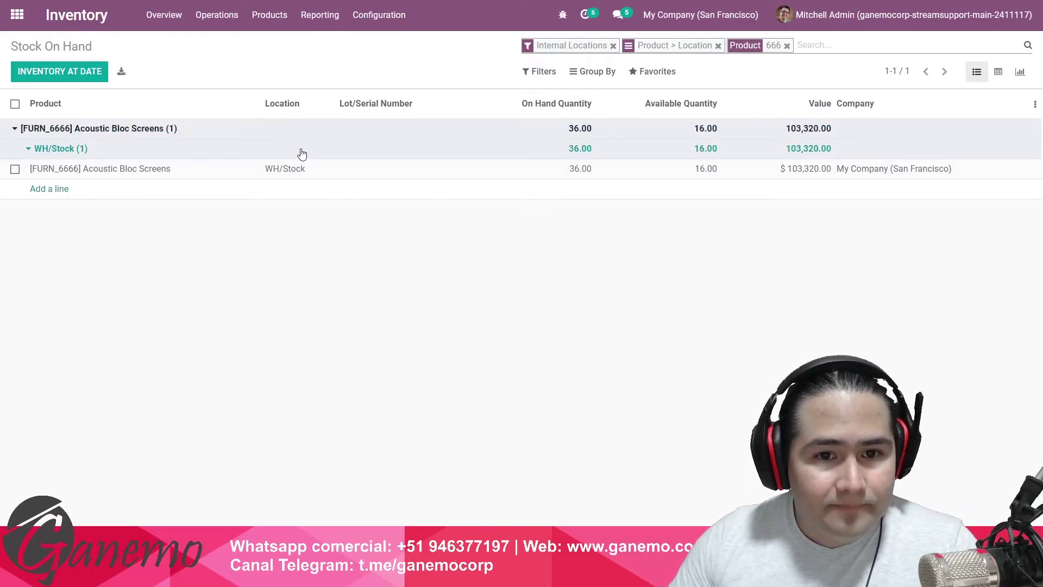
click(649, 156)
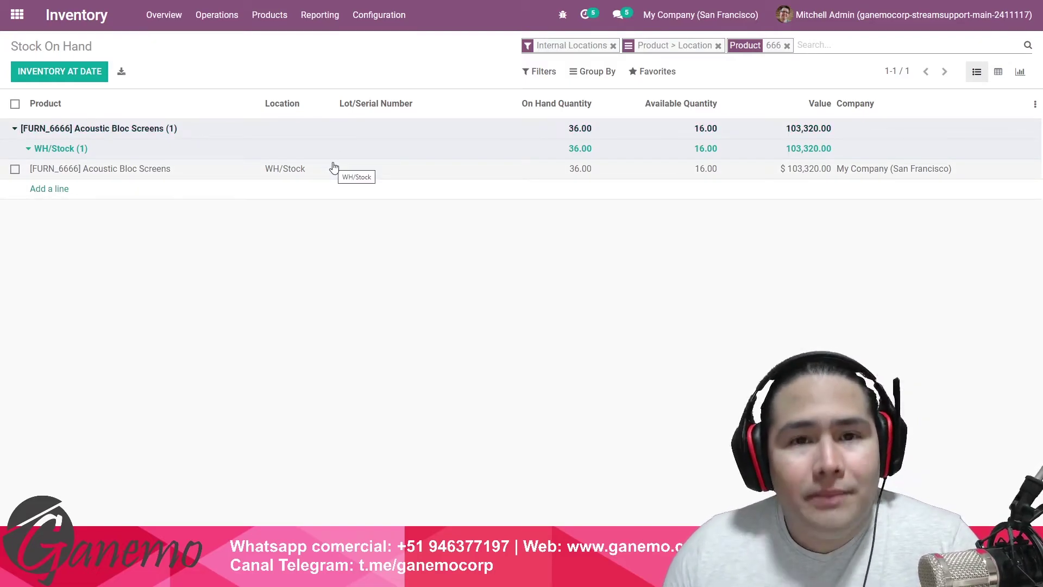
- Open the Product Moves report, filter it by product 666, and review the completed moves of Acoustic Bloc Screens
click(320, 16)
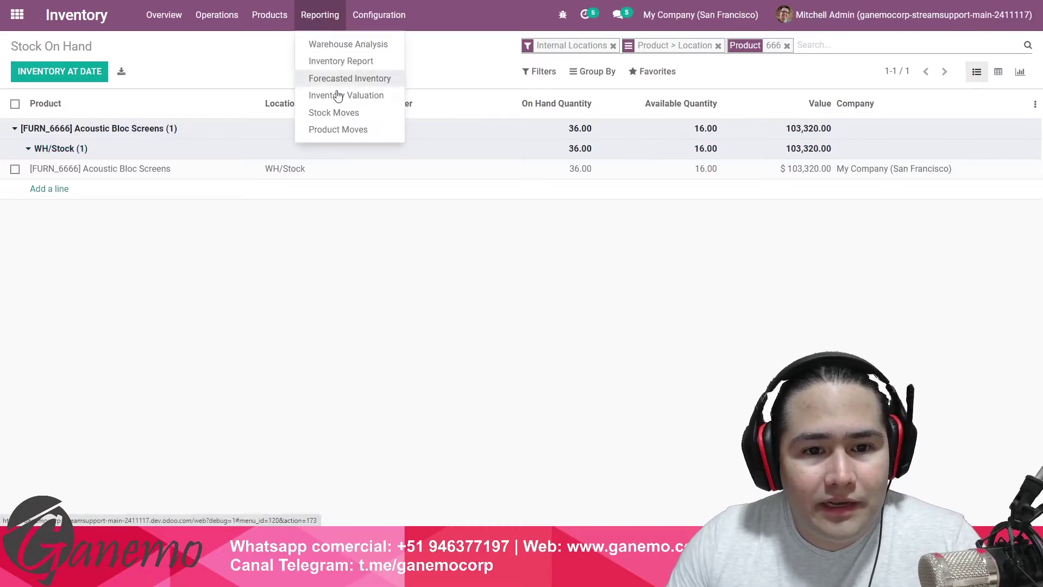
click(337, 129)
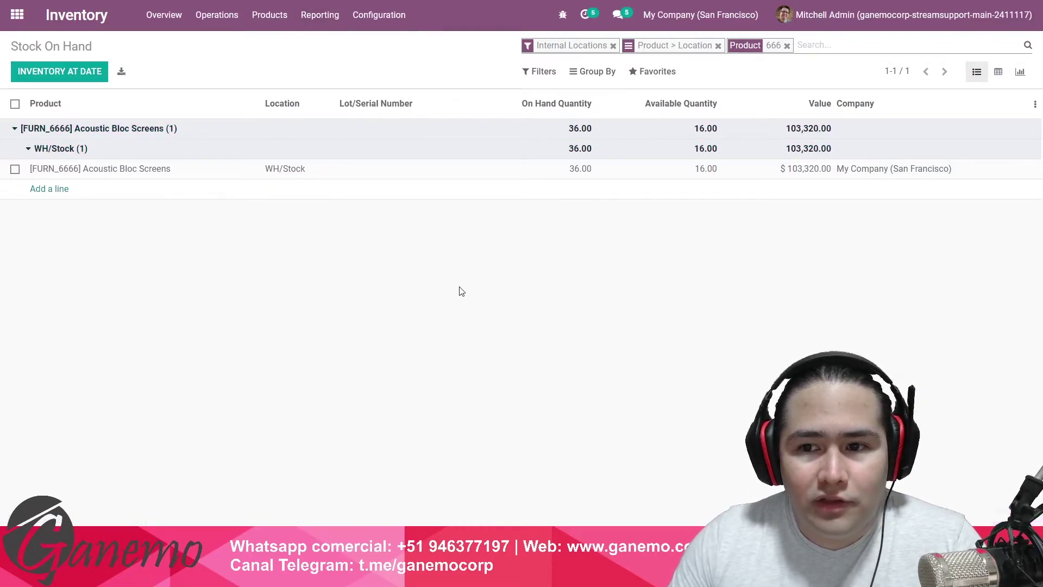
text(666)
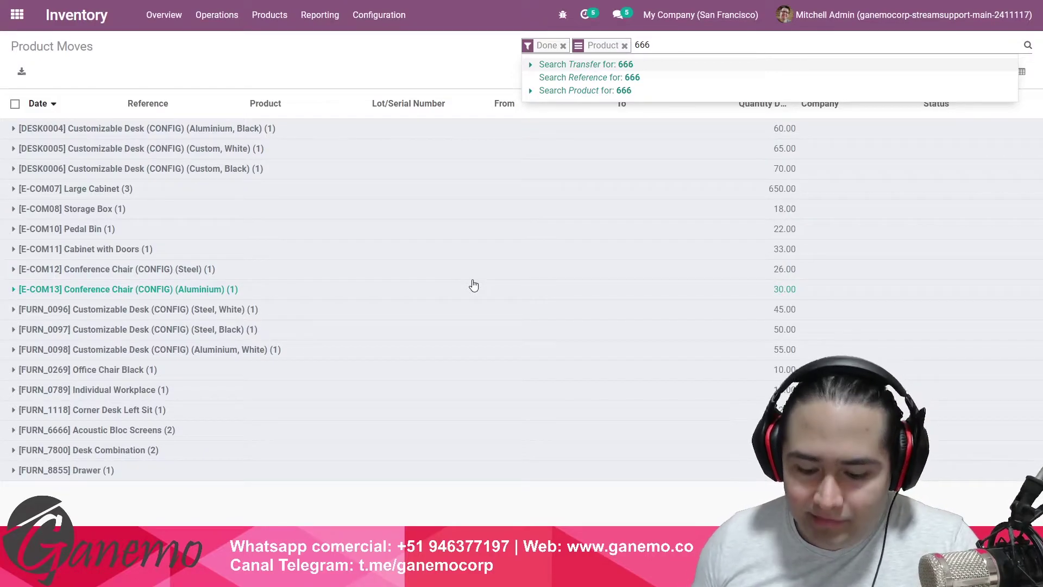
key(Down)
key(Down)
key(Return)
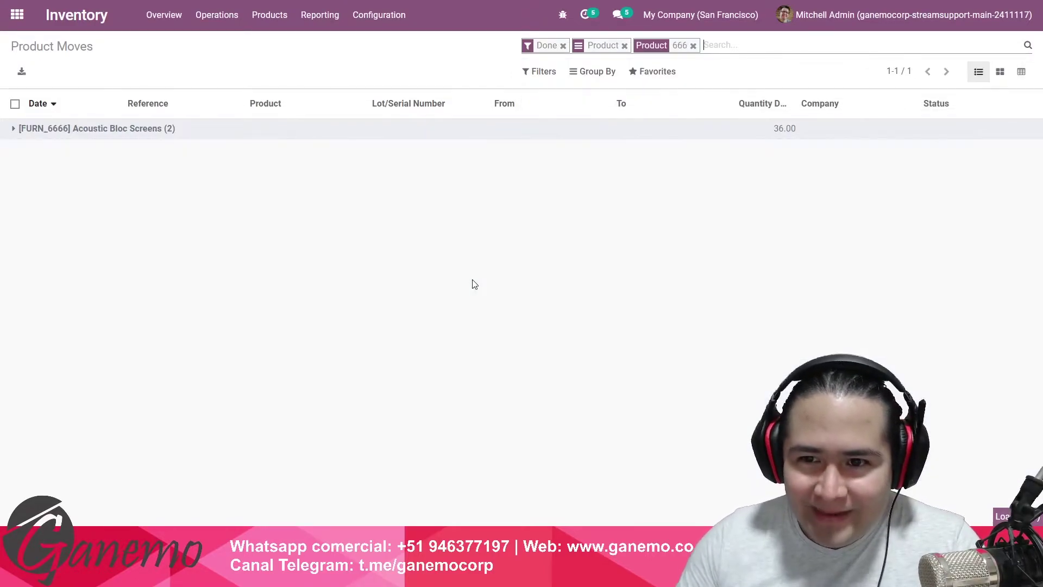
click(250, 134)
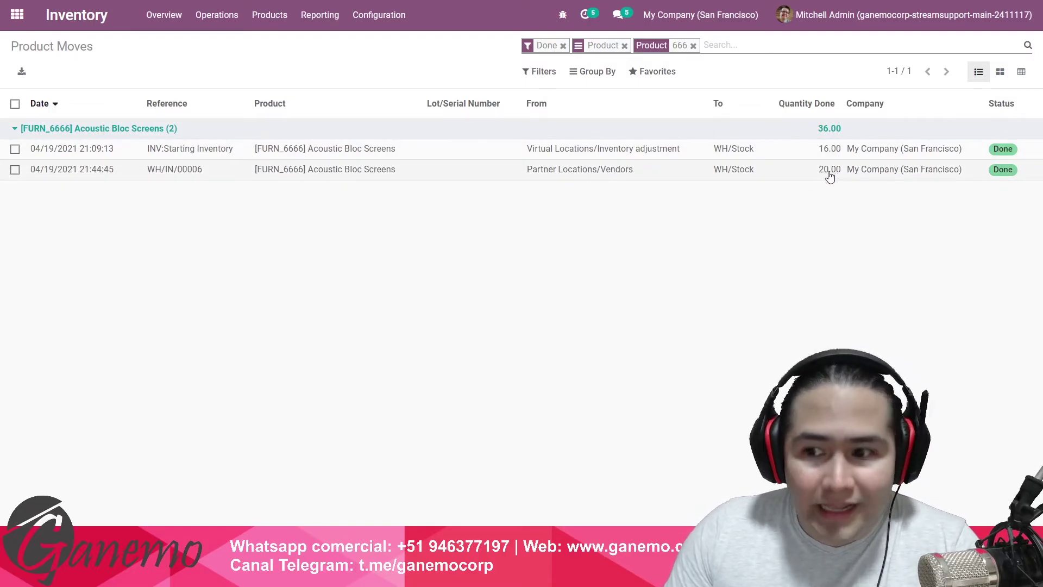
key(ctrl+a)
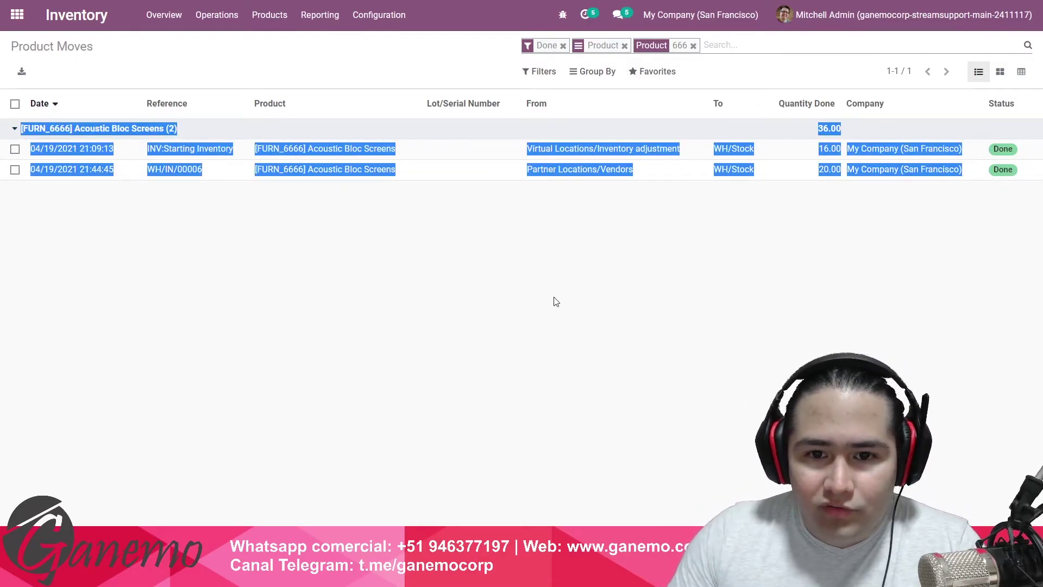
- Open the Inventory Valuation report, filter it by product 666, and expand the Acoustic Bloc Screens group
click(336, 18)
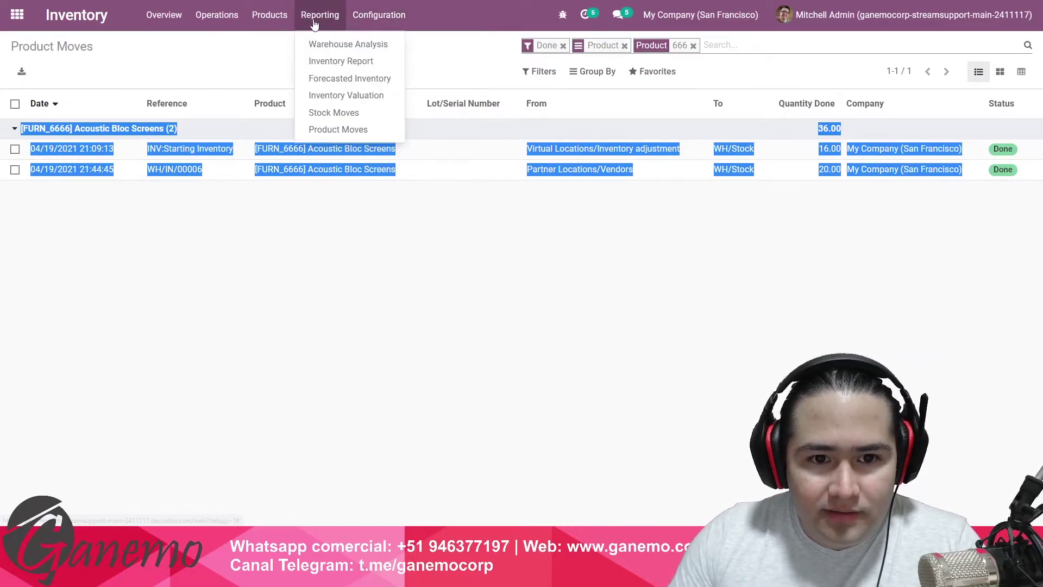
click(339, 95)
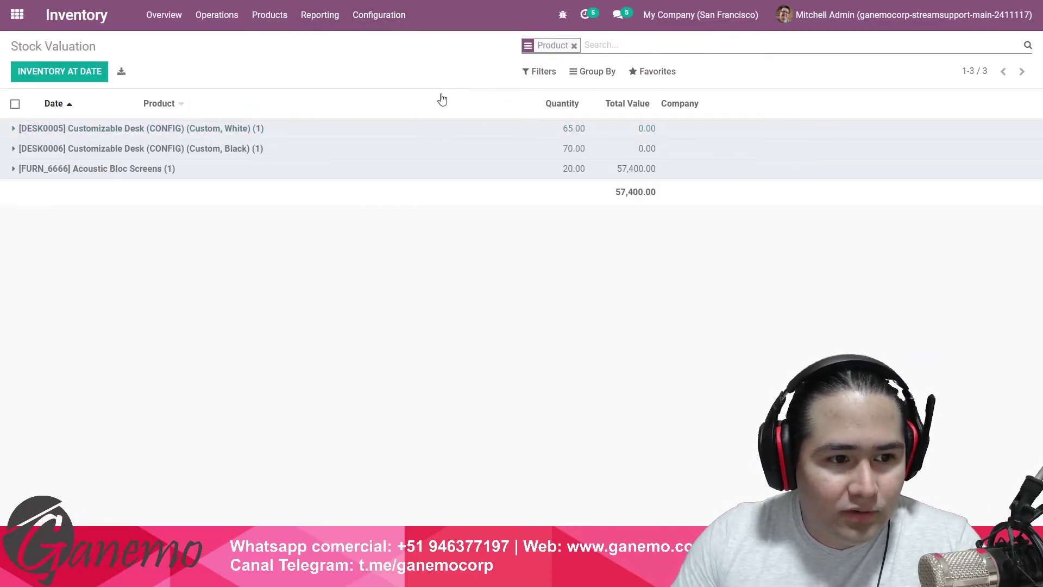
text(666)
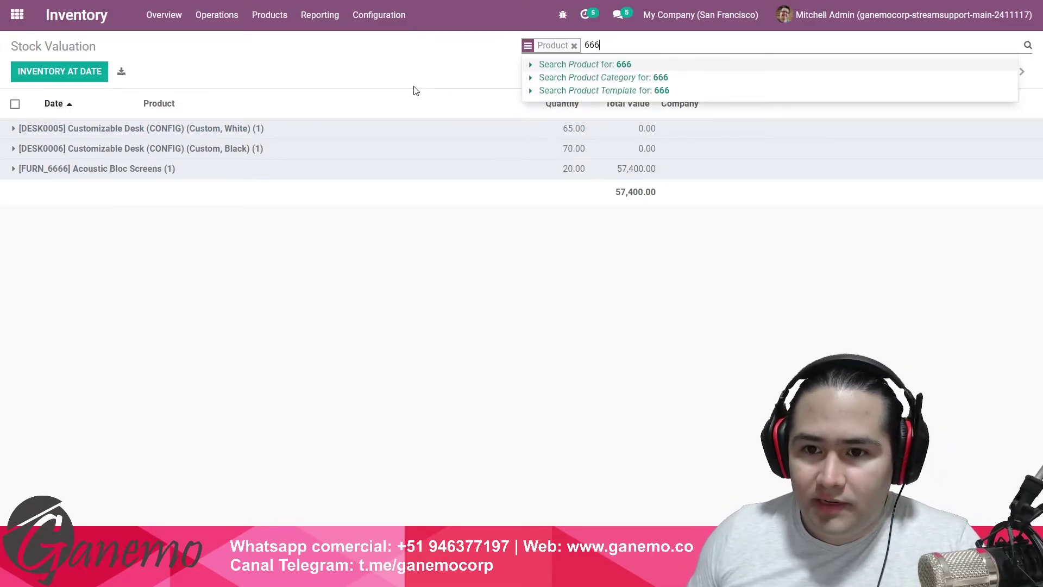
key(Return)
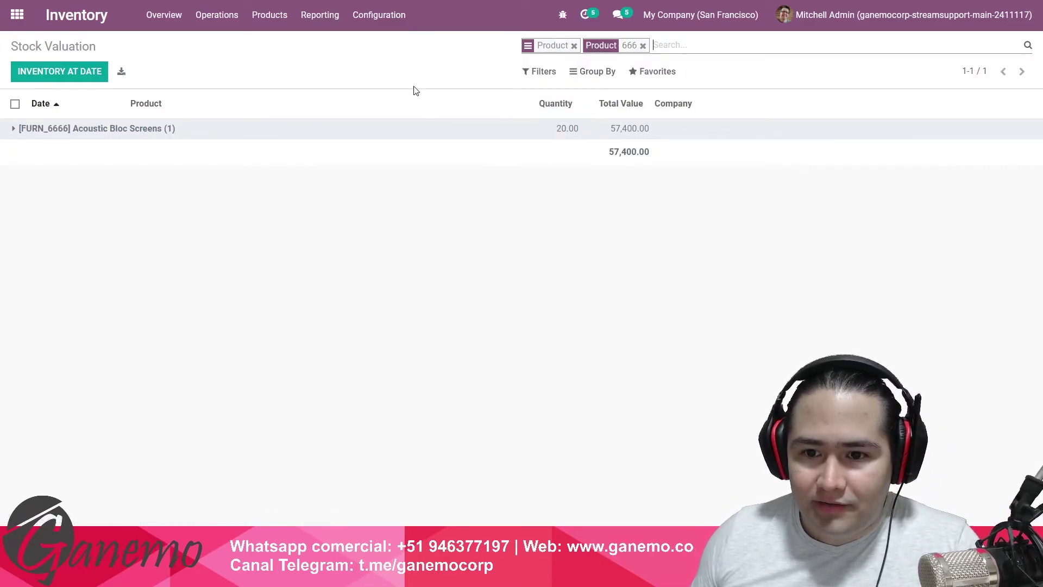
click(468, 128)
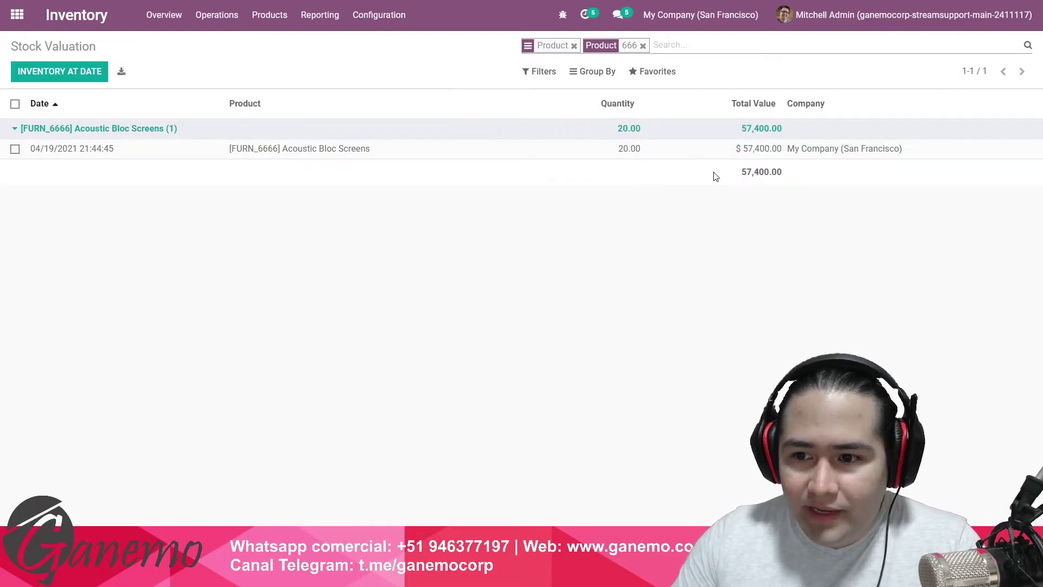
- Open the Acoustic Bloc Screens valuation entry, review its quantity, unit value and total value, and return to the valuation list
click(603, 156)
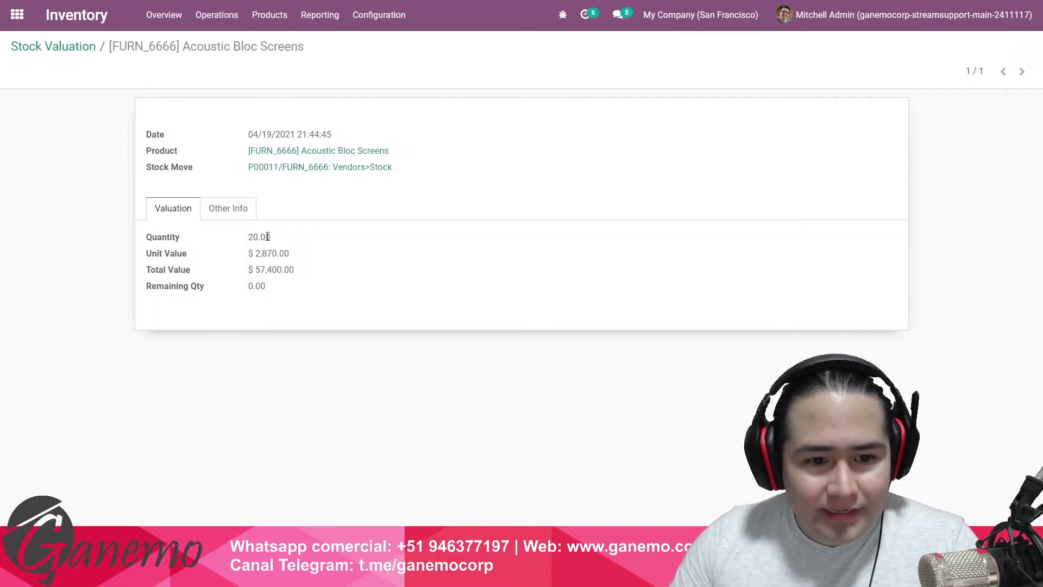
drag(157, 254, 276, 253)
click(277, 253)
drag(160, 270, 303, 275)
drag(158, 238, 278, 269)
click(293, 289)
click(337, 281)
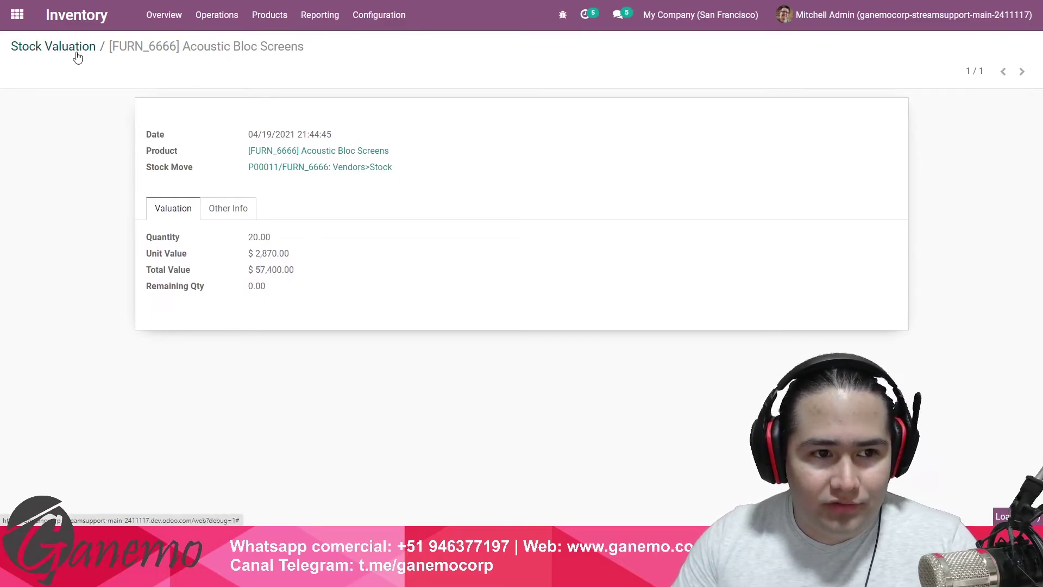
key(alt+Left)
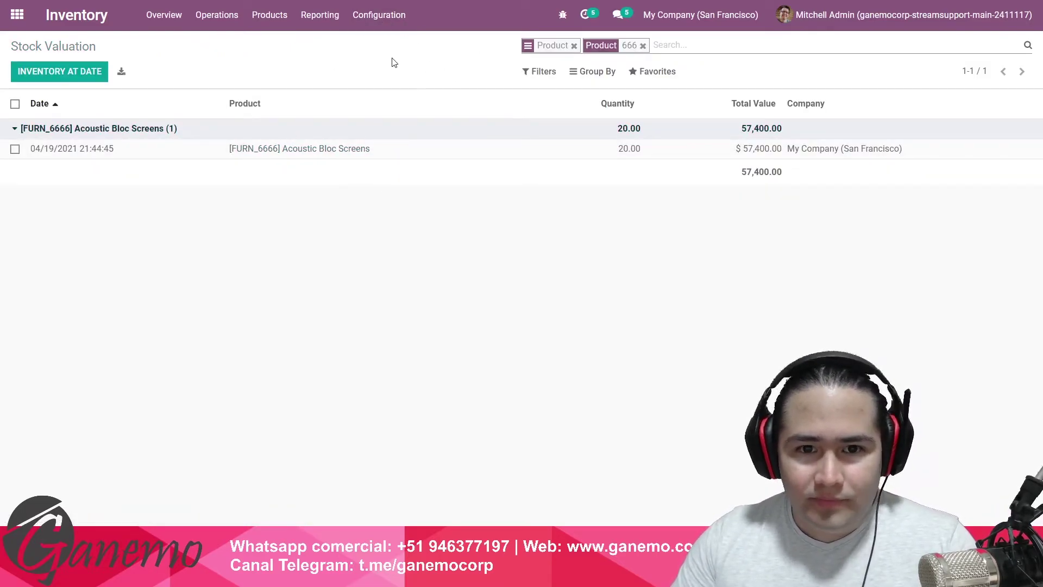
click(328, 19)
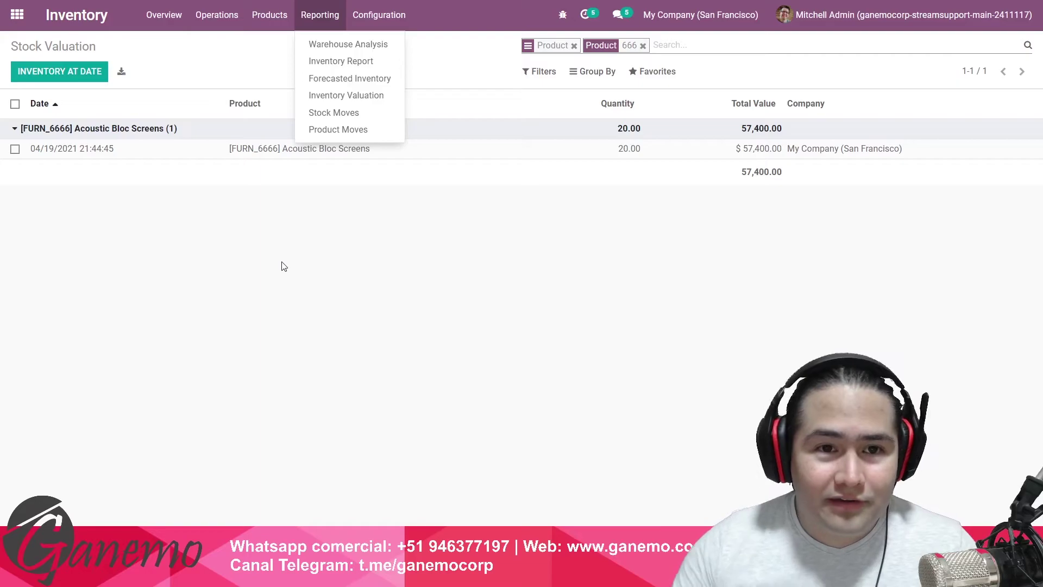
- Switch to the Ganemo channel's community page on YouTube and examine the poll on the first live stream's topic
key(ctrl+Tab)
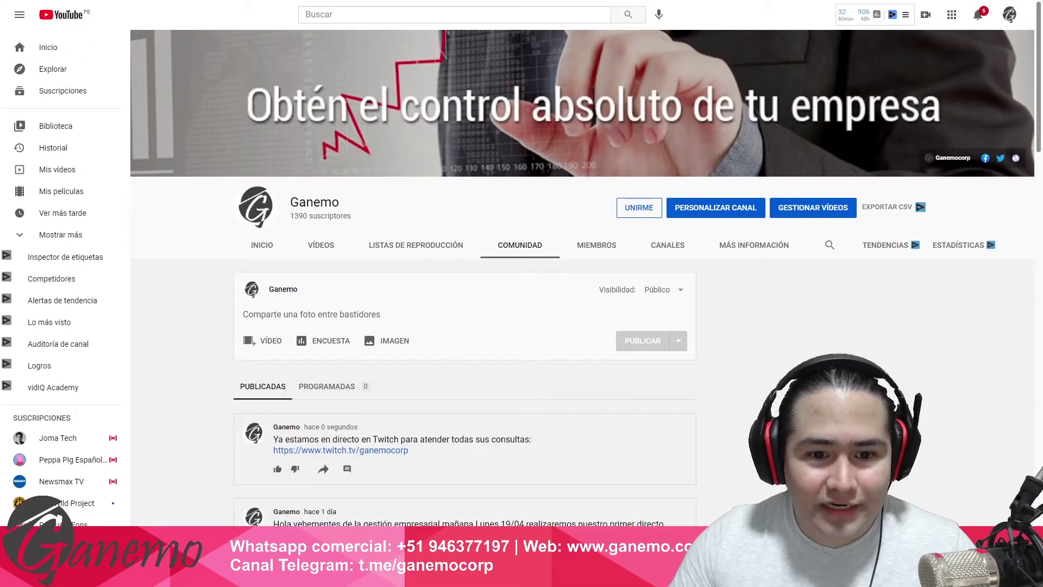
scroll(247, 240, down, 5)
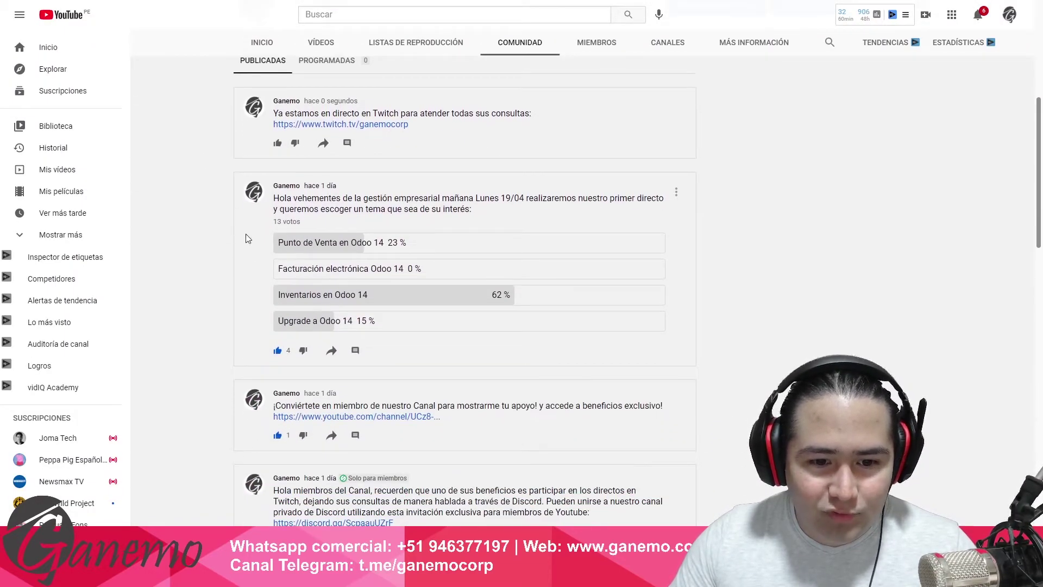
drag(489, 521, 751, 329)
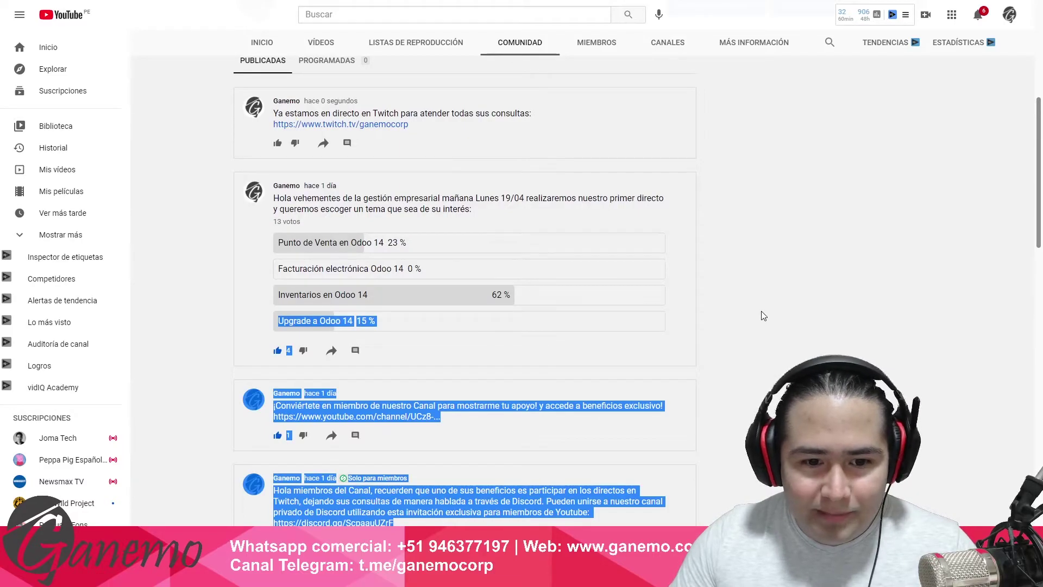
scroll(750, 319, down, 1)
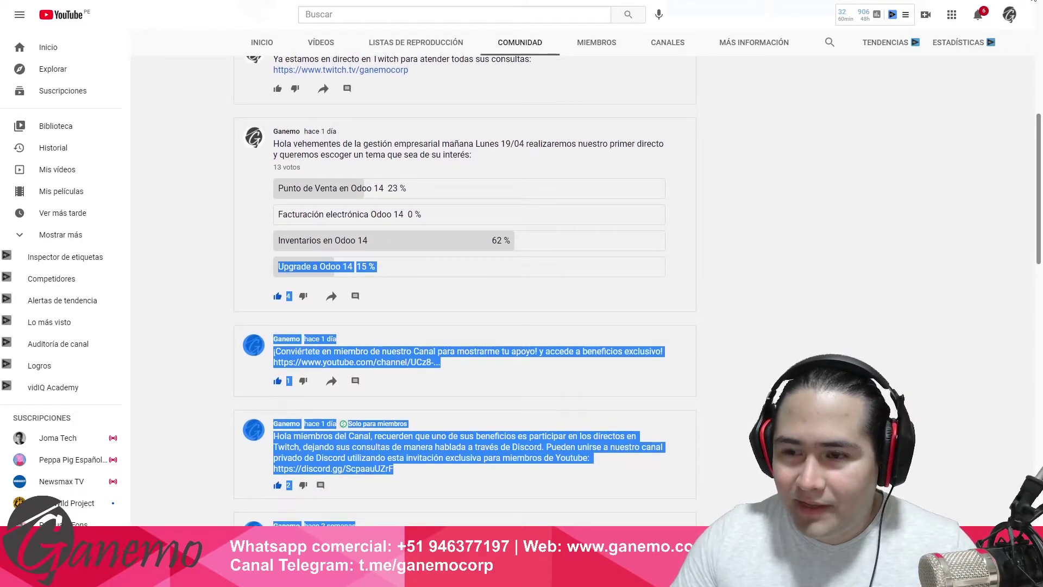
click(718, 212)
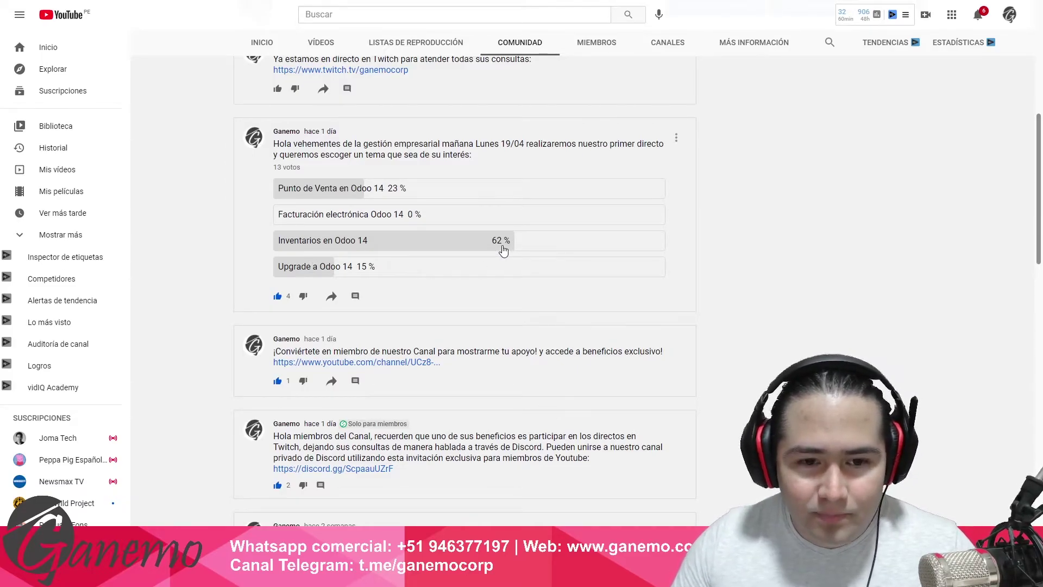
mouse_move(272, 129)
mouse_down()
mouse_move(304, 180)
mouse_move(348, 188)
mouse_move(271, 130)
mouse_up()
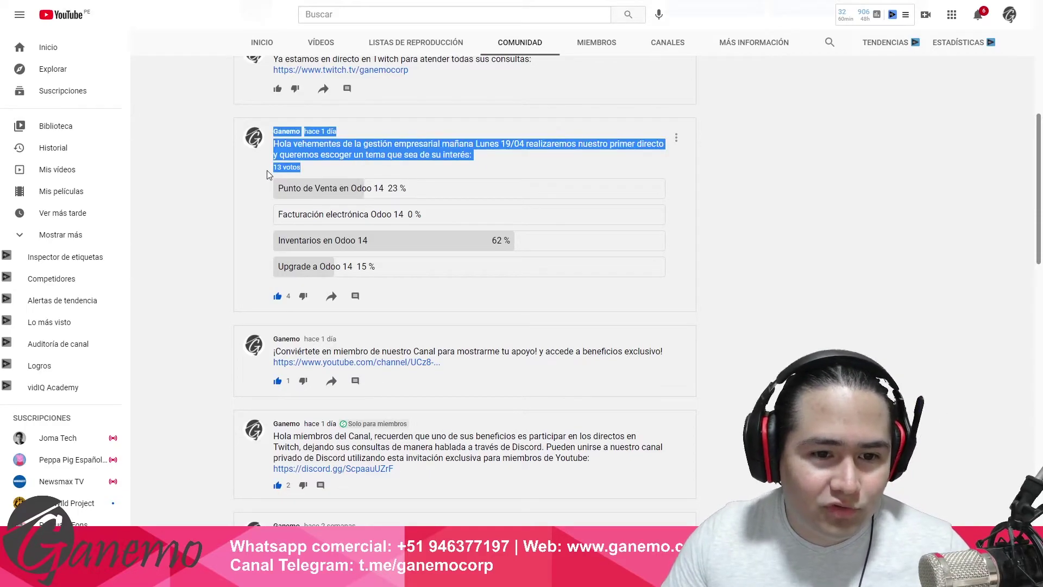
click(183, 195)
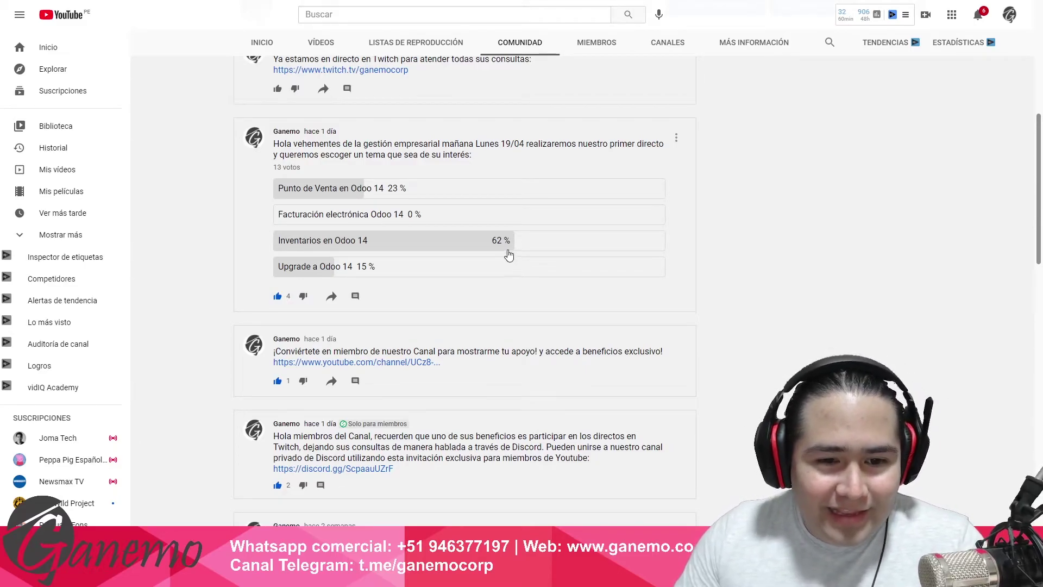
scroll(505, 255, up, 1)
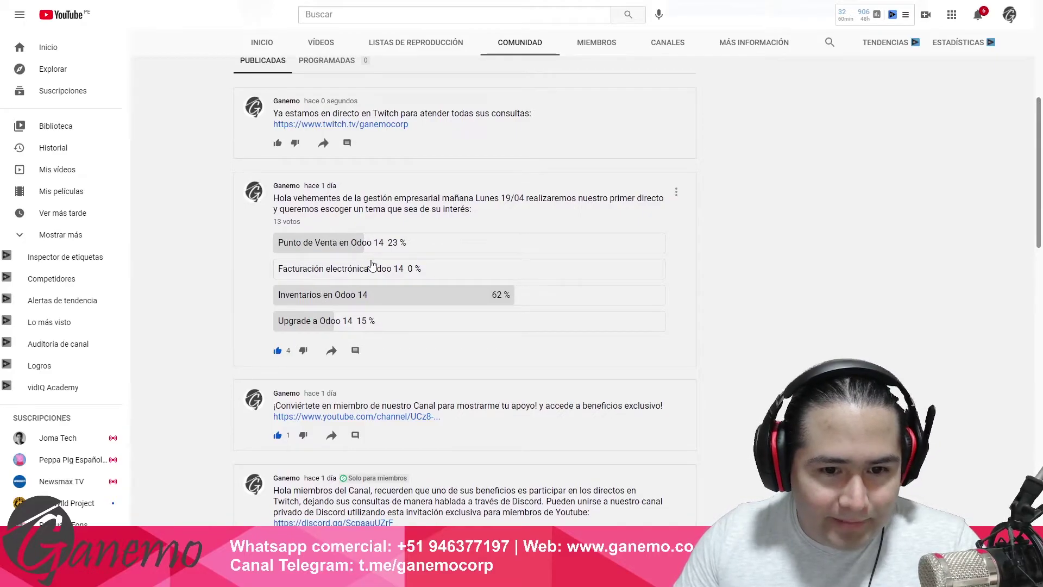
scroll(358, 256, up, 6)
scroll(351, 234, down, 5)
scroll(351, 234, down, 1)
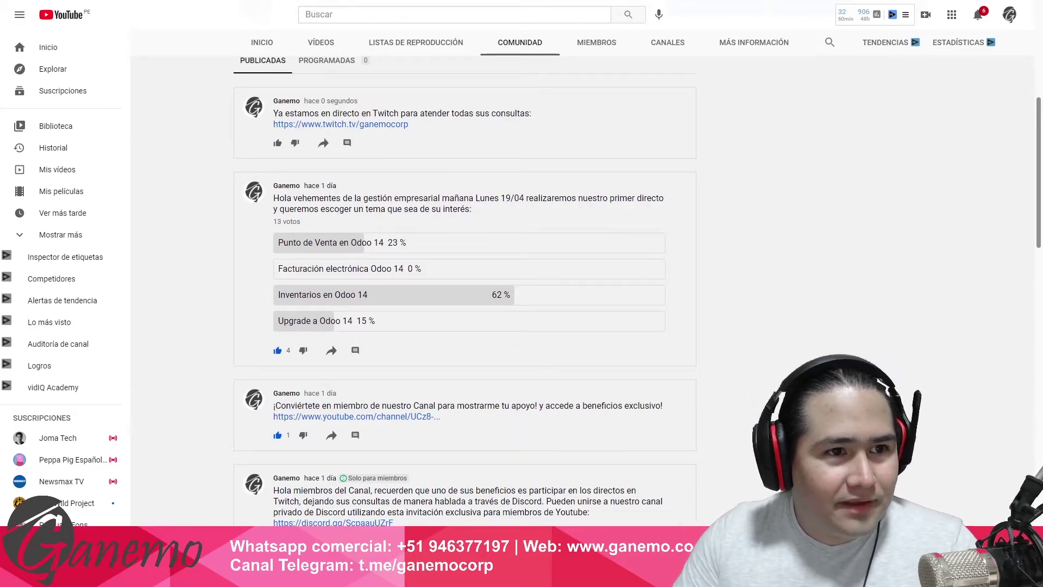
- Switch back to Odoo from the YouTube page and open the Inventory Overview
key(ctrl+Tab)
click(216, 15)
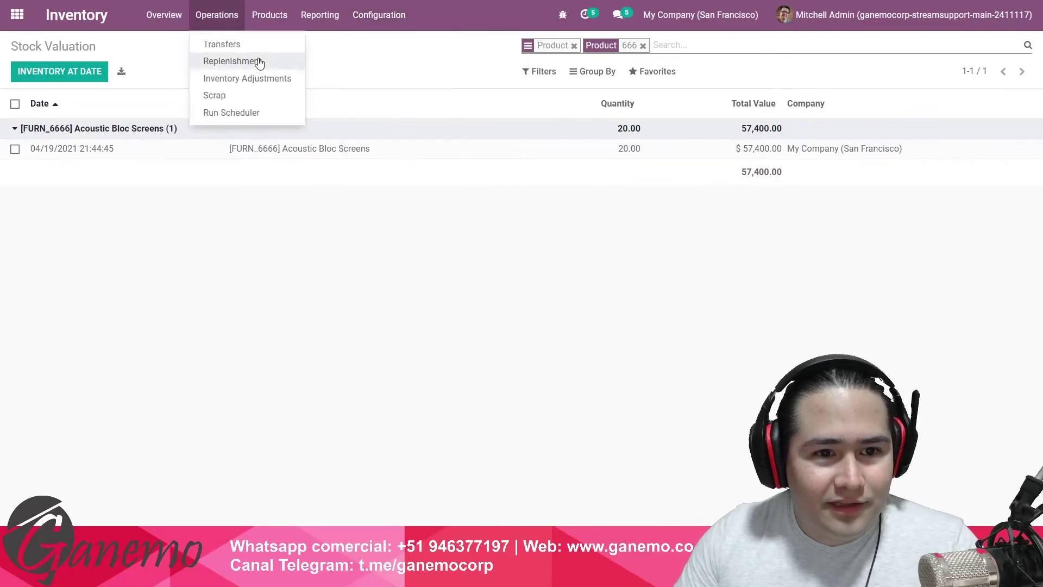
click(167, 54)
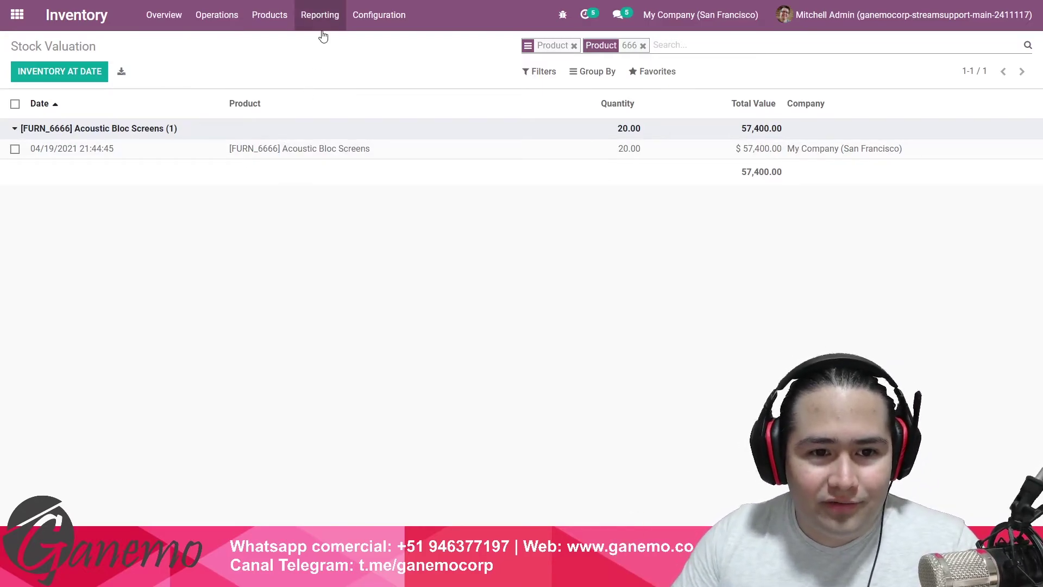
click(321, 17)
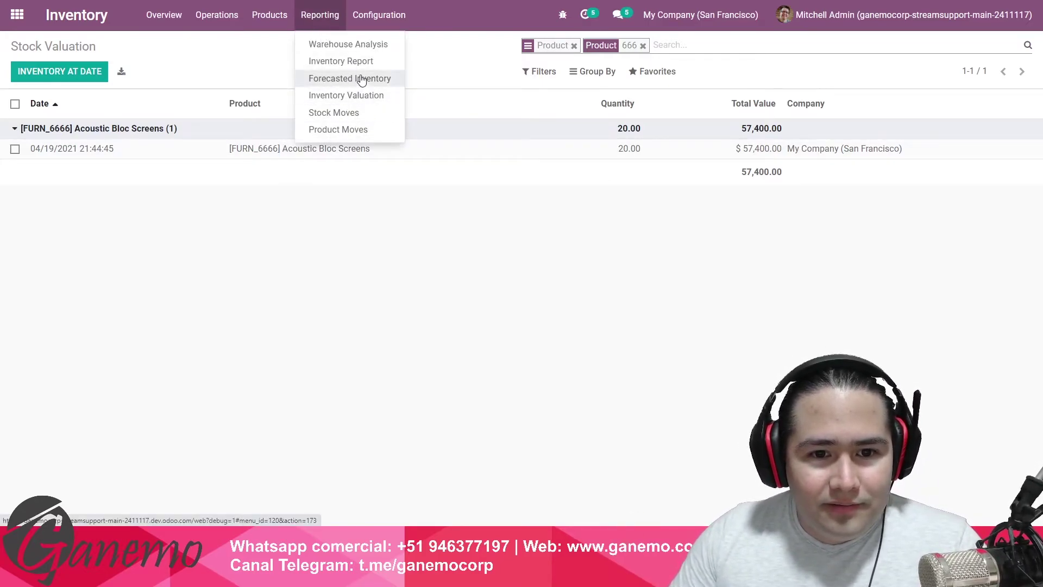
click(166, 16)
click(217, 16)
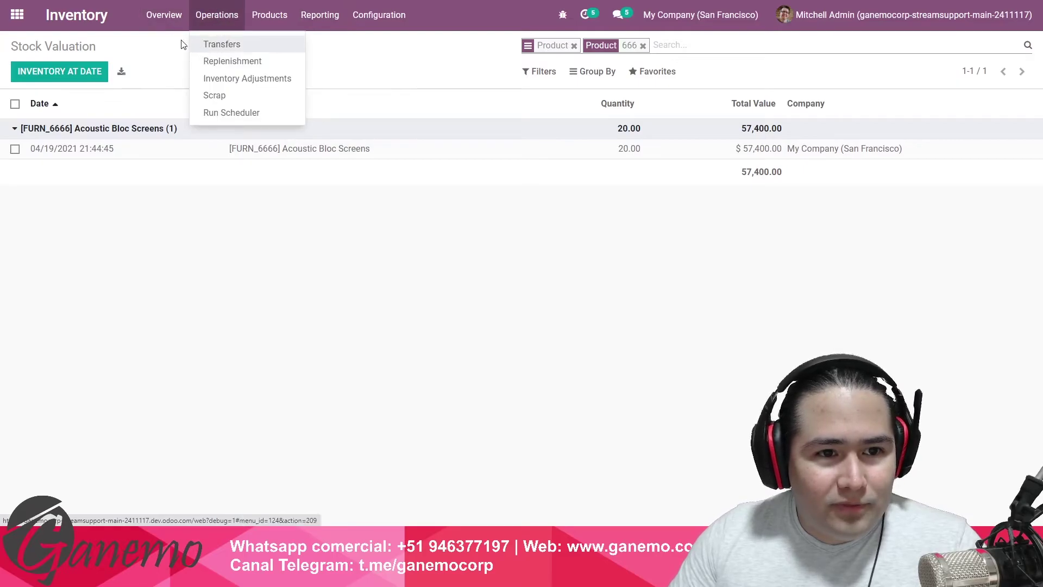
click(92, 22)
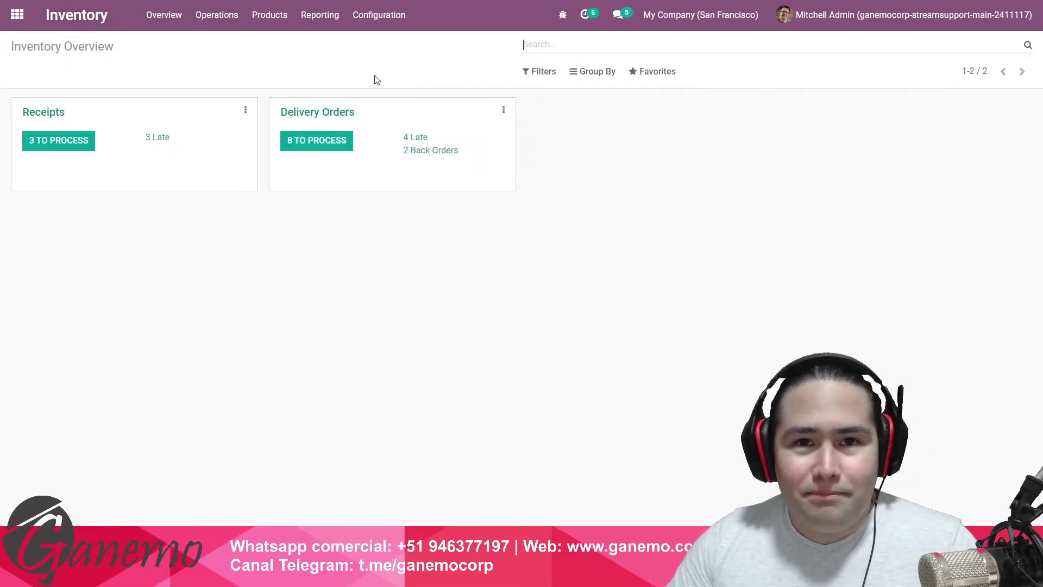
click(76, 16)
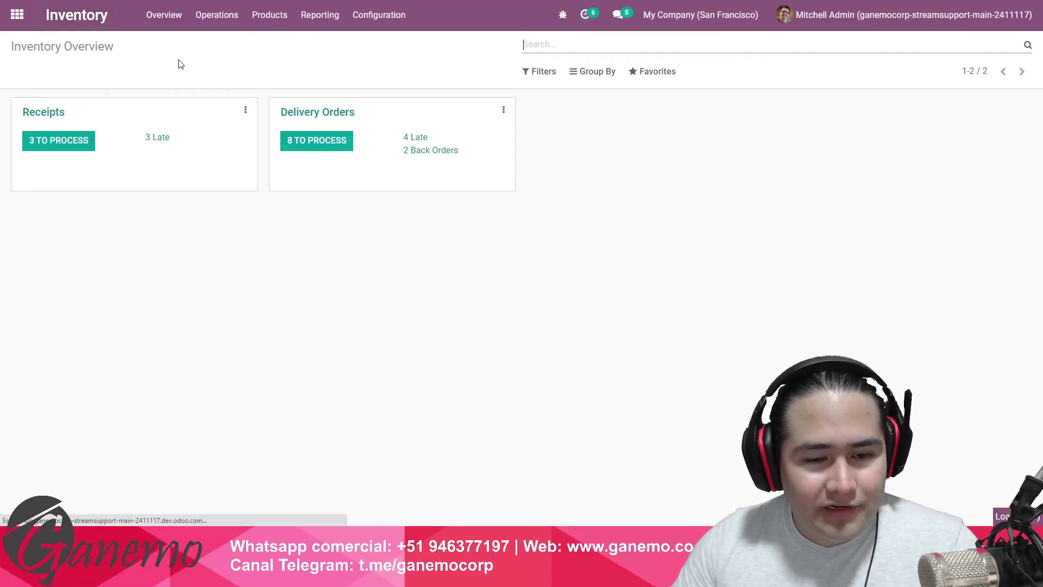
- Examine the Inventory Overview, open the full list of San Francisco receipts, and return to the overview
drag(9, 97, 154, 276)
click(153, 276)
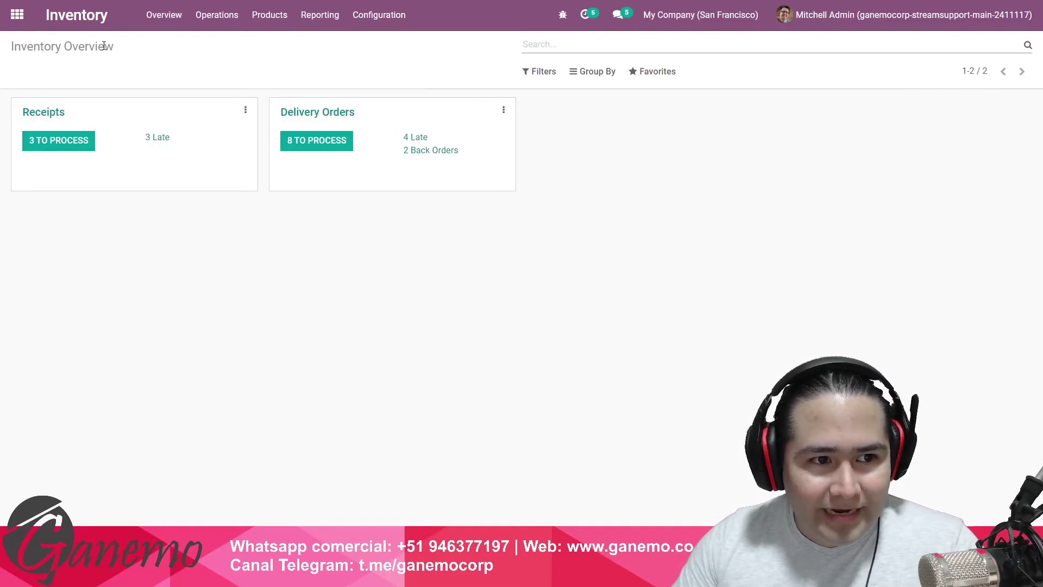
drag(103, 46, 114, 47)
click(86, 46)
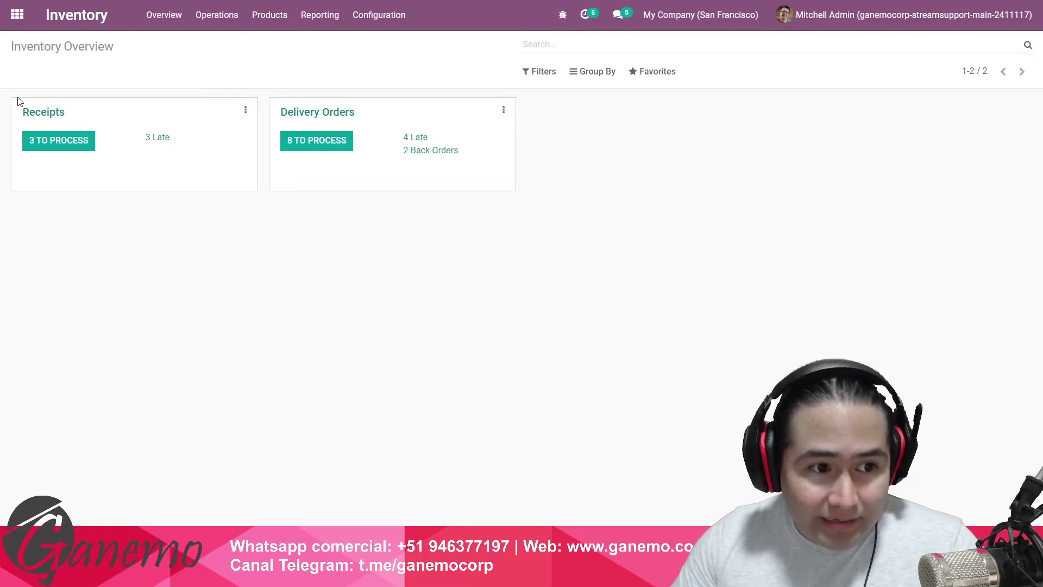
click(37, 114)
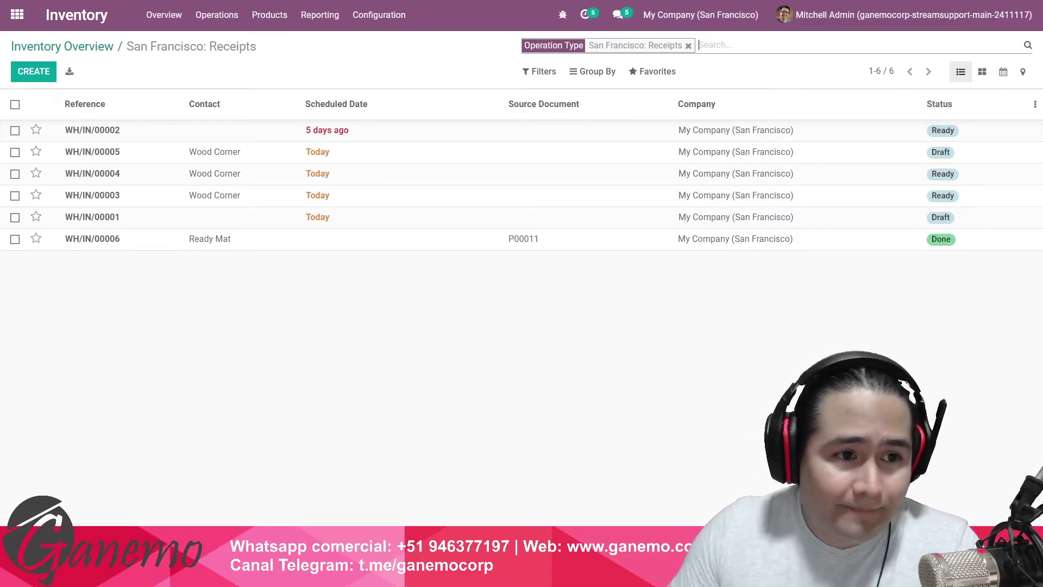
click(107, 46)
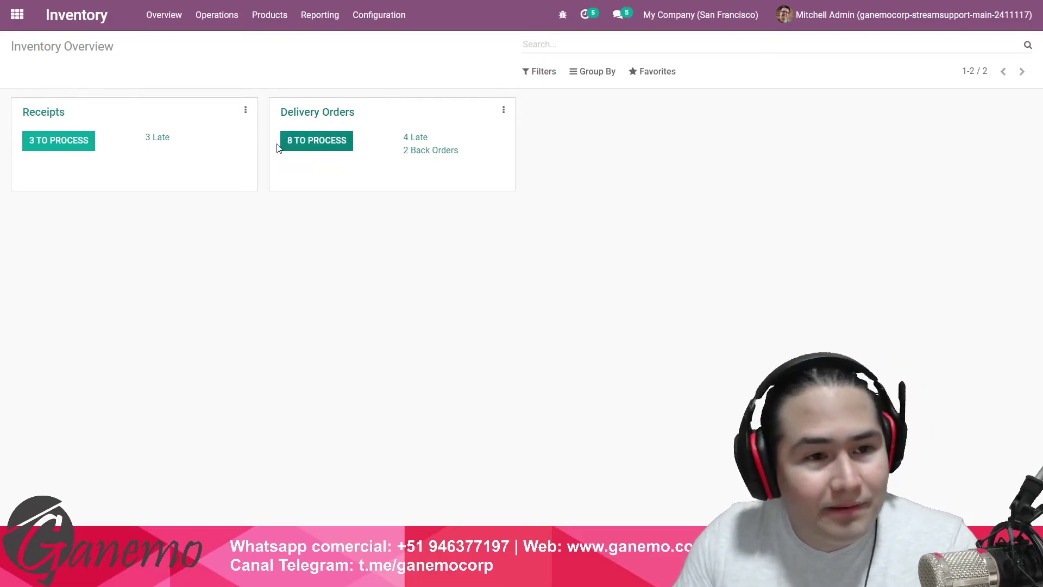
- Open the list of all transfers, review the incoming and outgoing entries, and return to the Inventory Overview
click(217, 22)
click(224, 44)
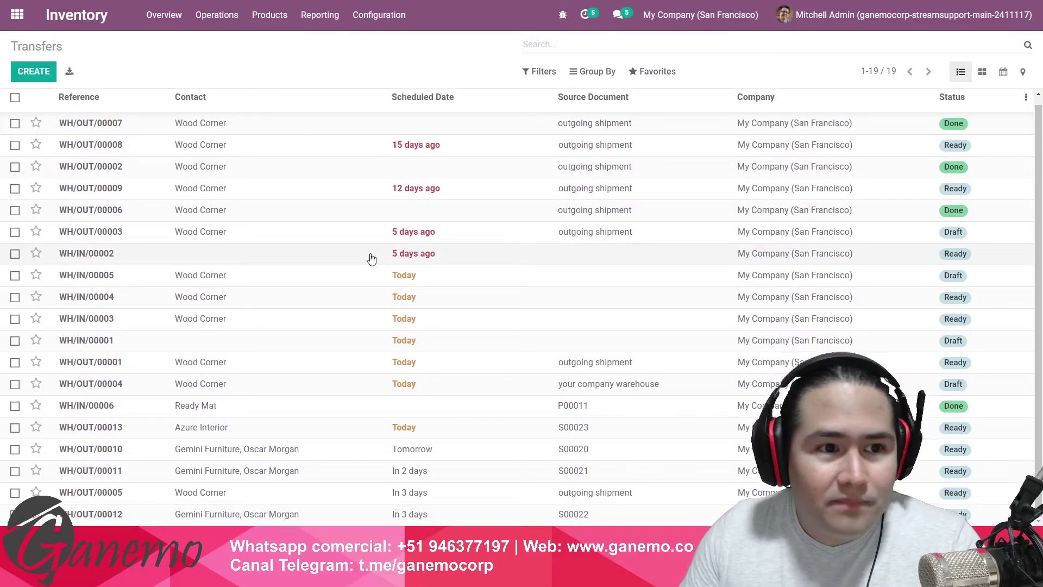
click(225, 19)
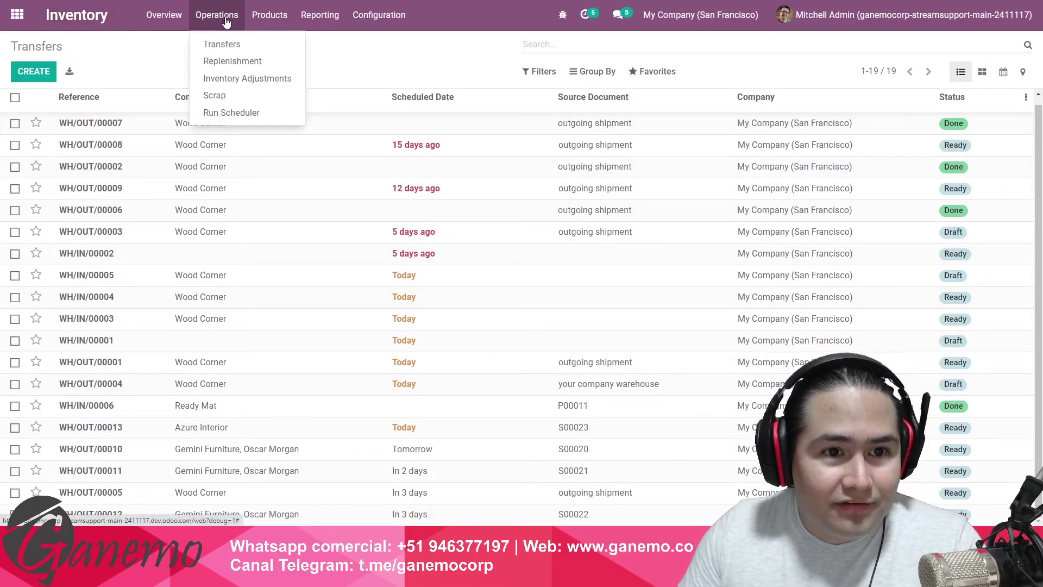
click(232, 43)
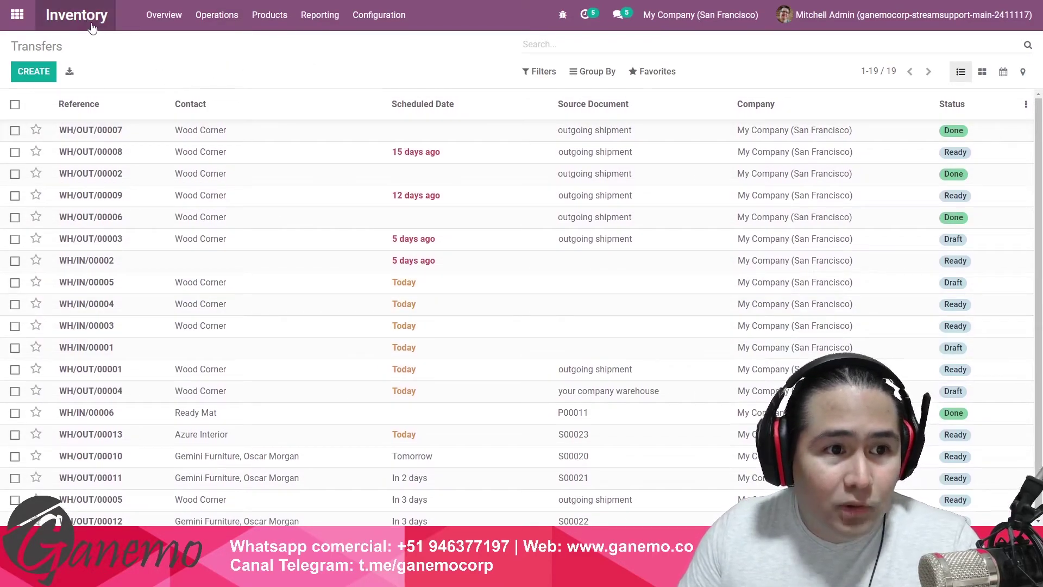
click(91, 22)
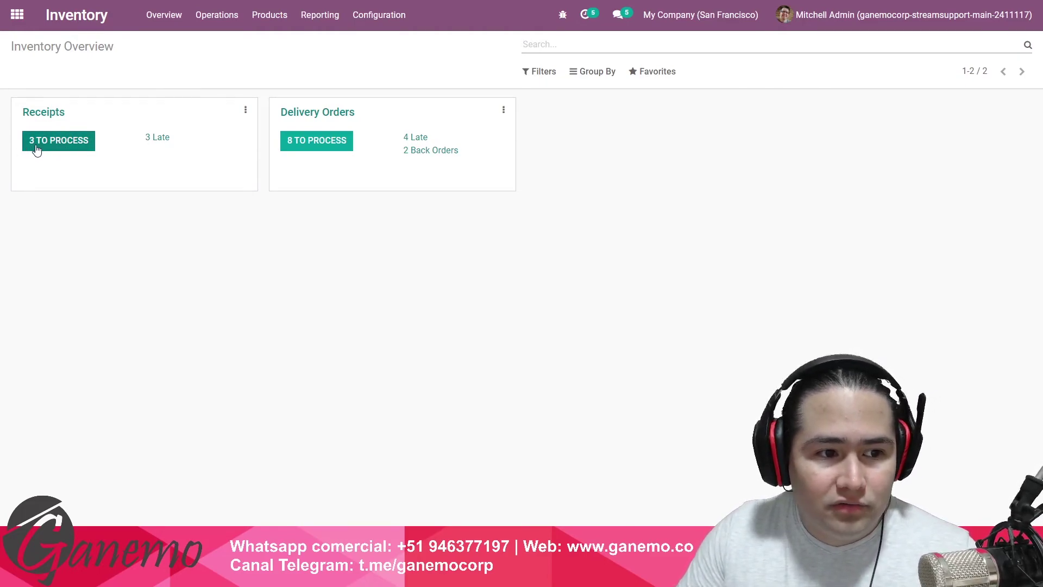
- Open the receipts to process, examine the operation type and the Ready filter, and return to the Inventory Overview
click(67, 144)
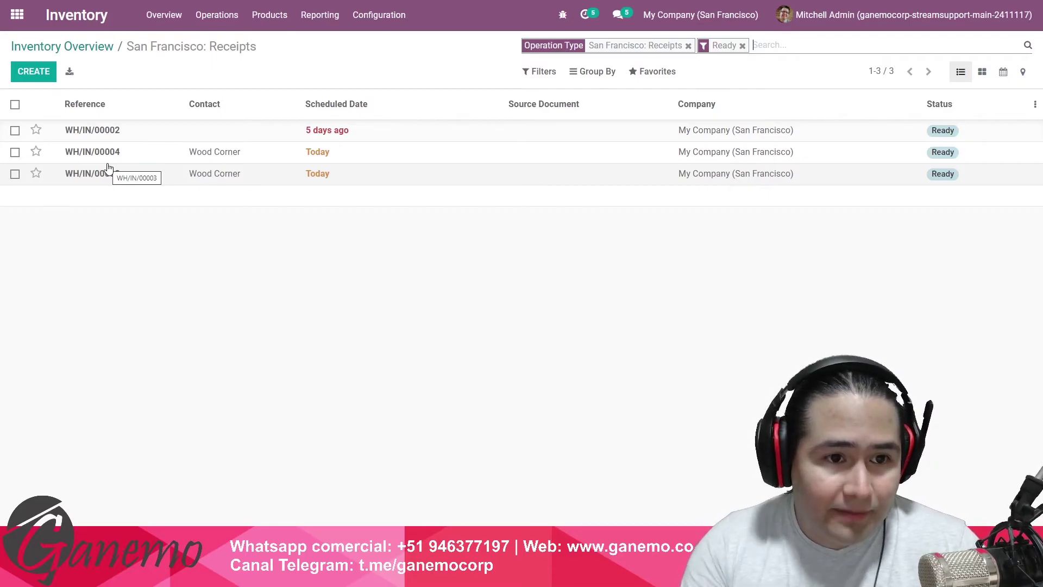
double_click(233, 45)
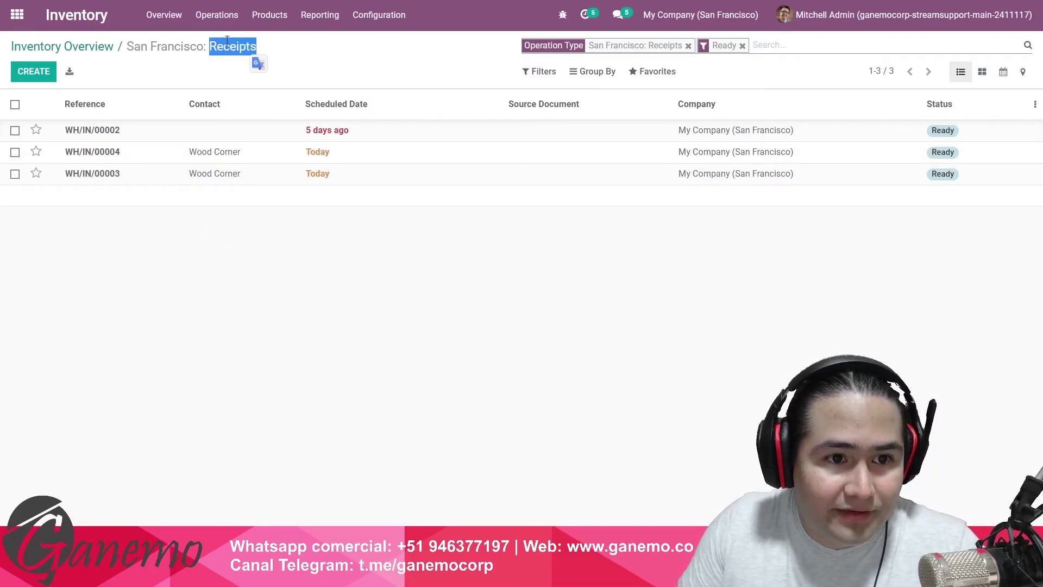
click(165, 47)
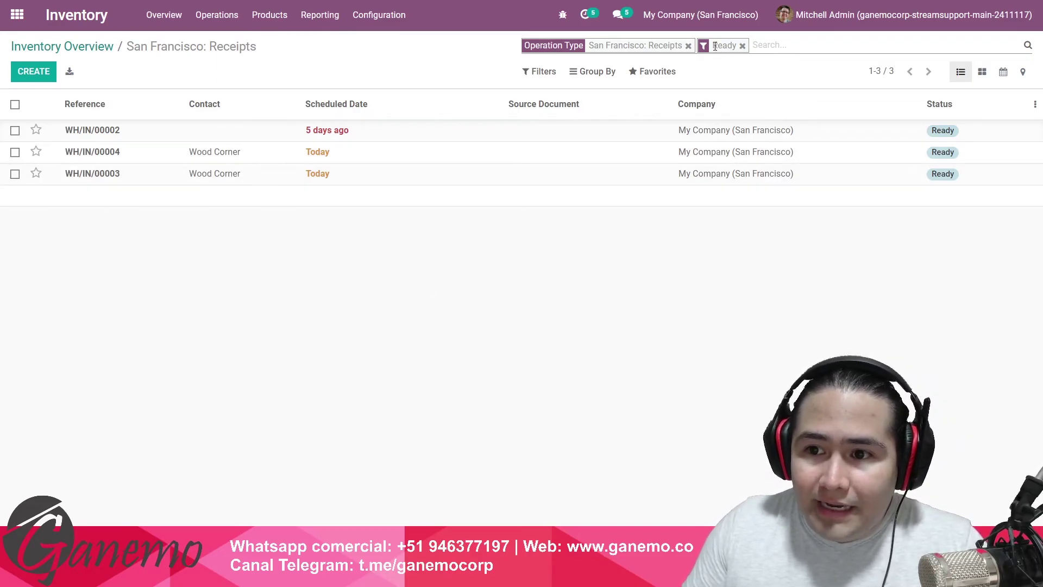
drag(713, 47, 737, 46)
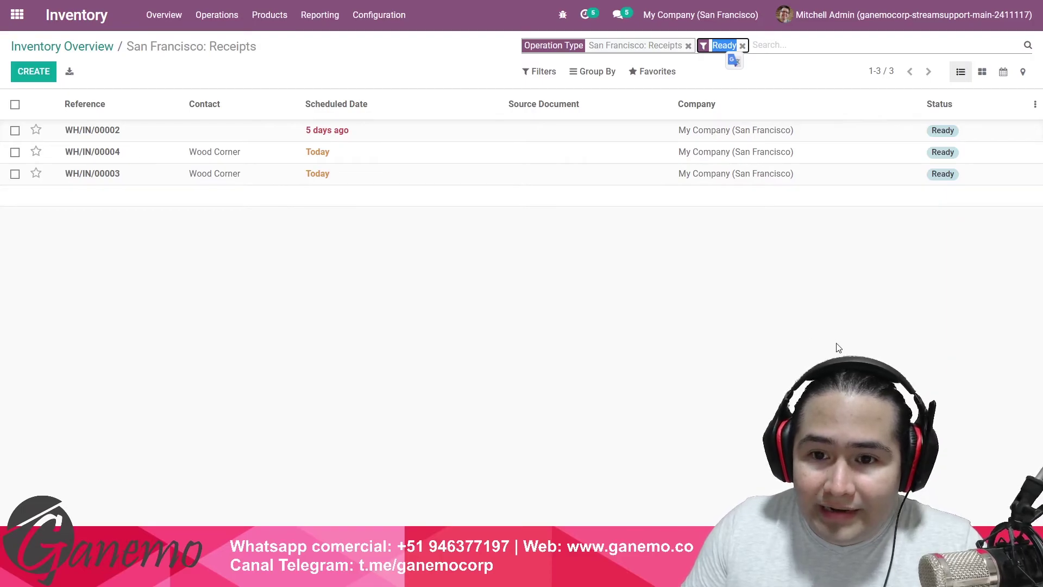
click(101, 45)
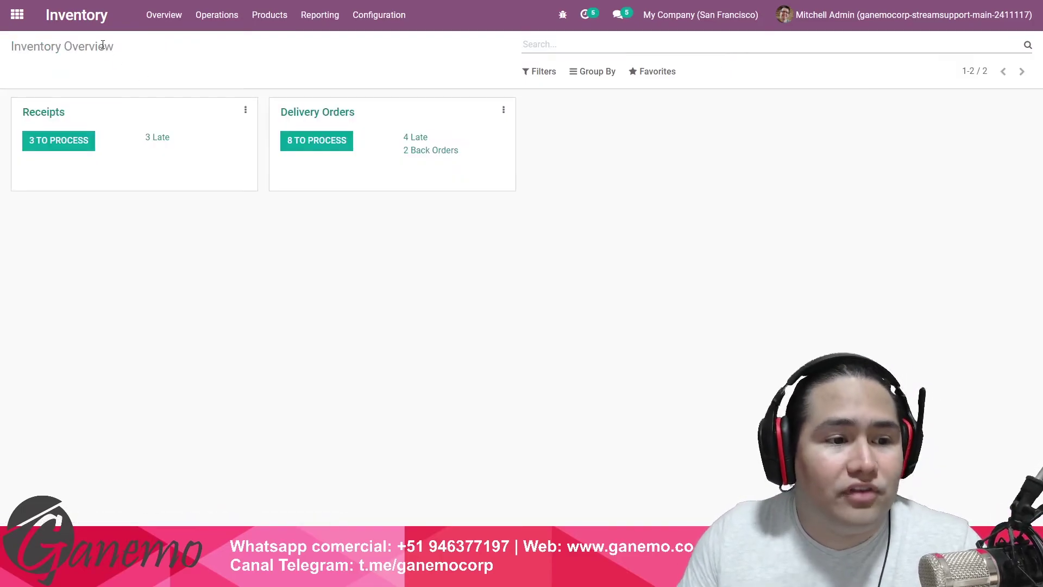
- Reopen the receipts to process, check their scheduled dates, and return to the Inventory Overview
click(74, 147)
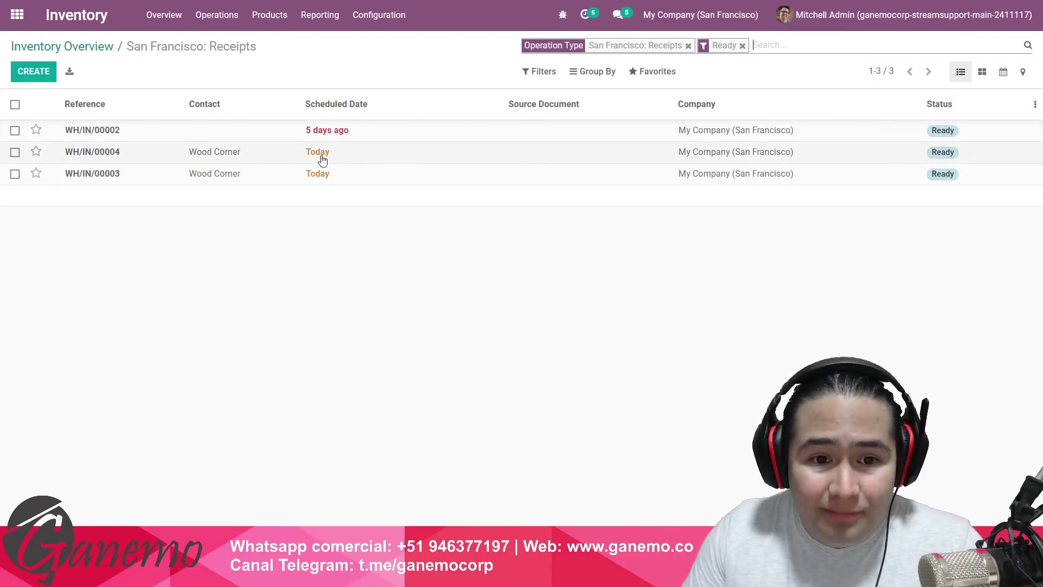
click(104, 53)
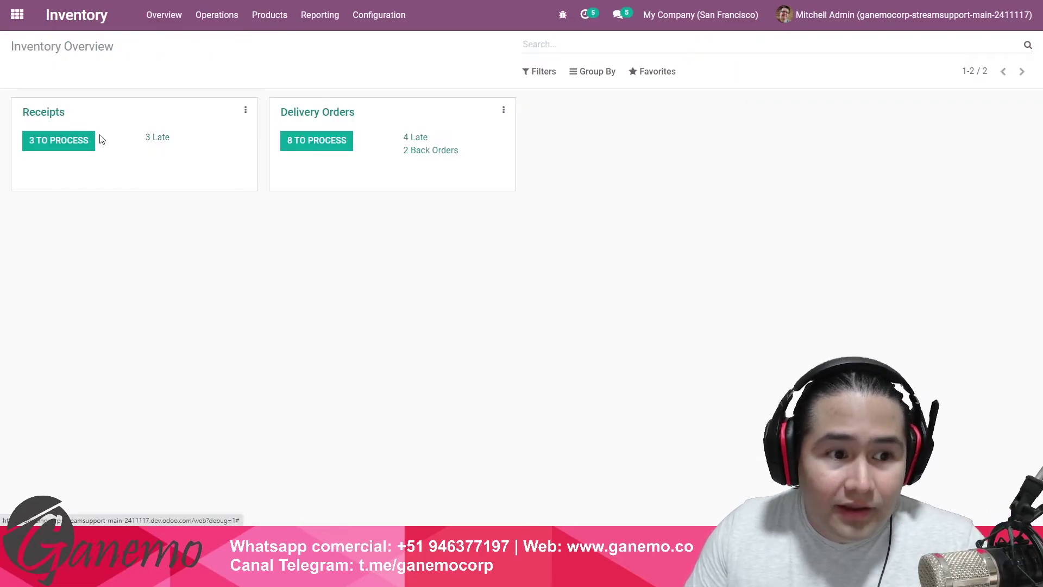
click(71, 145)
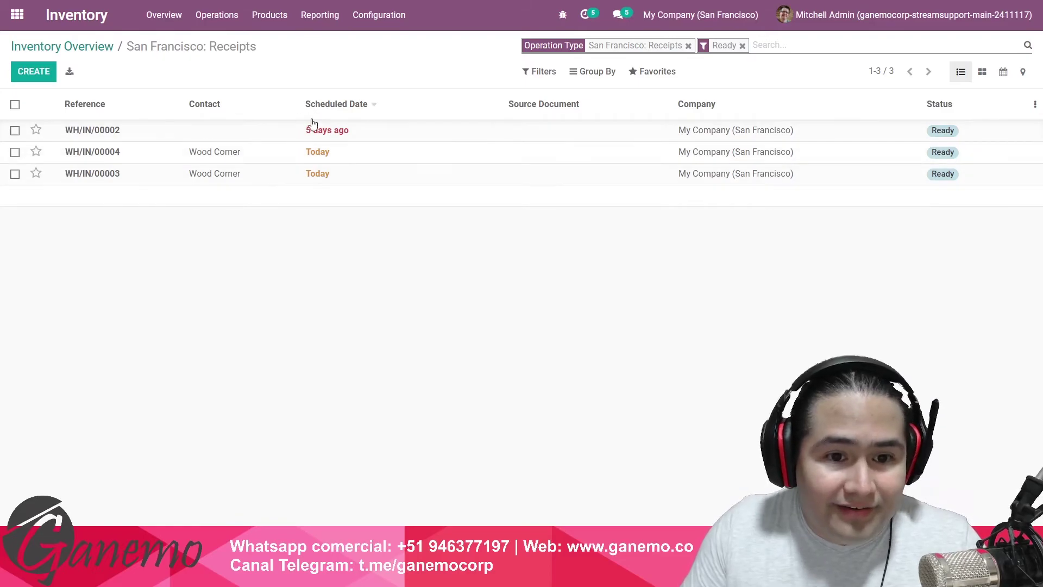
click(104, 55)
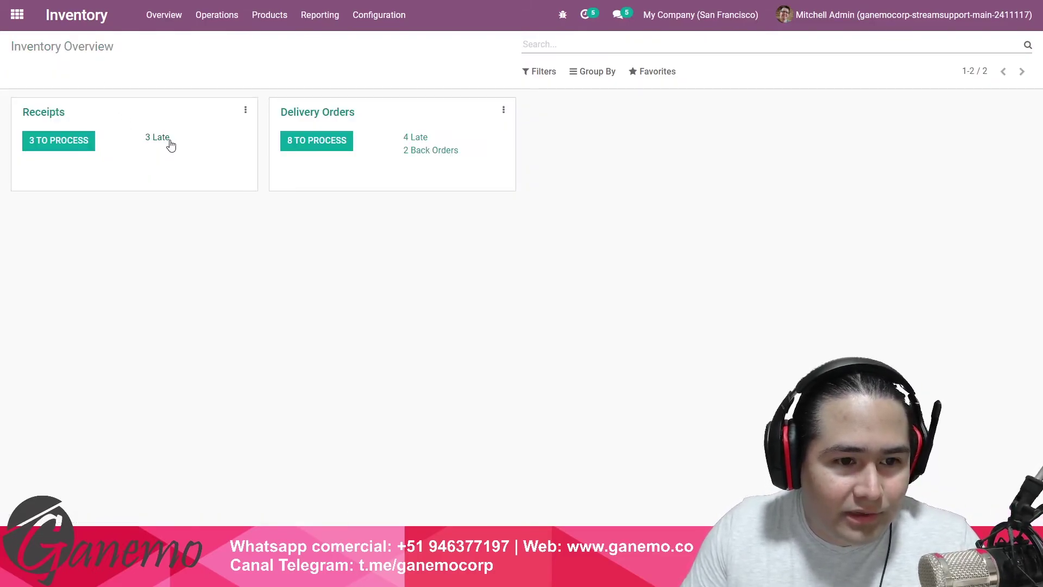
- Open the late receipts, compare them with the receipts to process, and return to the Inventory Overview
key(alt+Left)
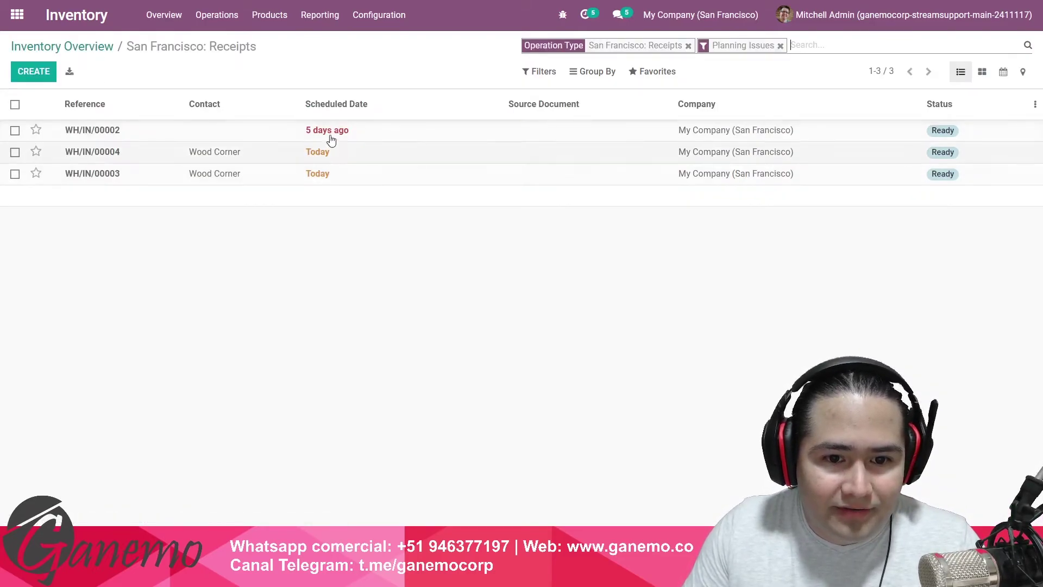
click(100, 56)
click(77, 141)
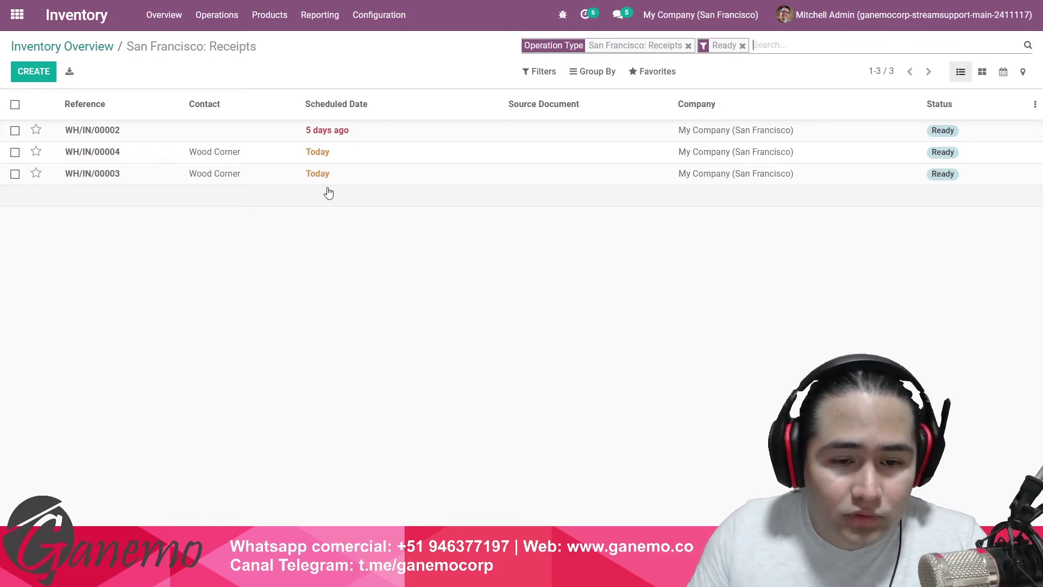
click(103, 47)
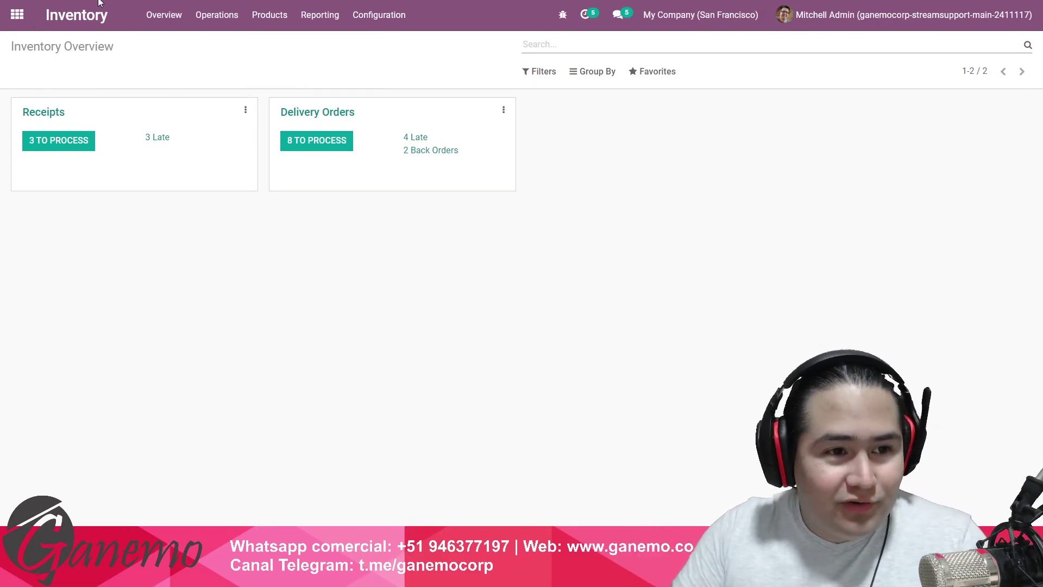
- Open completed receipt WH/IN/00006 from the full receipts list, review its operations, and return to the Inventory Overview
click(16, 21)
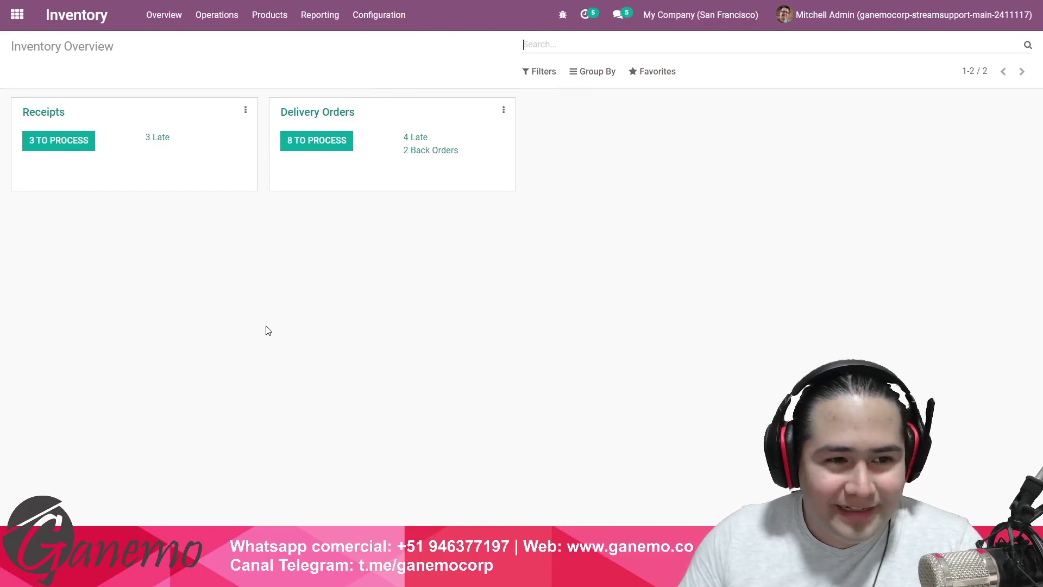
click(55, 118)
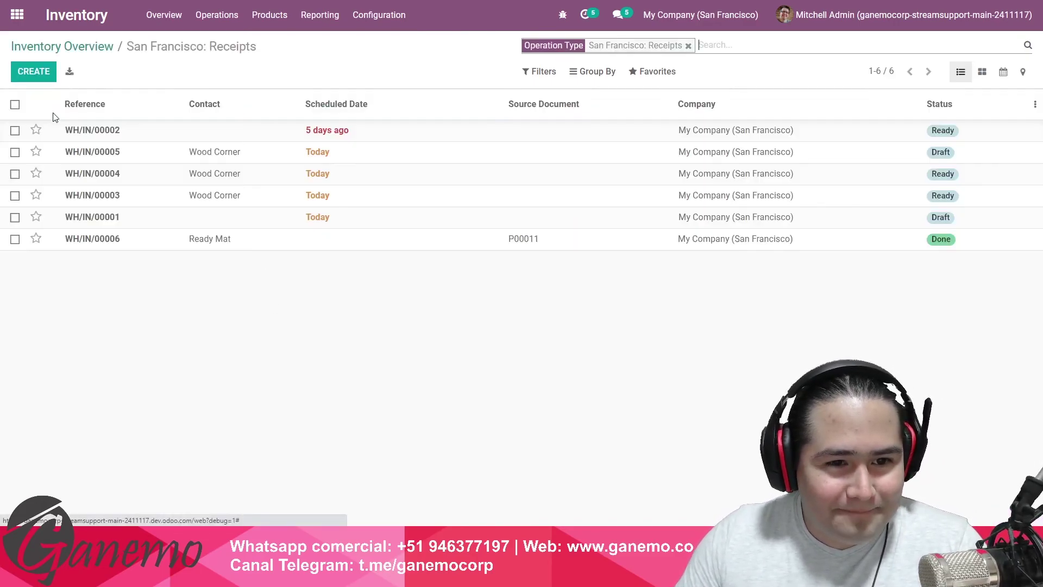
click(207, 244)
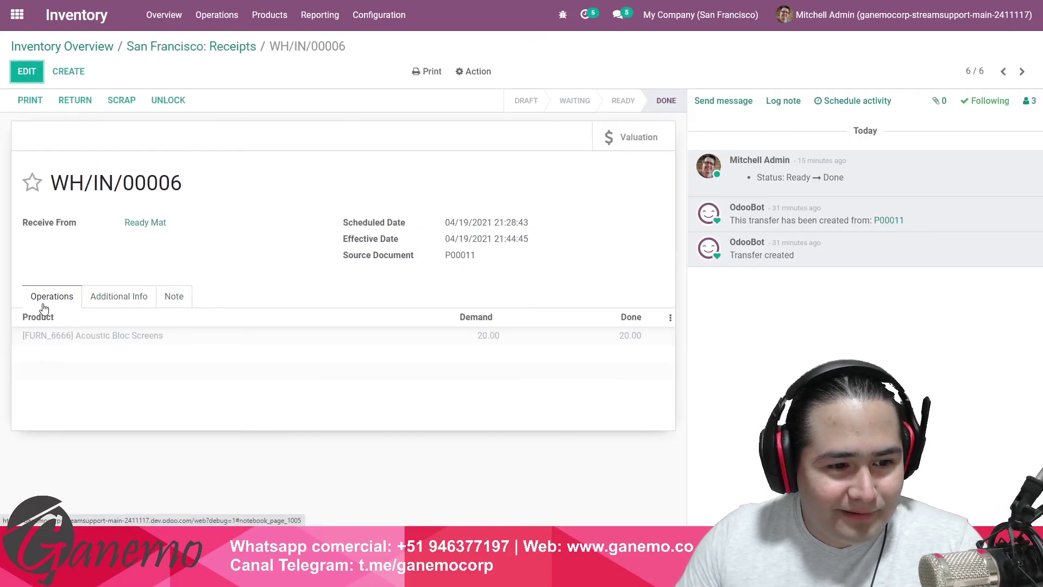
click(87, 50)
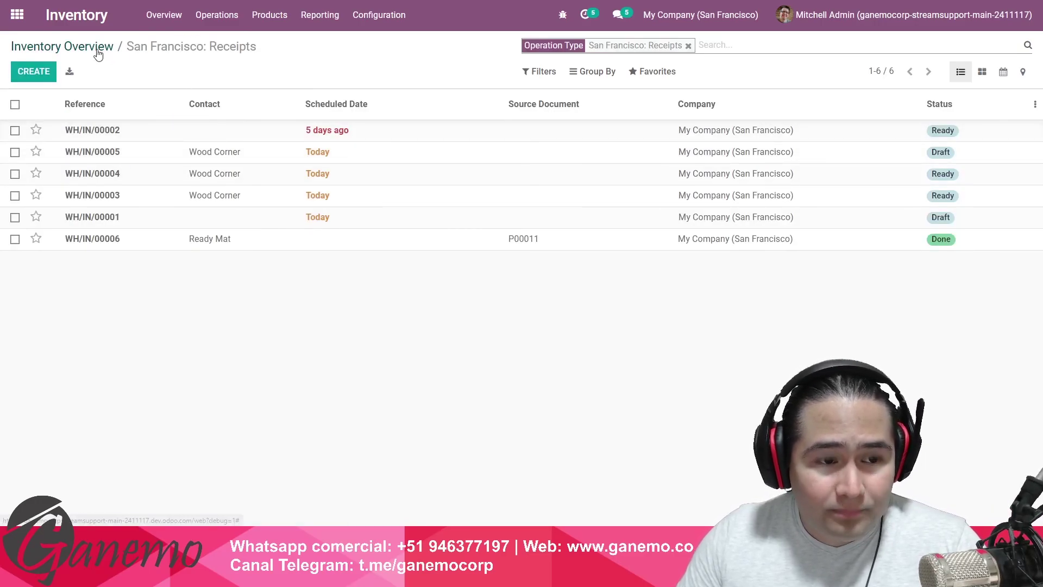
click(97, 53)
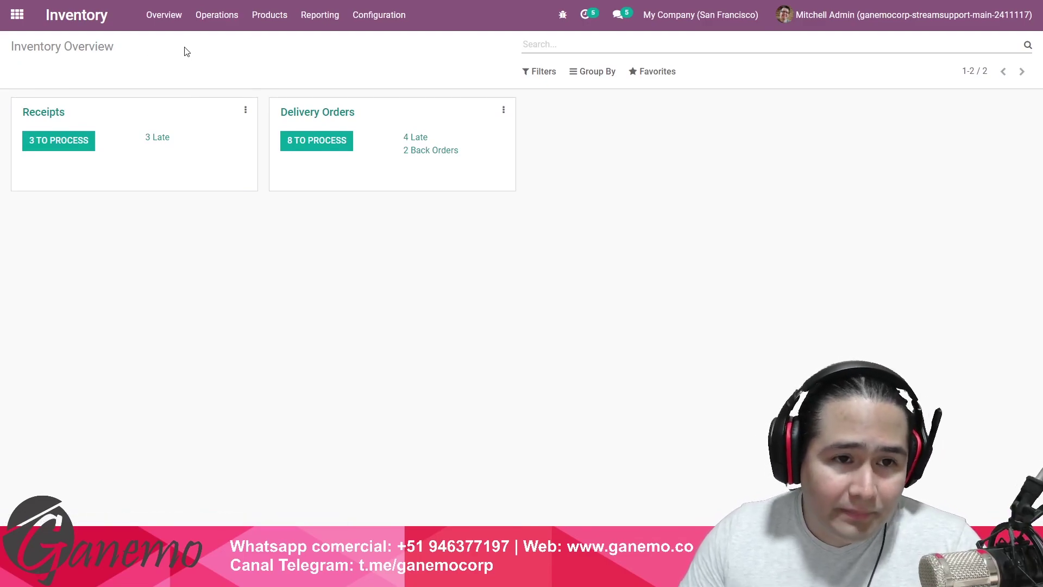
- Reopen receipt WH/IN/00006, check what can be edited in edit mode, and discard the edit
click(56, 114)
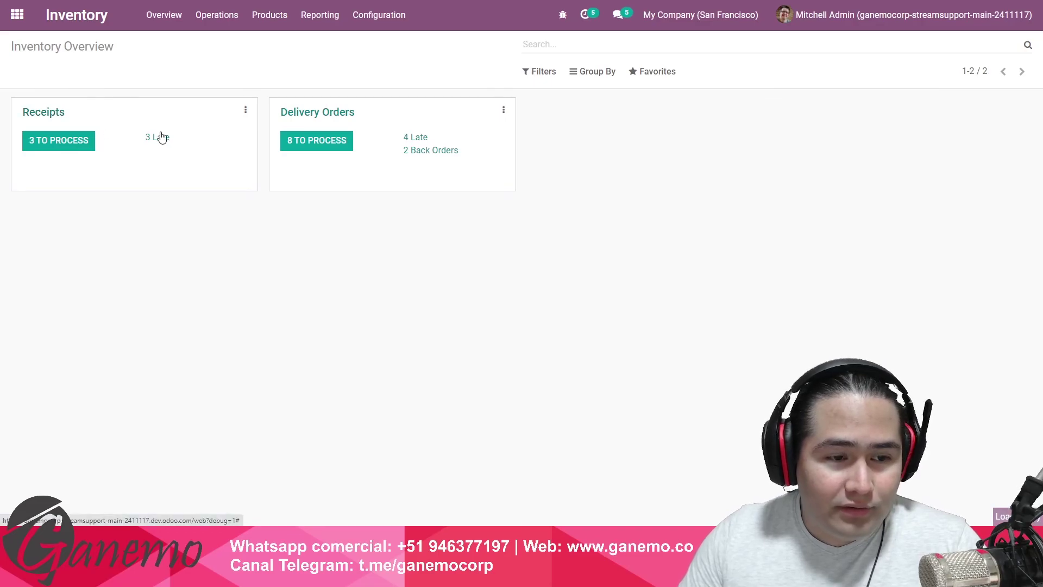
click(170, 240)
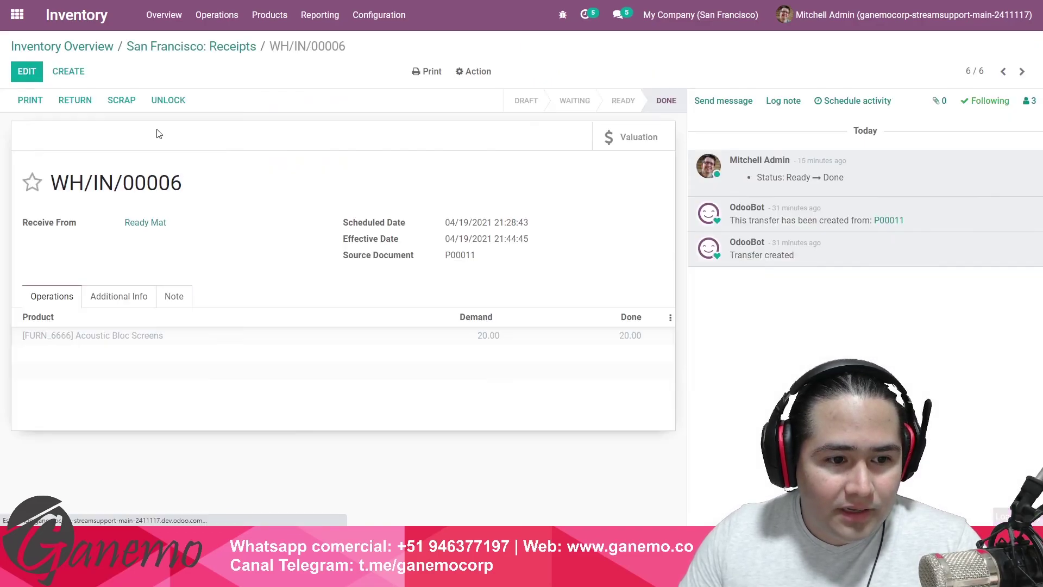
click(28, 72)
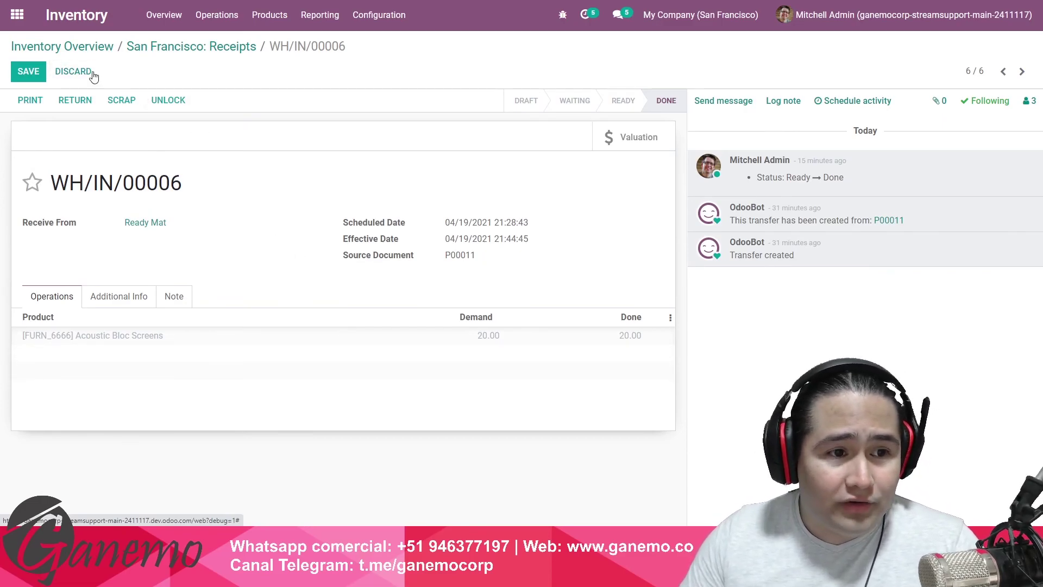
click(76, 72)
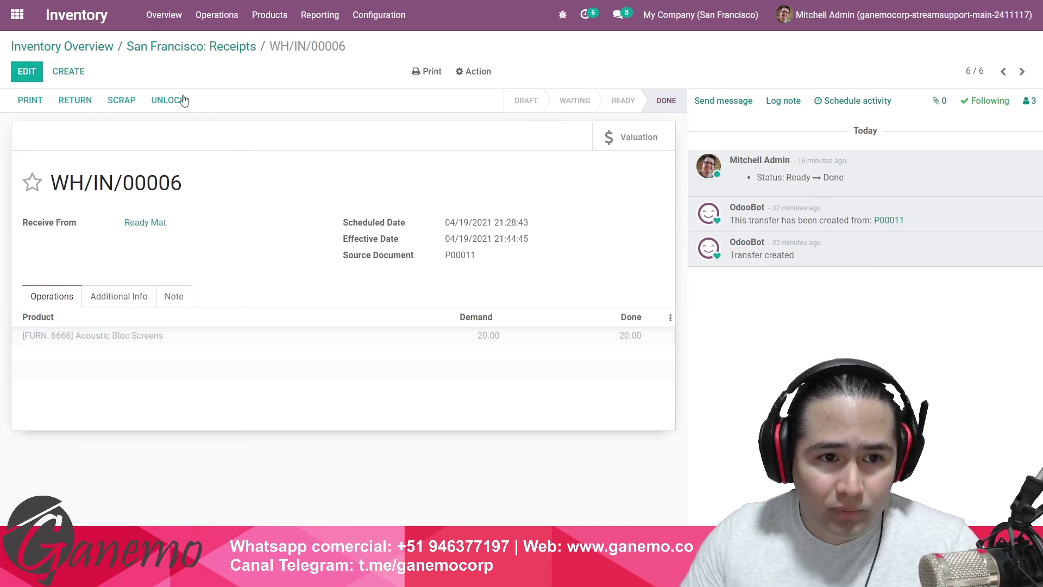
- From the Inventory Overview, open the full delivery orders list, review ready delivery WH/OUT/00012, and return to the list
click(90, 47)
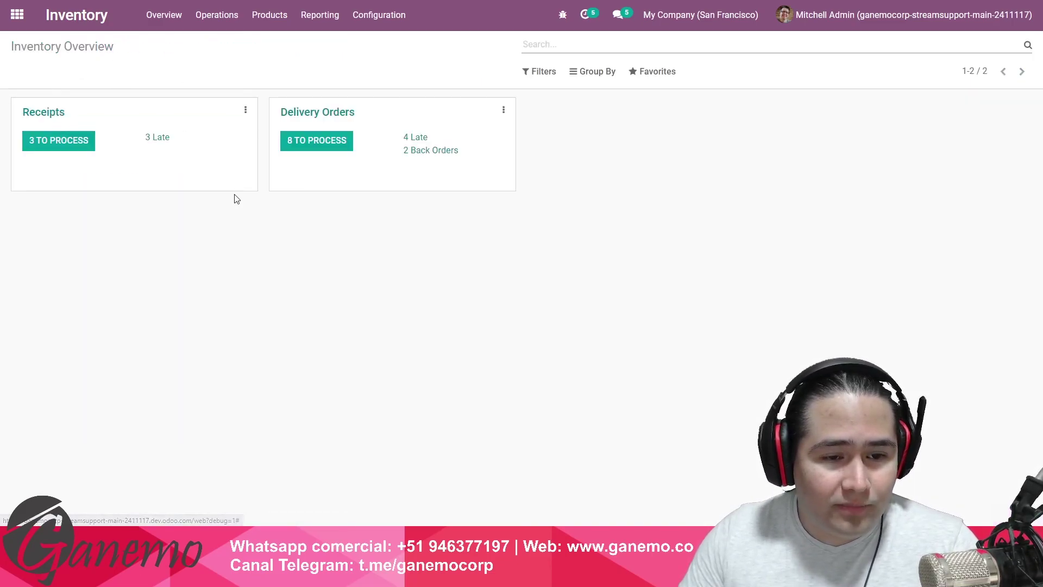
click(334, 112)
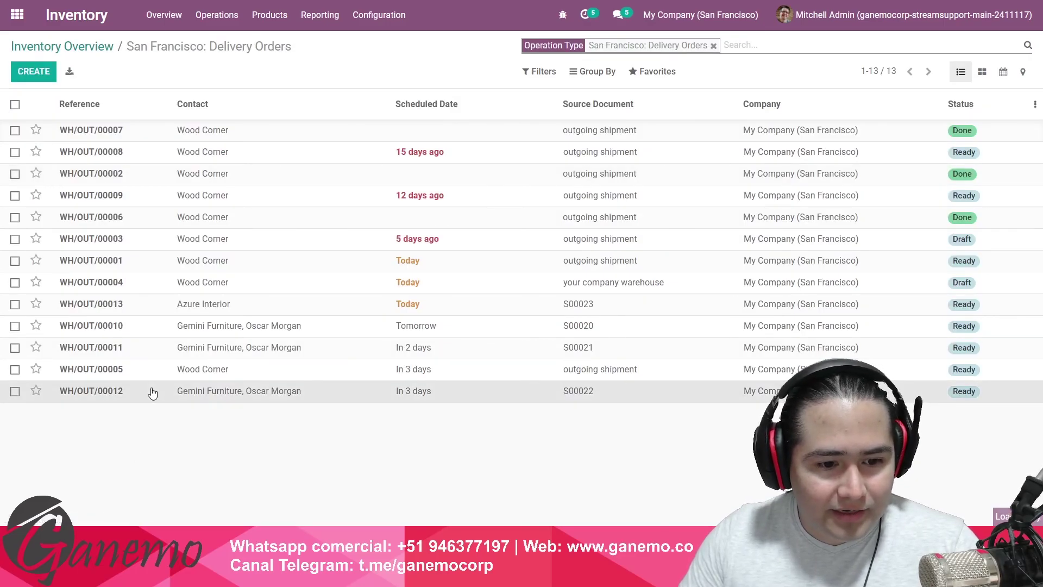
click(152, 392)
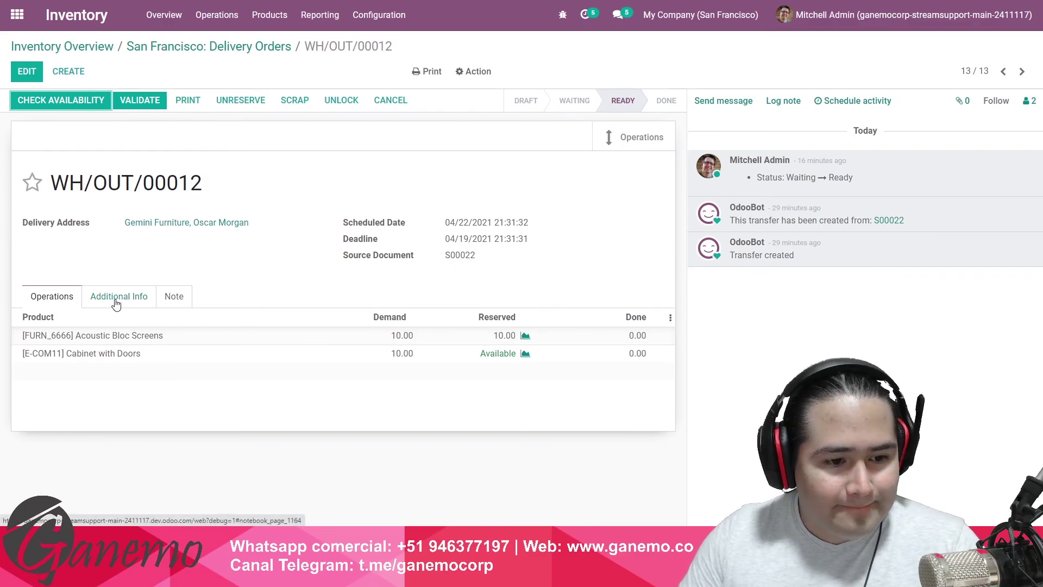
click(180, 54)
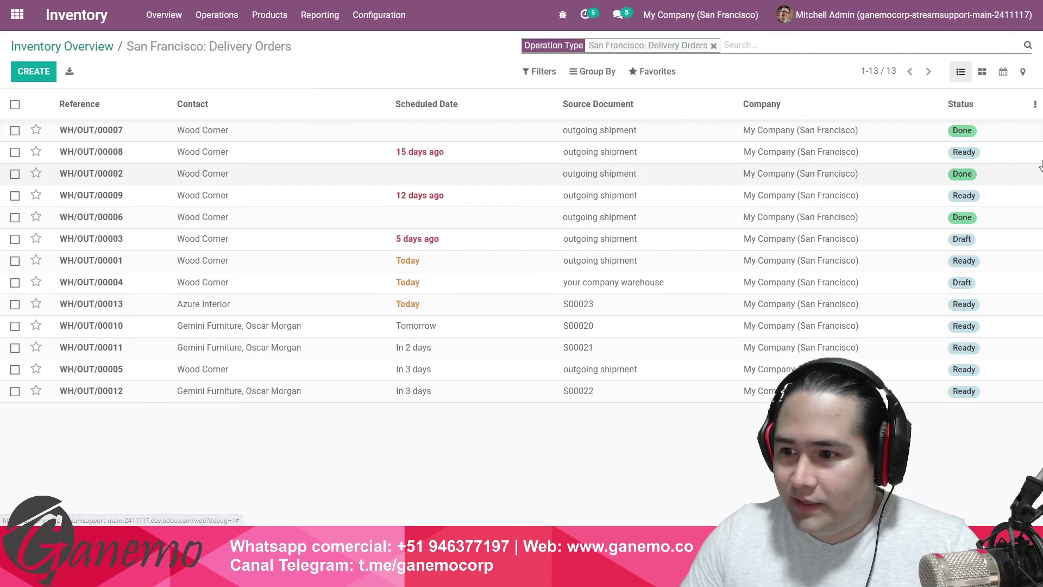
- Open completed delivery WH/OUT/00007, review its product line, and return to the Inventory Overview
click(688, 133)
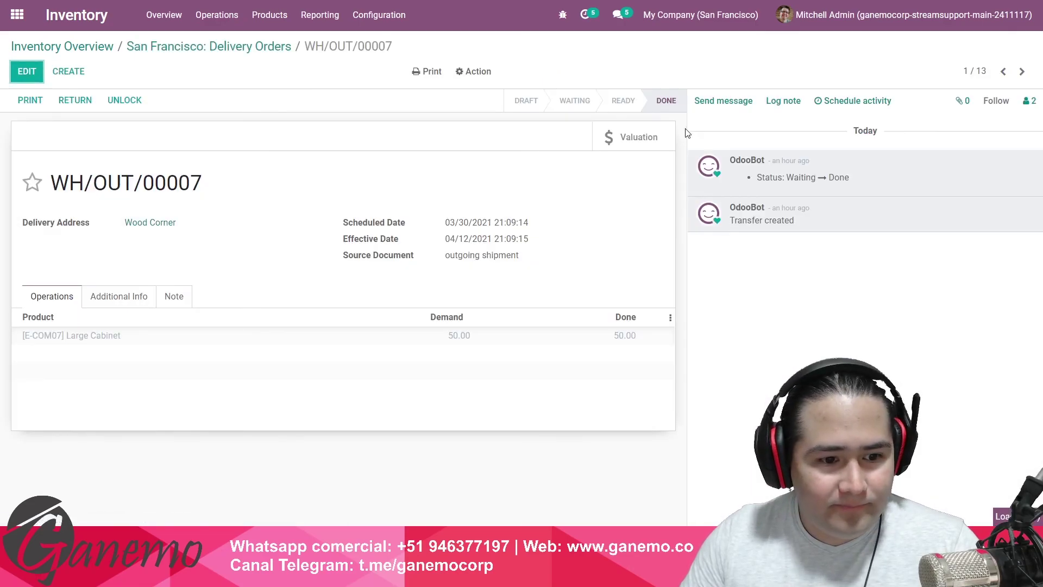
mouse_move(107, 343)
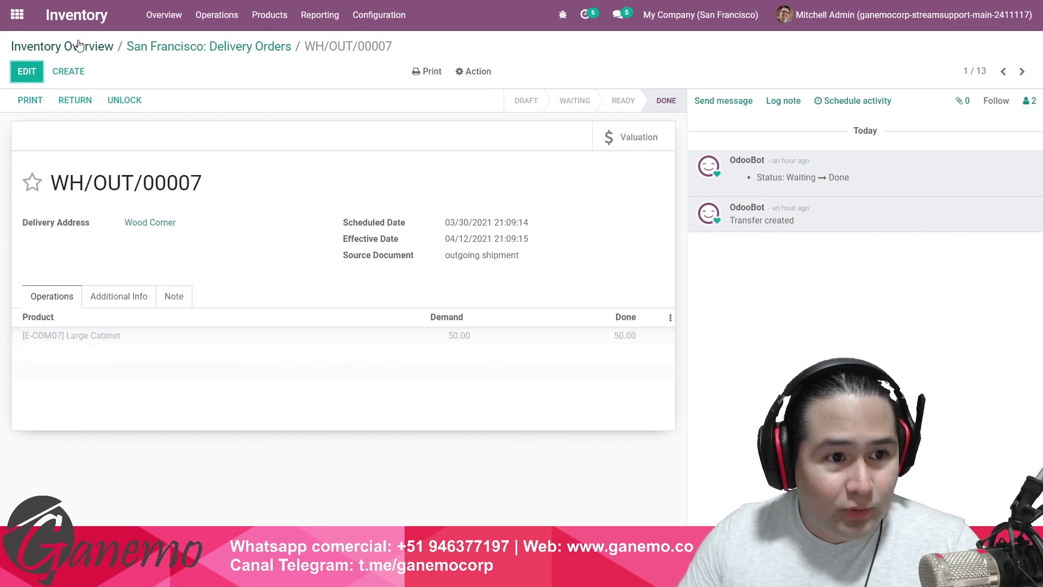
click(106, 46)
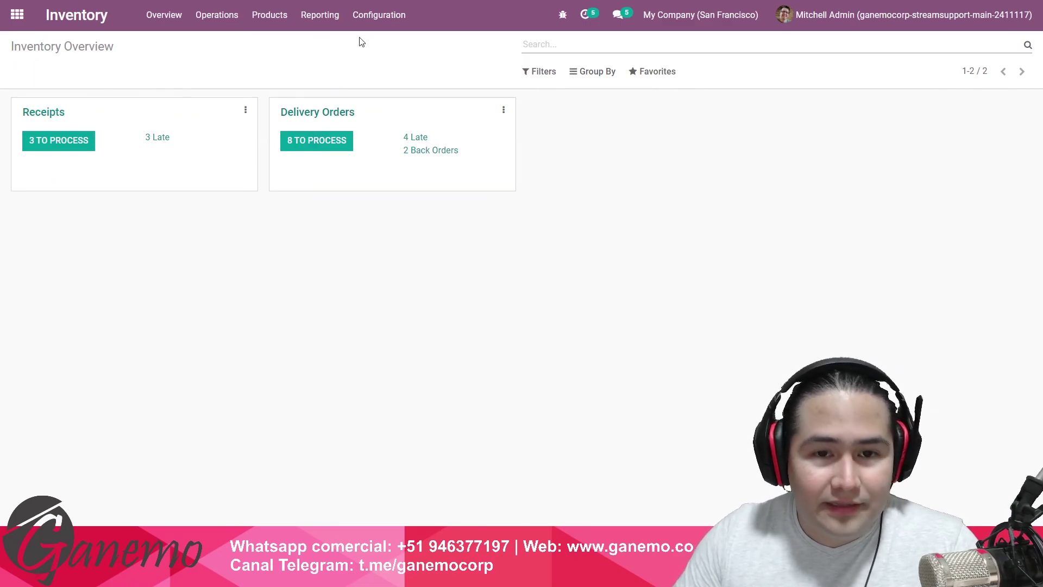
click(385, 21)
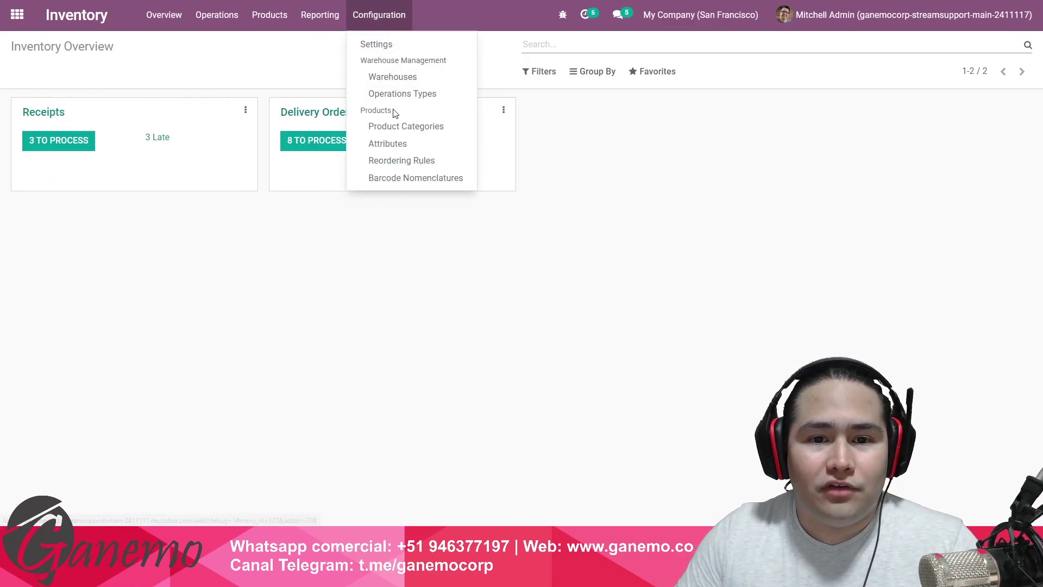
click(322, 75)
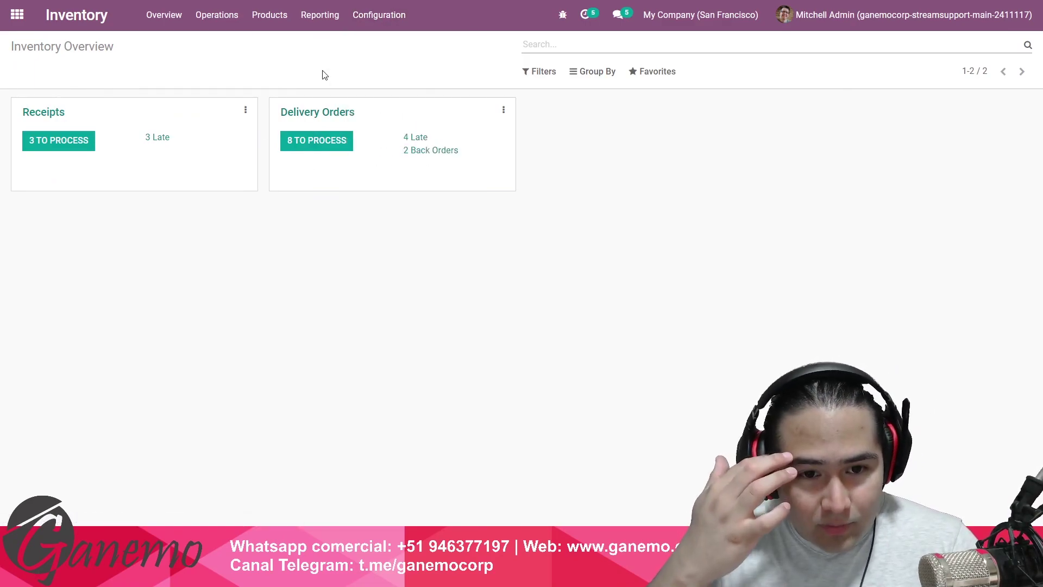
- Reopen delivery WH/OUT/00012 from the delivery orders list and examine the products in its operations
click(307, 113)
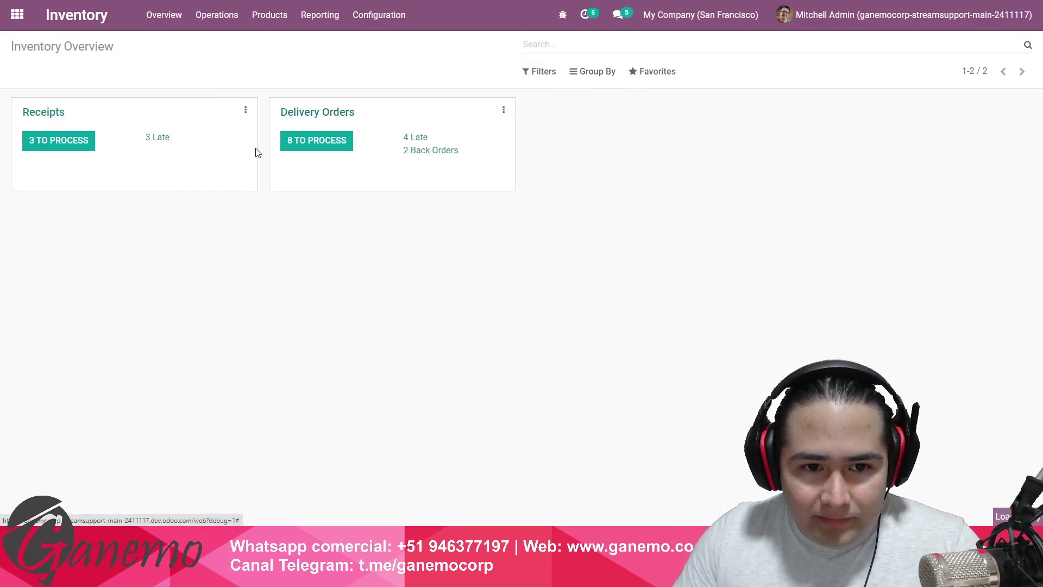
click(124, 398)
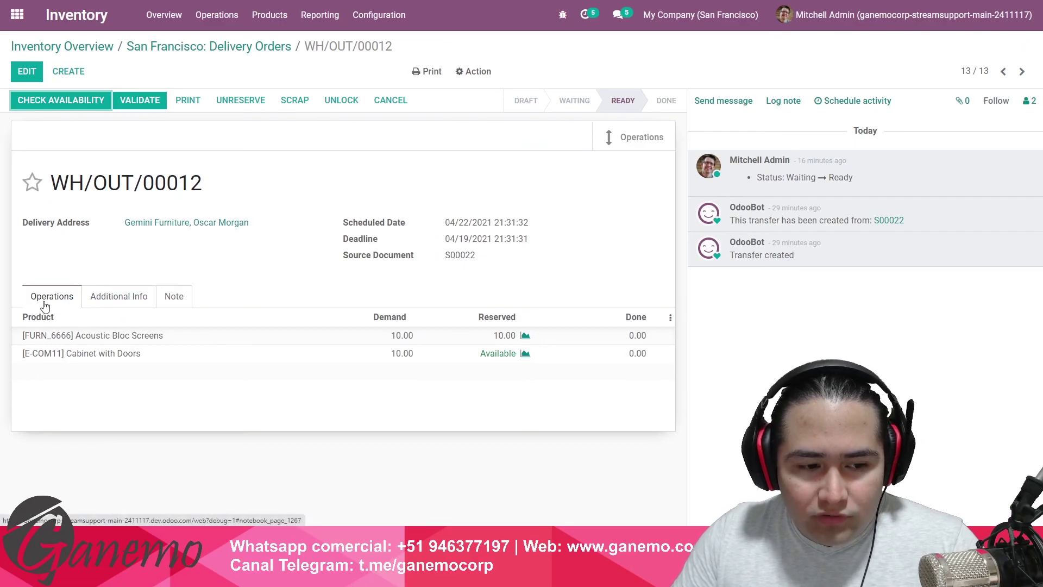
mouse_move(60, 347)
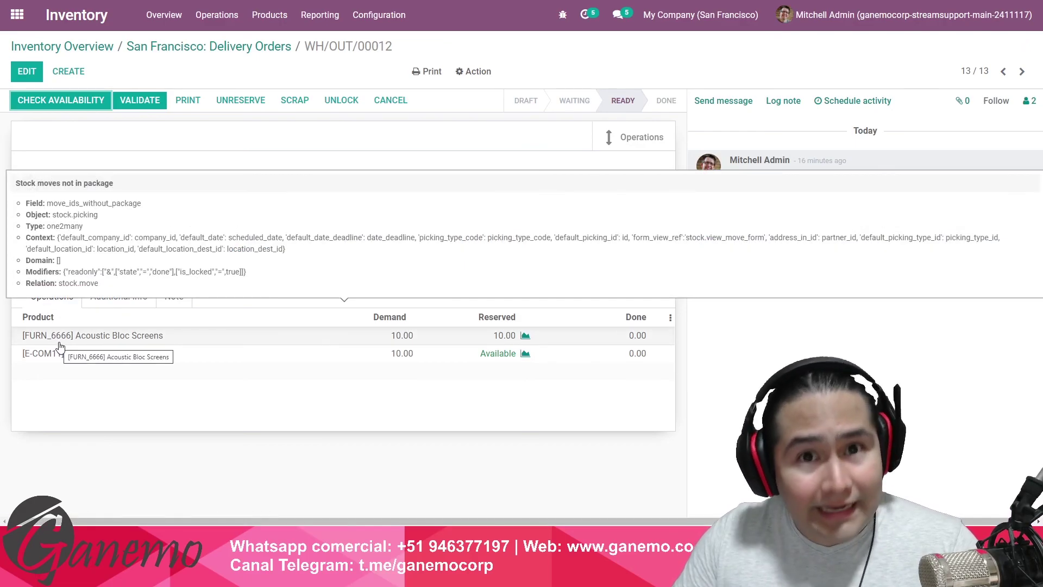